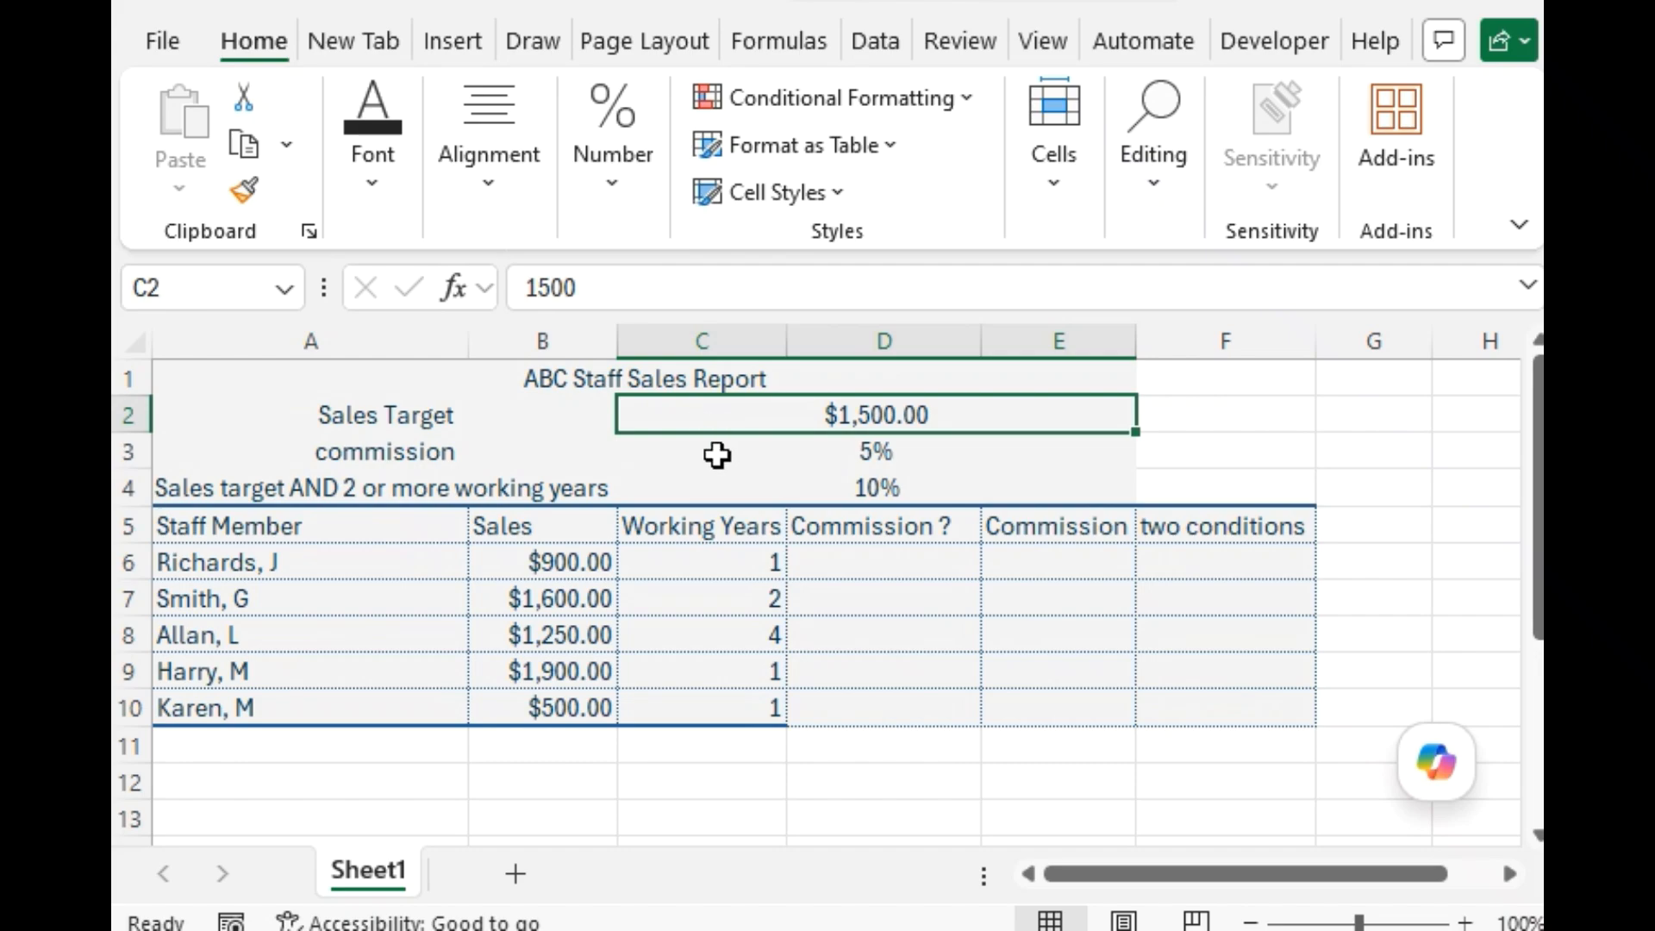
pyautogui.click(718, 455)
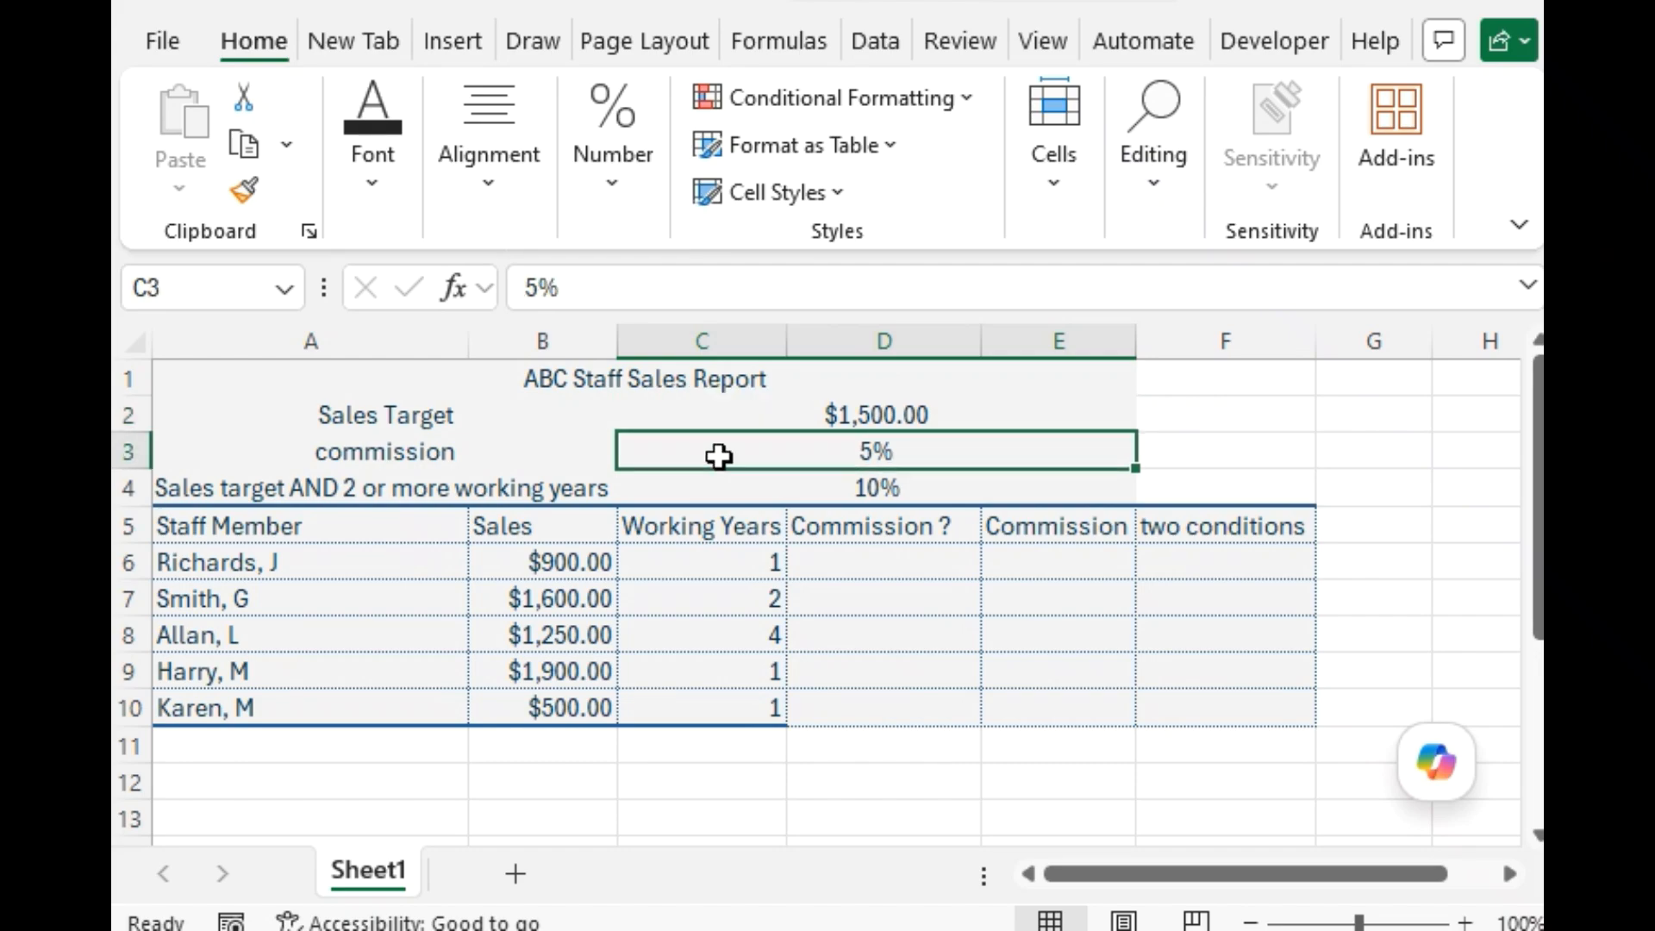
pyautogui.click(714, 415)
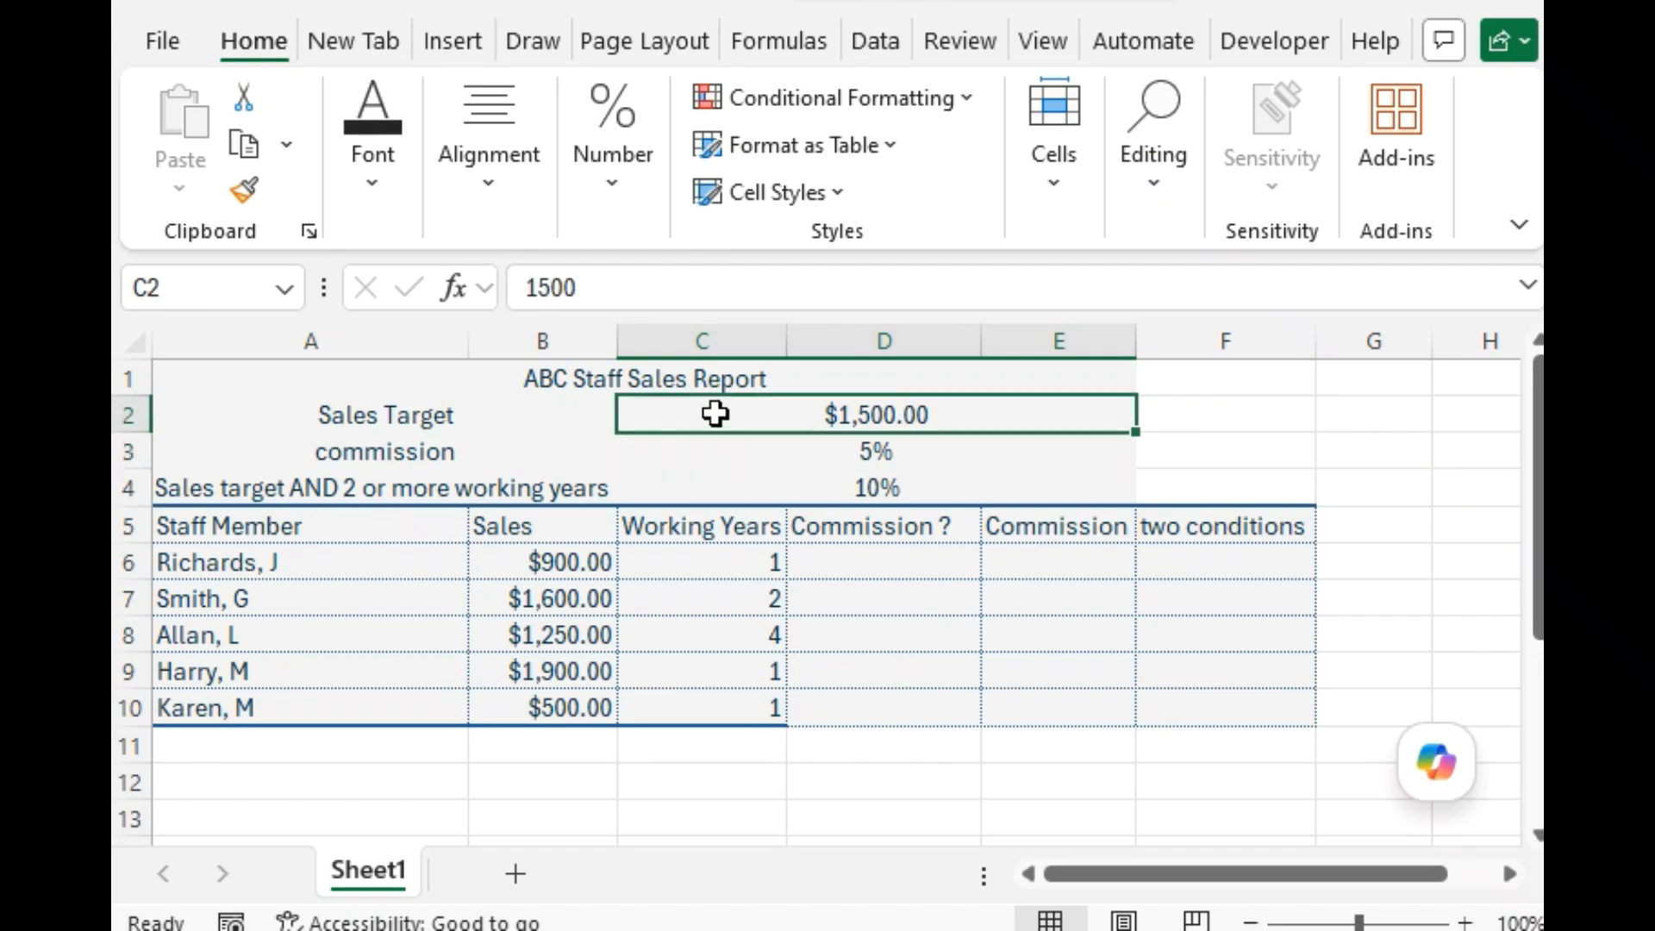
pyautogui.click(715, 452)
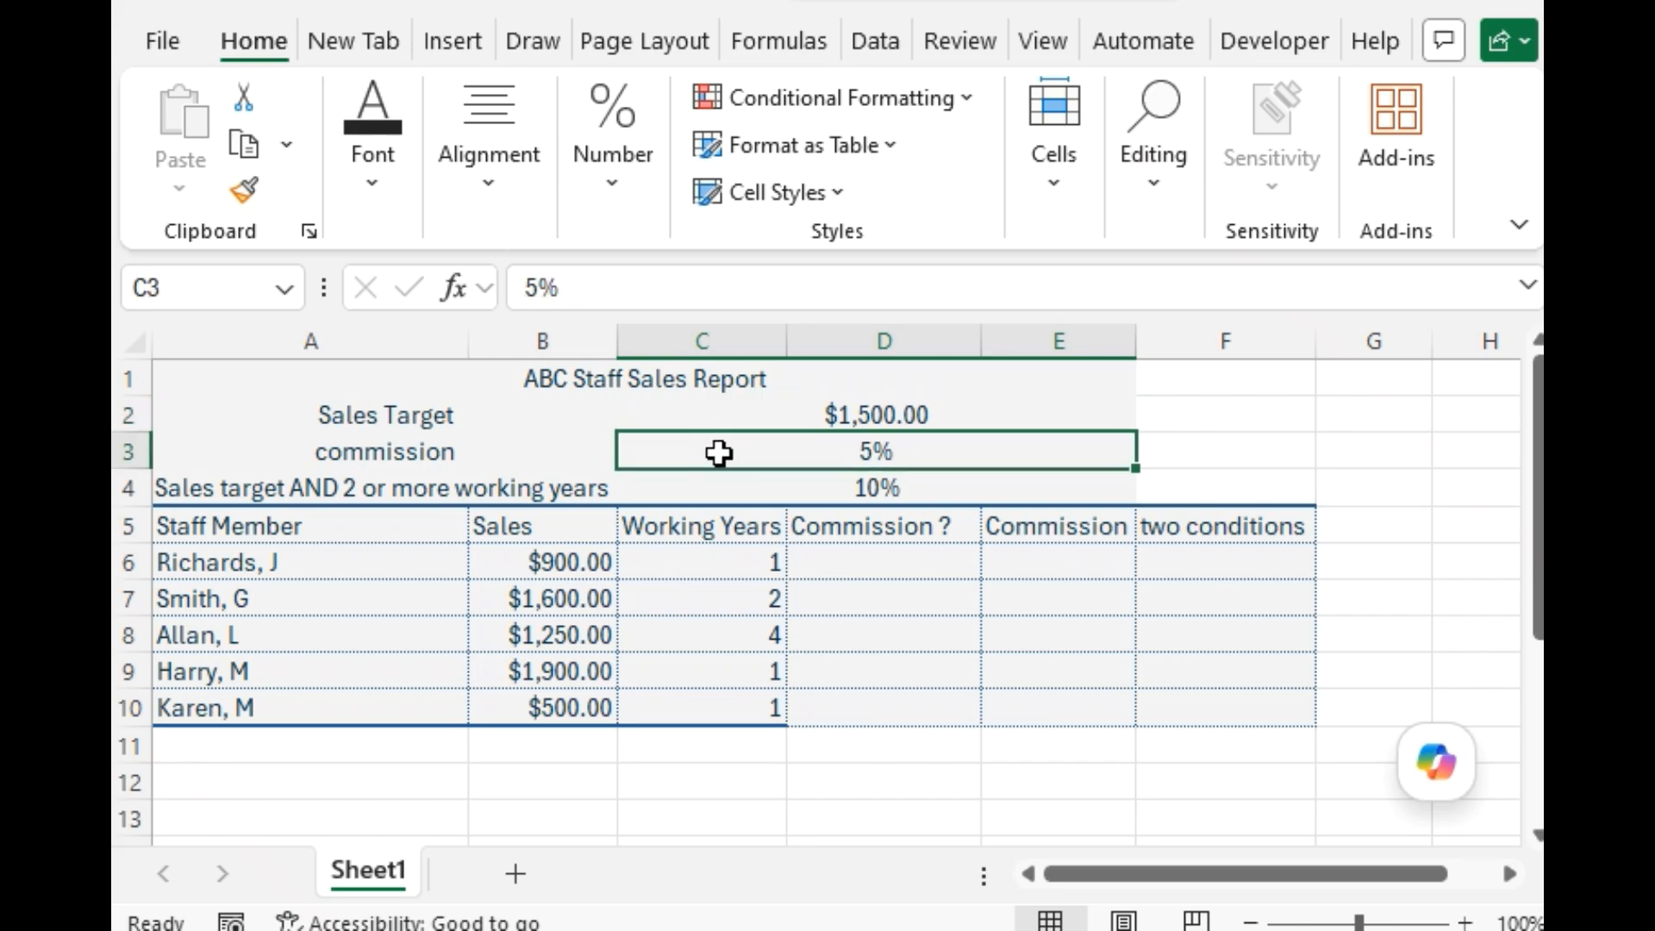
# Insert the logical IF function into cell D6 of the "Commission ?" column, keeping the data rows in view.
pyautogui.click(812, 565)
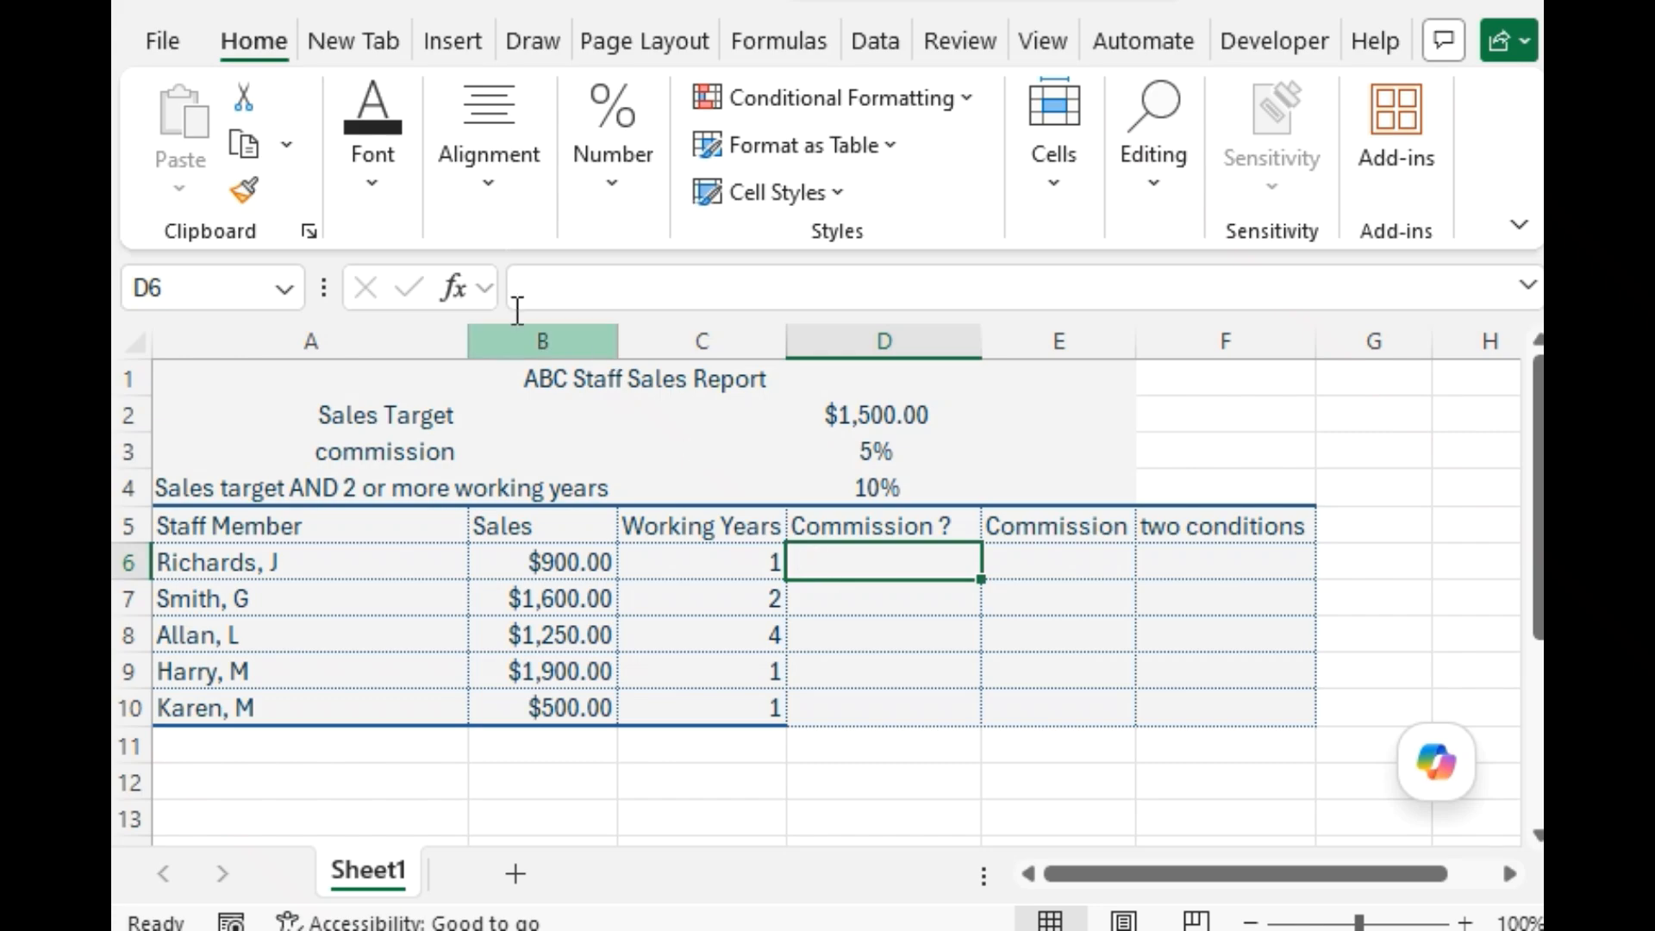
pyautogui.click(457, 281)
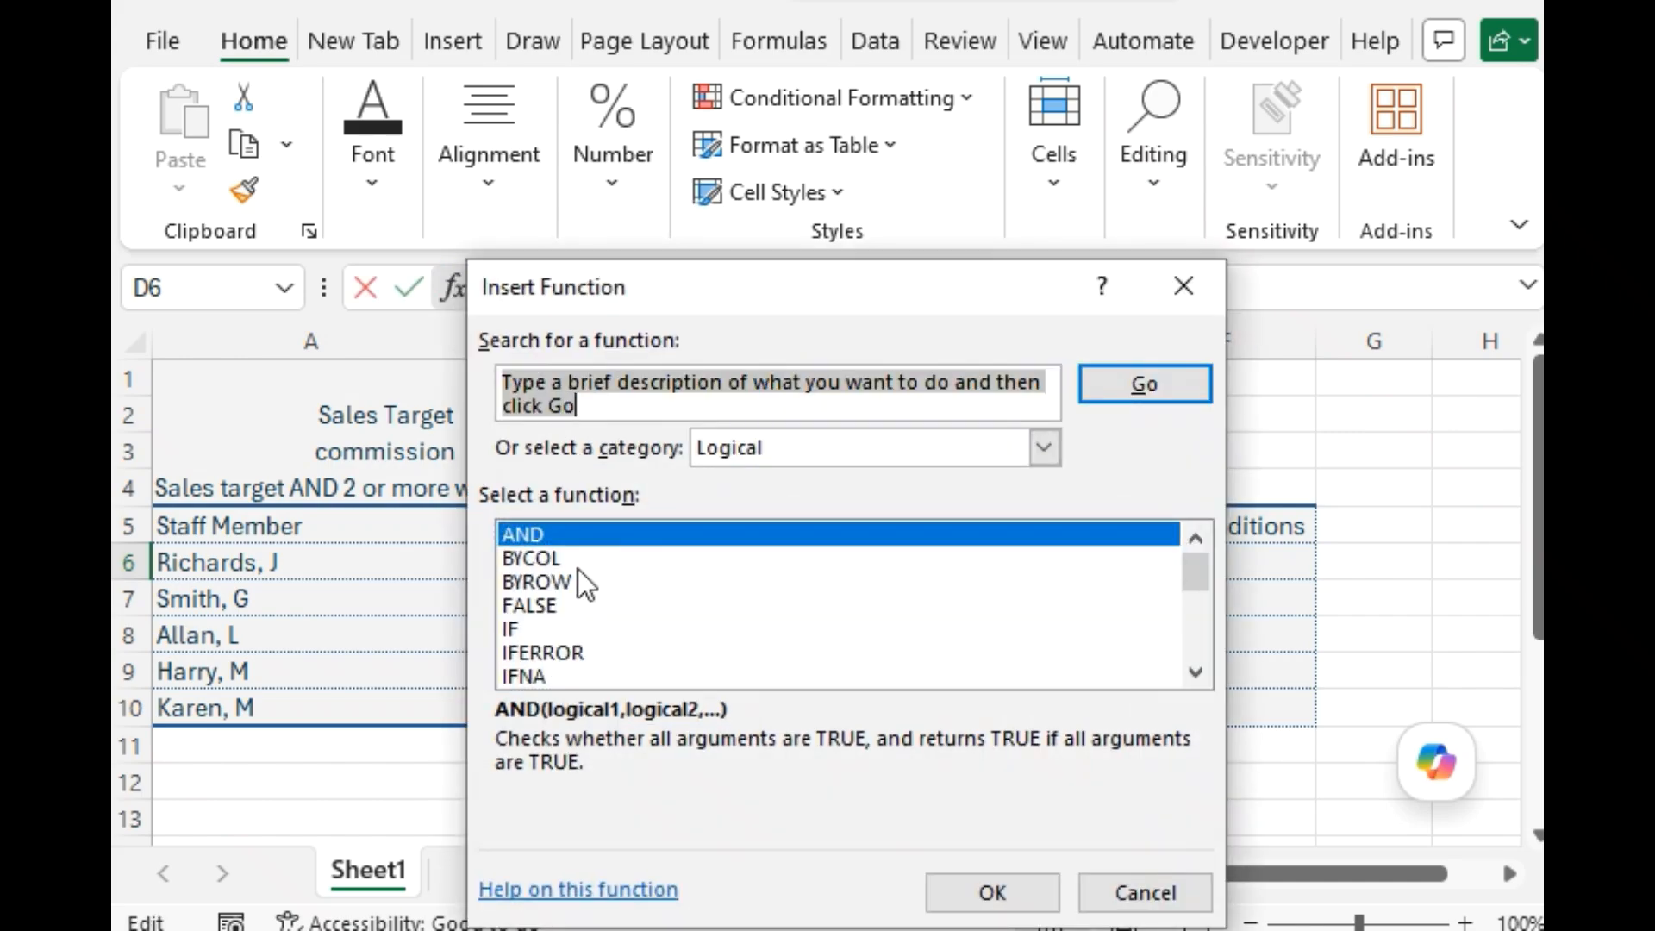
pyautogui.click(531, 627)
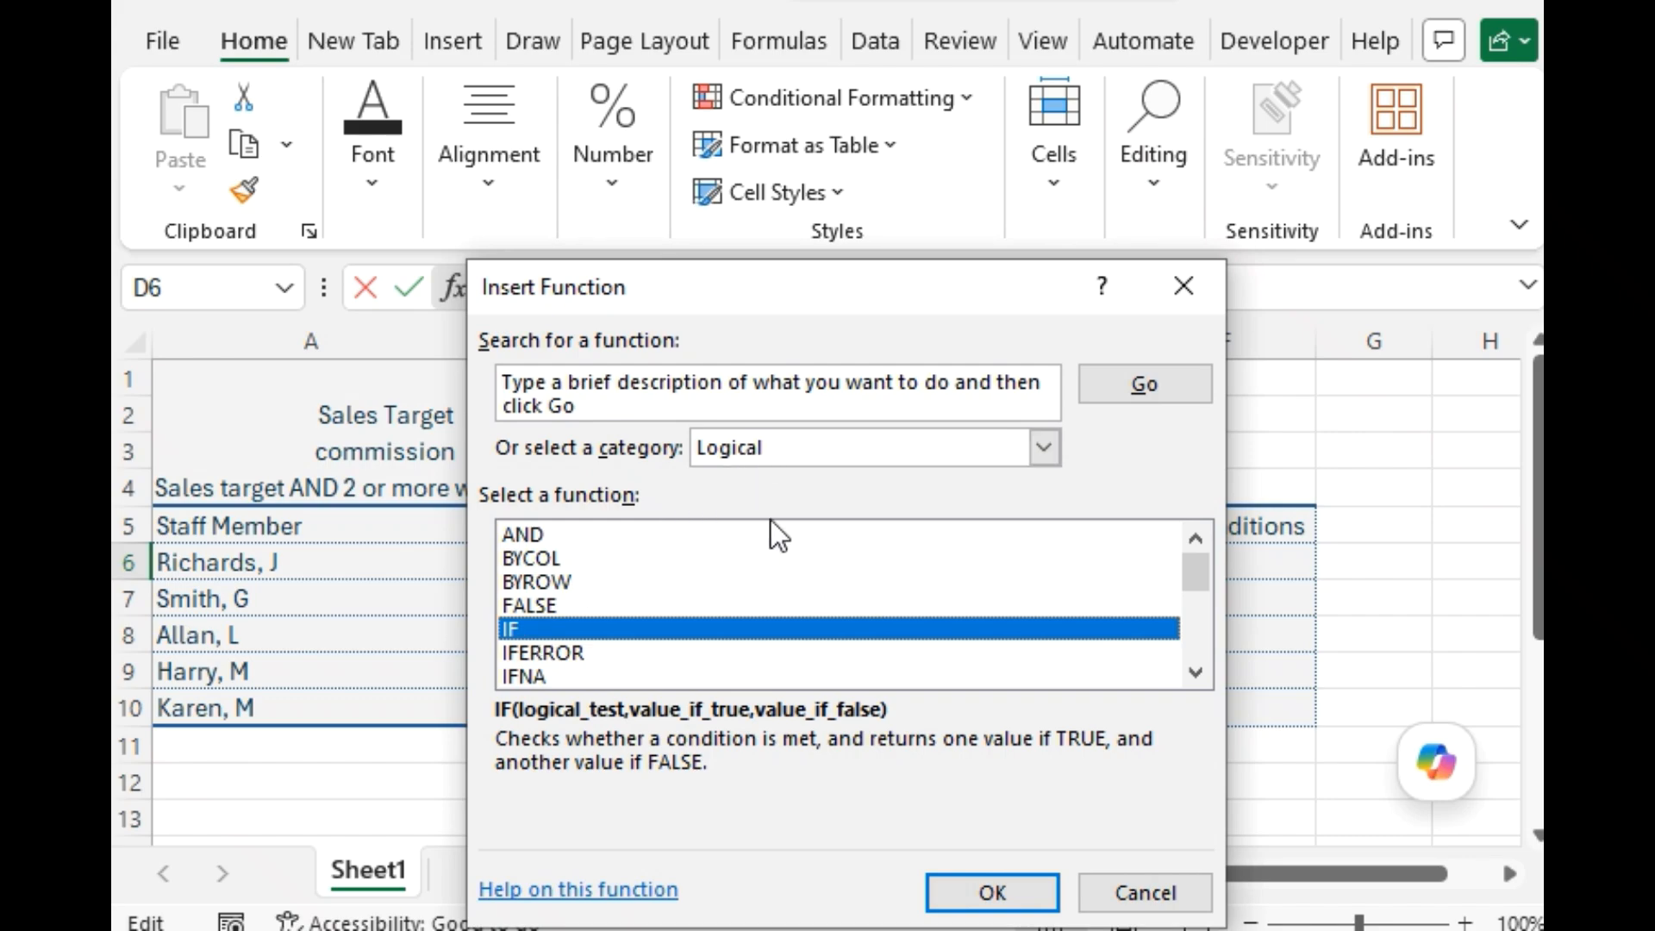
pyautogui.click(984, 886)
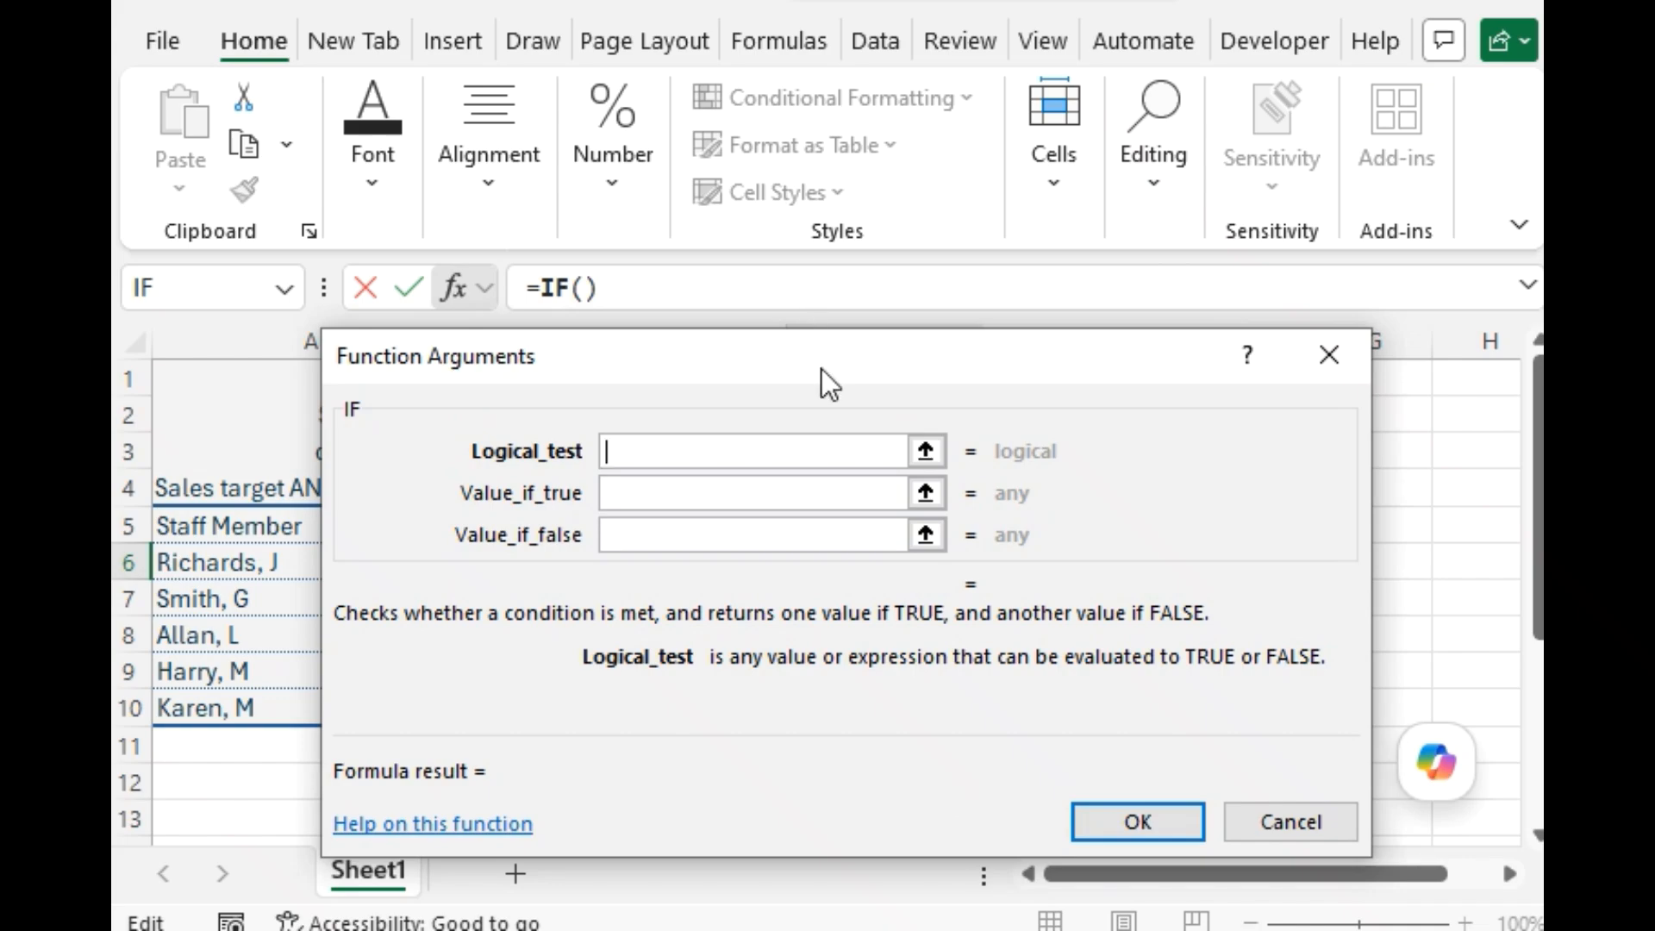
pyautogui.moveTo(821, 369); pyautogui.dragTo(795, 633)
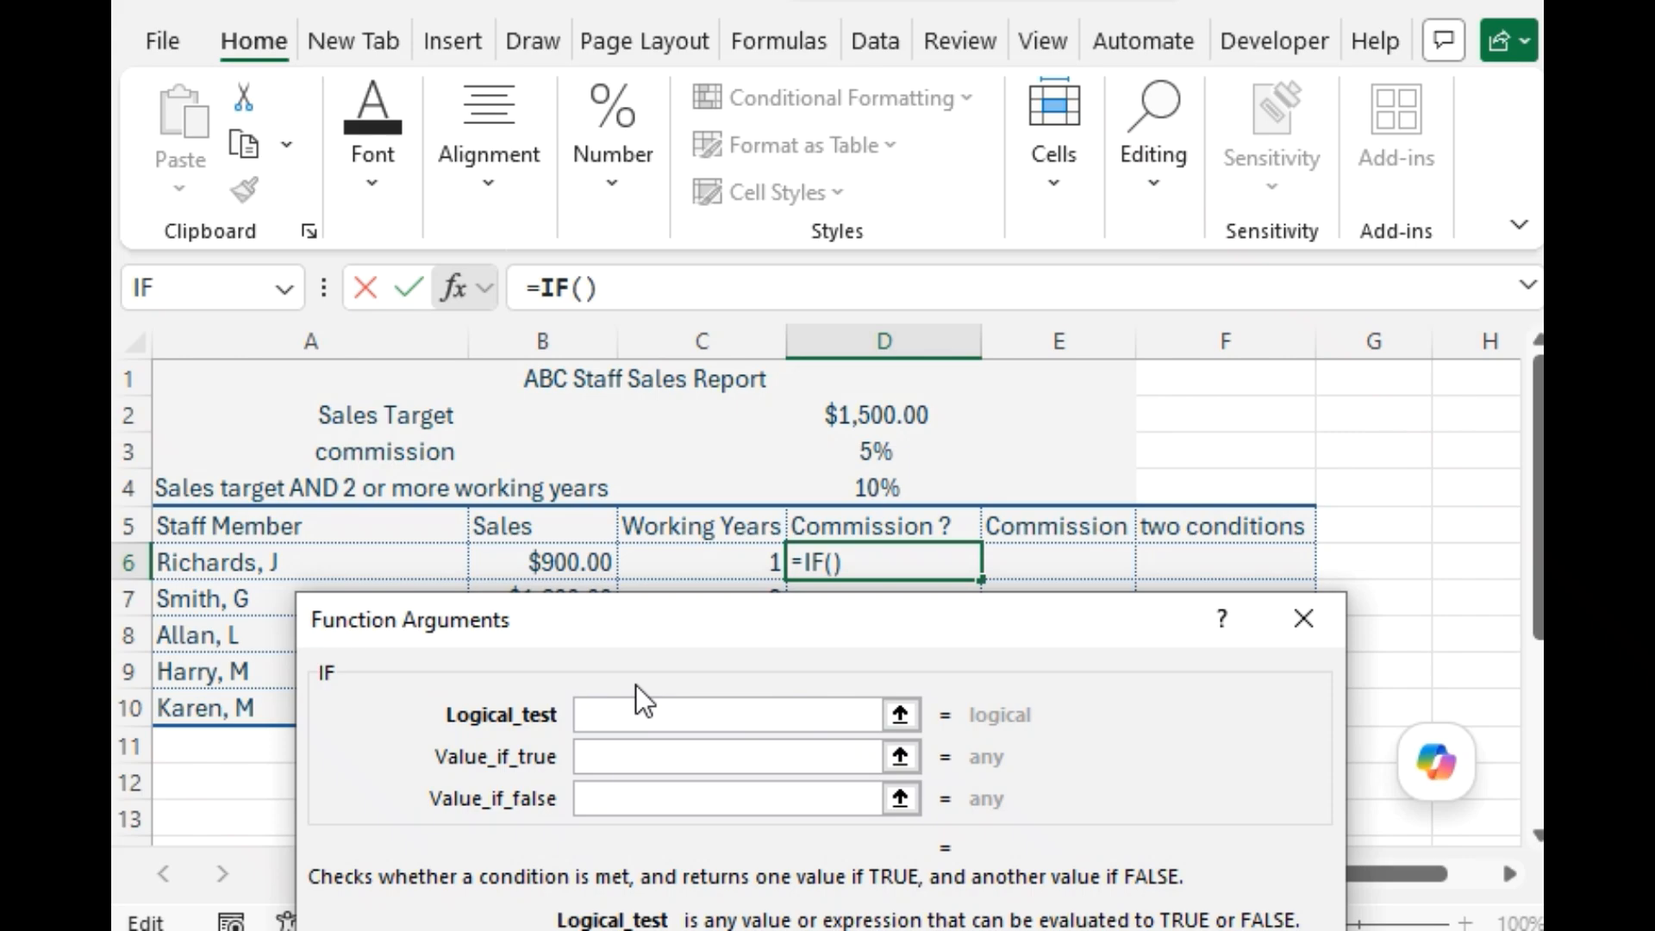
# Set the IF function's logical test in D6 to B6>=1500.
pyautogui.click(562, 564)
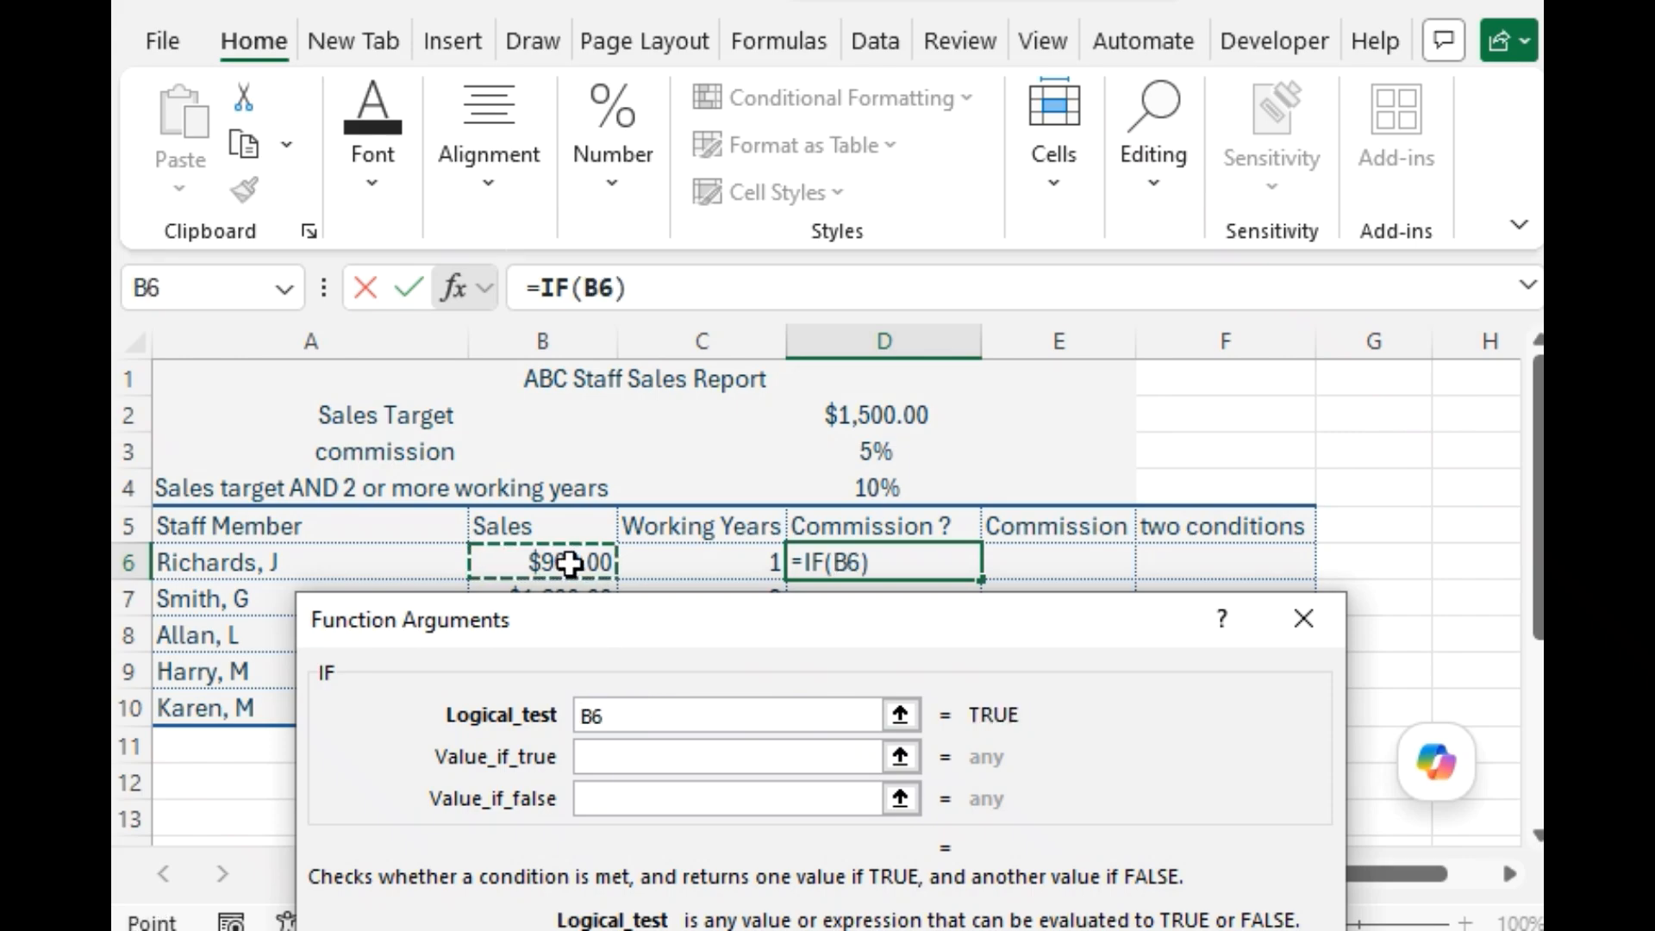
pyautogui.click(648, 716)
pyautogui.write('>')
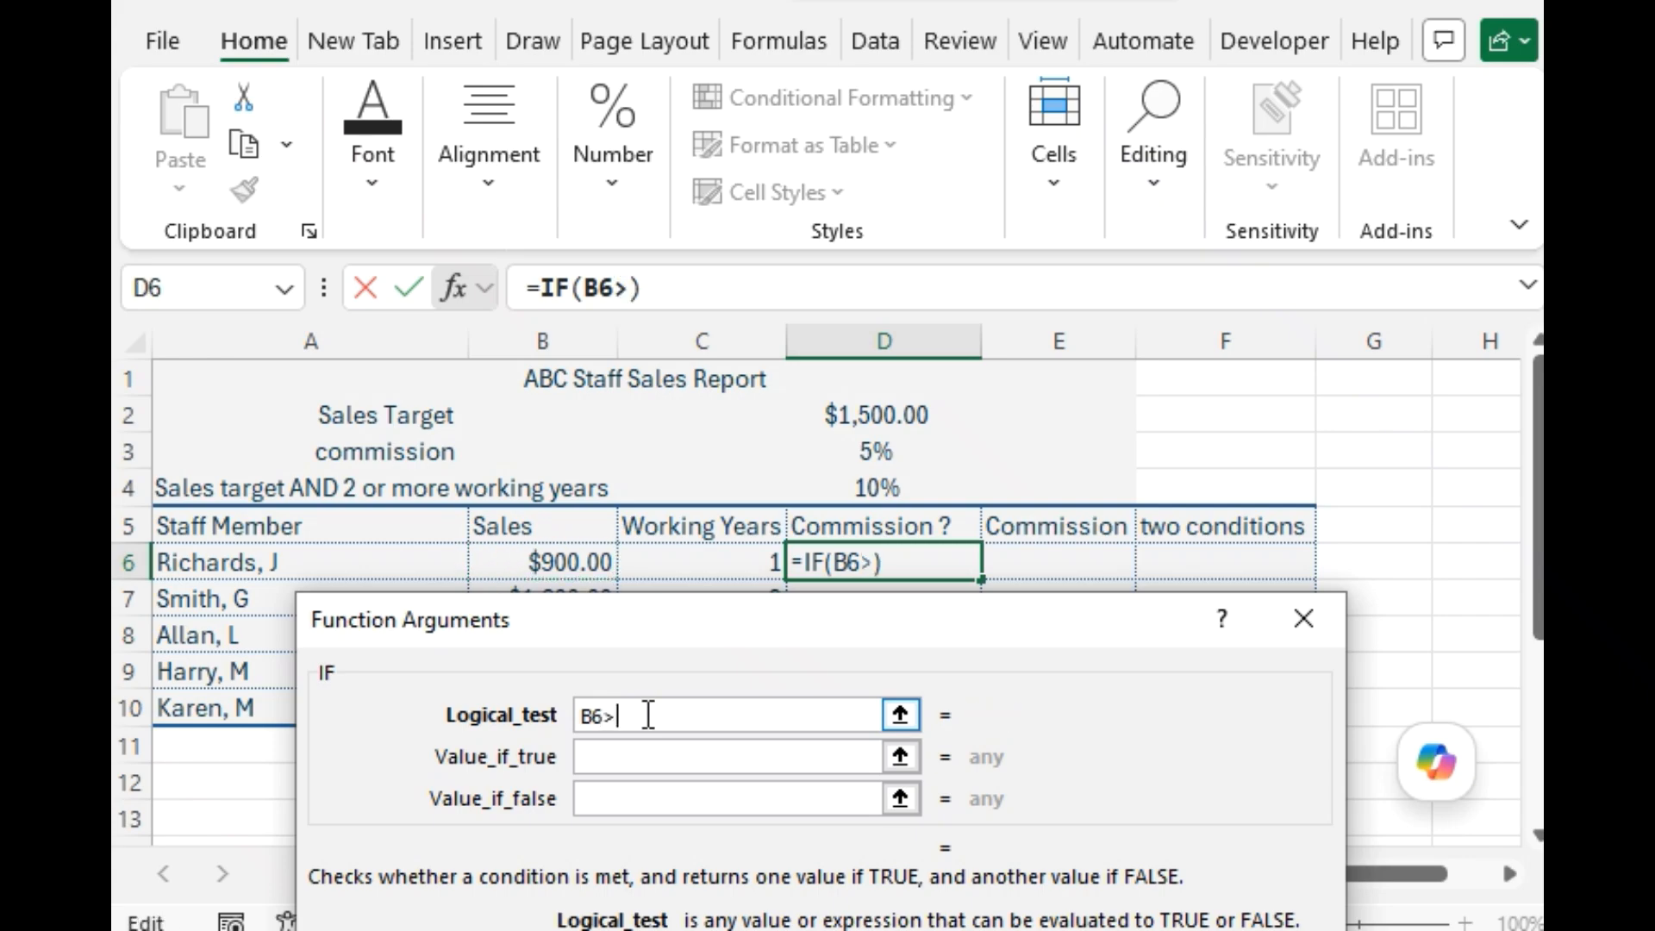
pyautogui.write('=1')
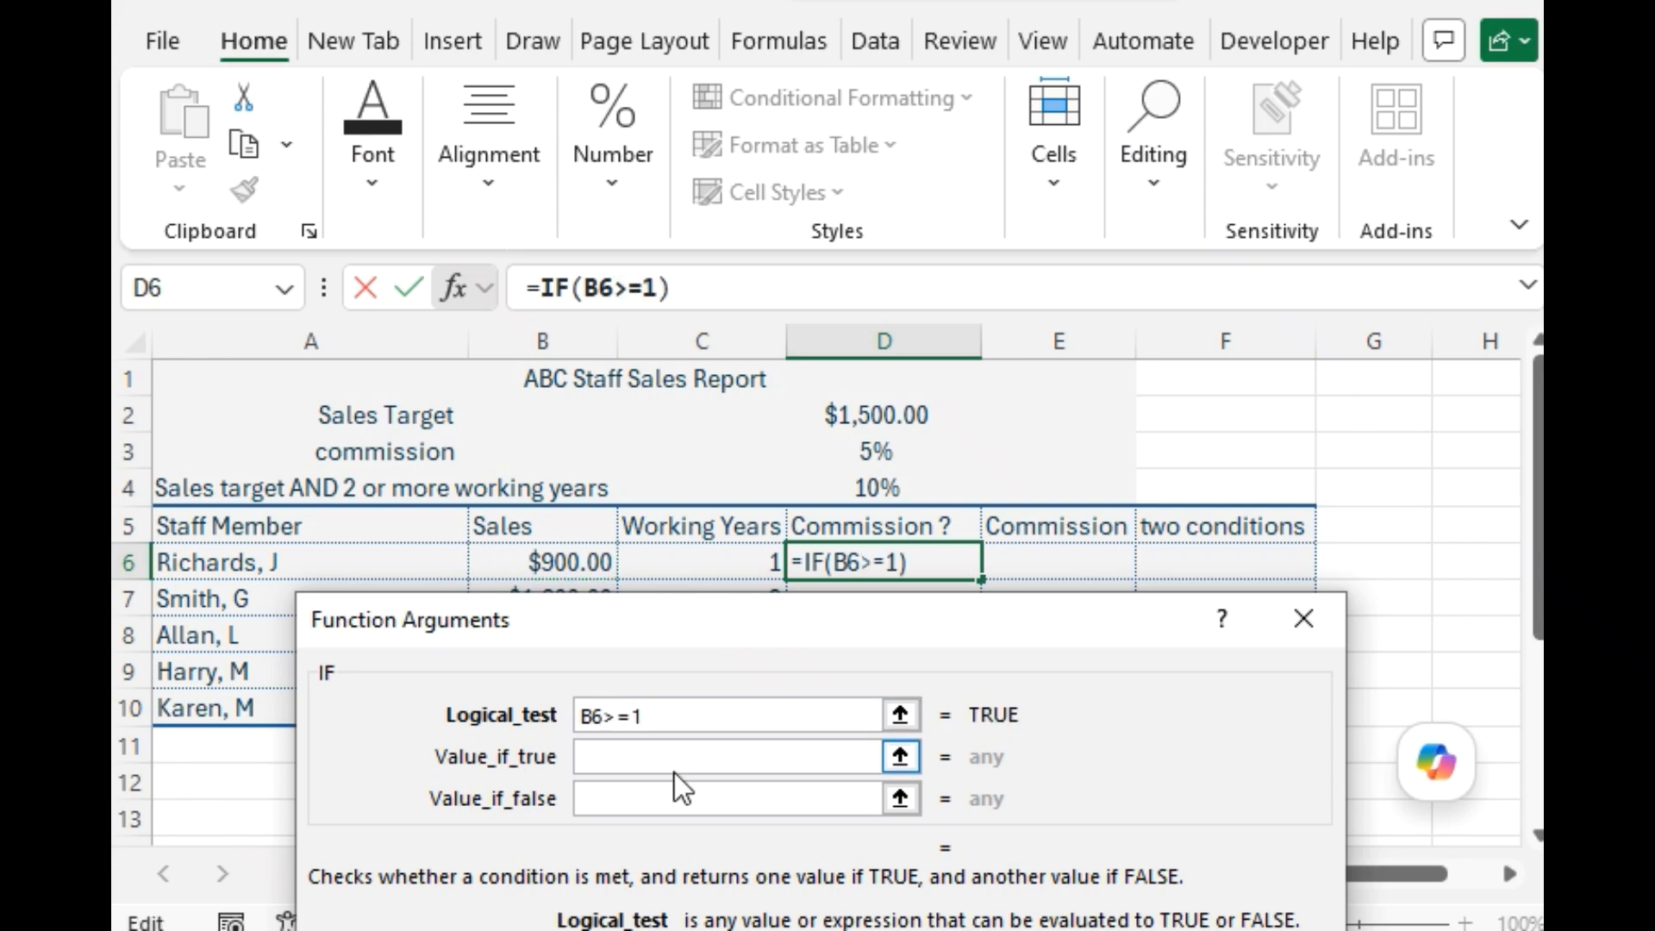
pyautogui.write('500')
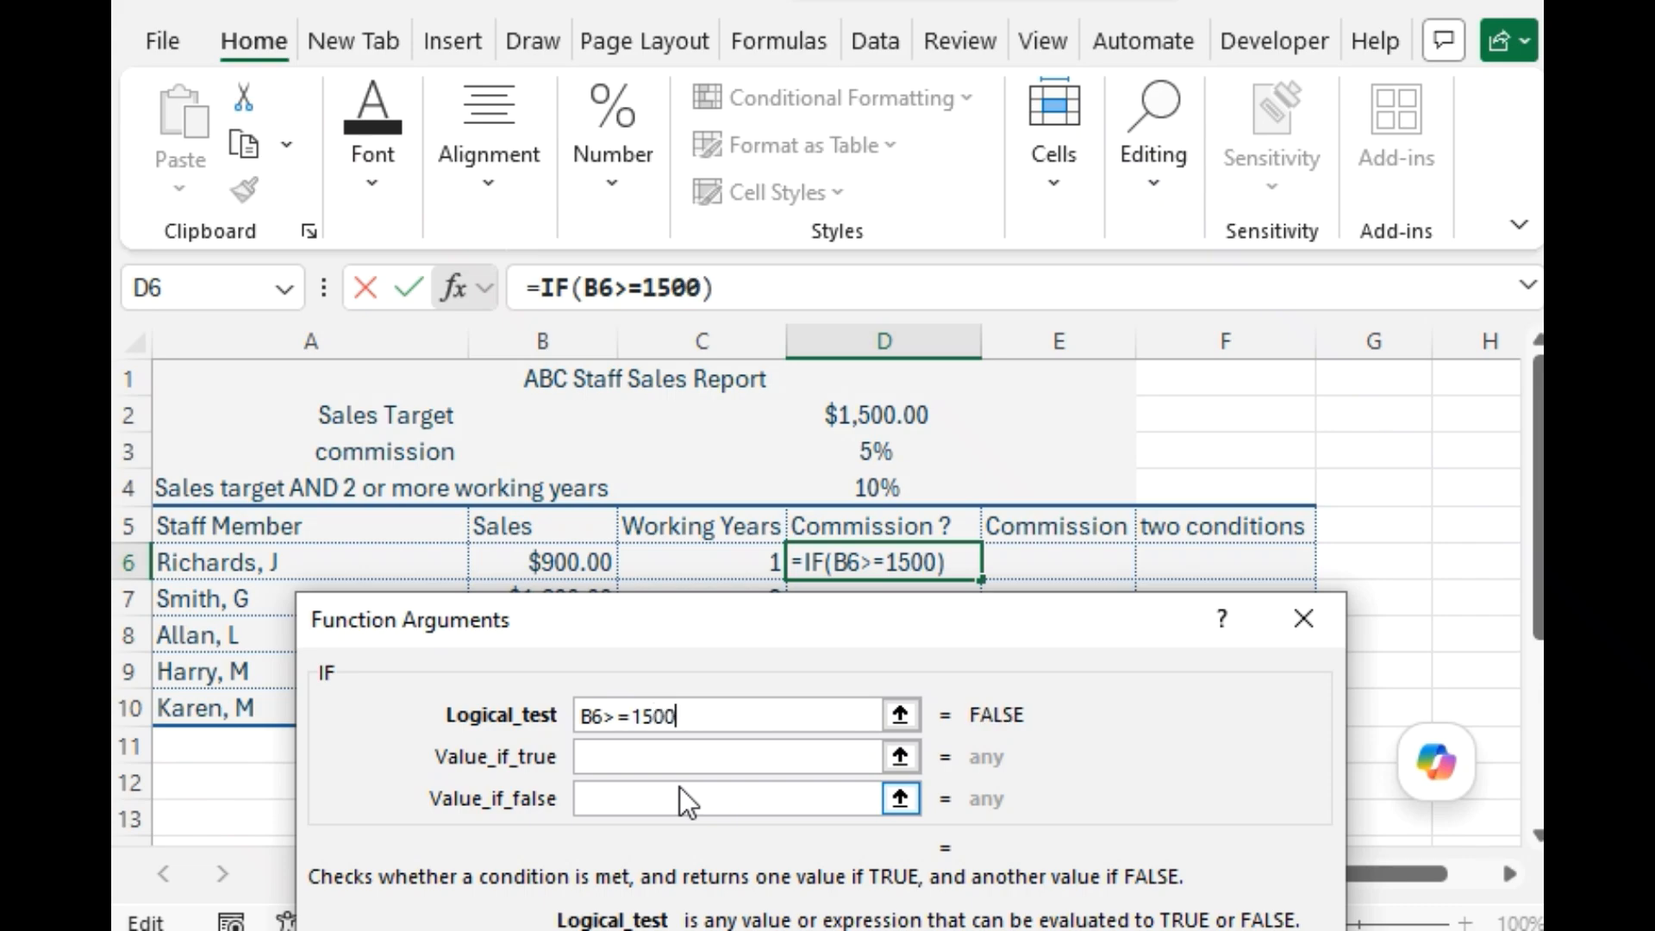
# Set the D6 formula's value if true to the text "Commission".
pyautogui.click(681, 758)
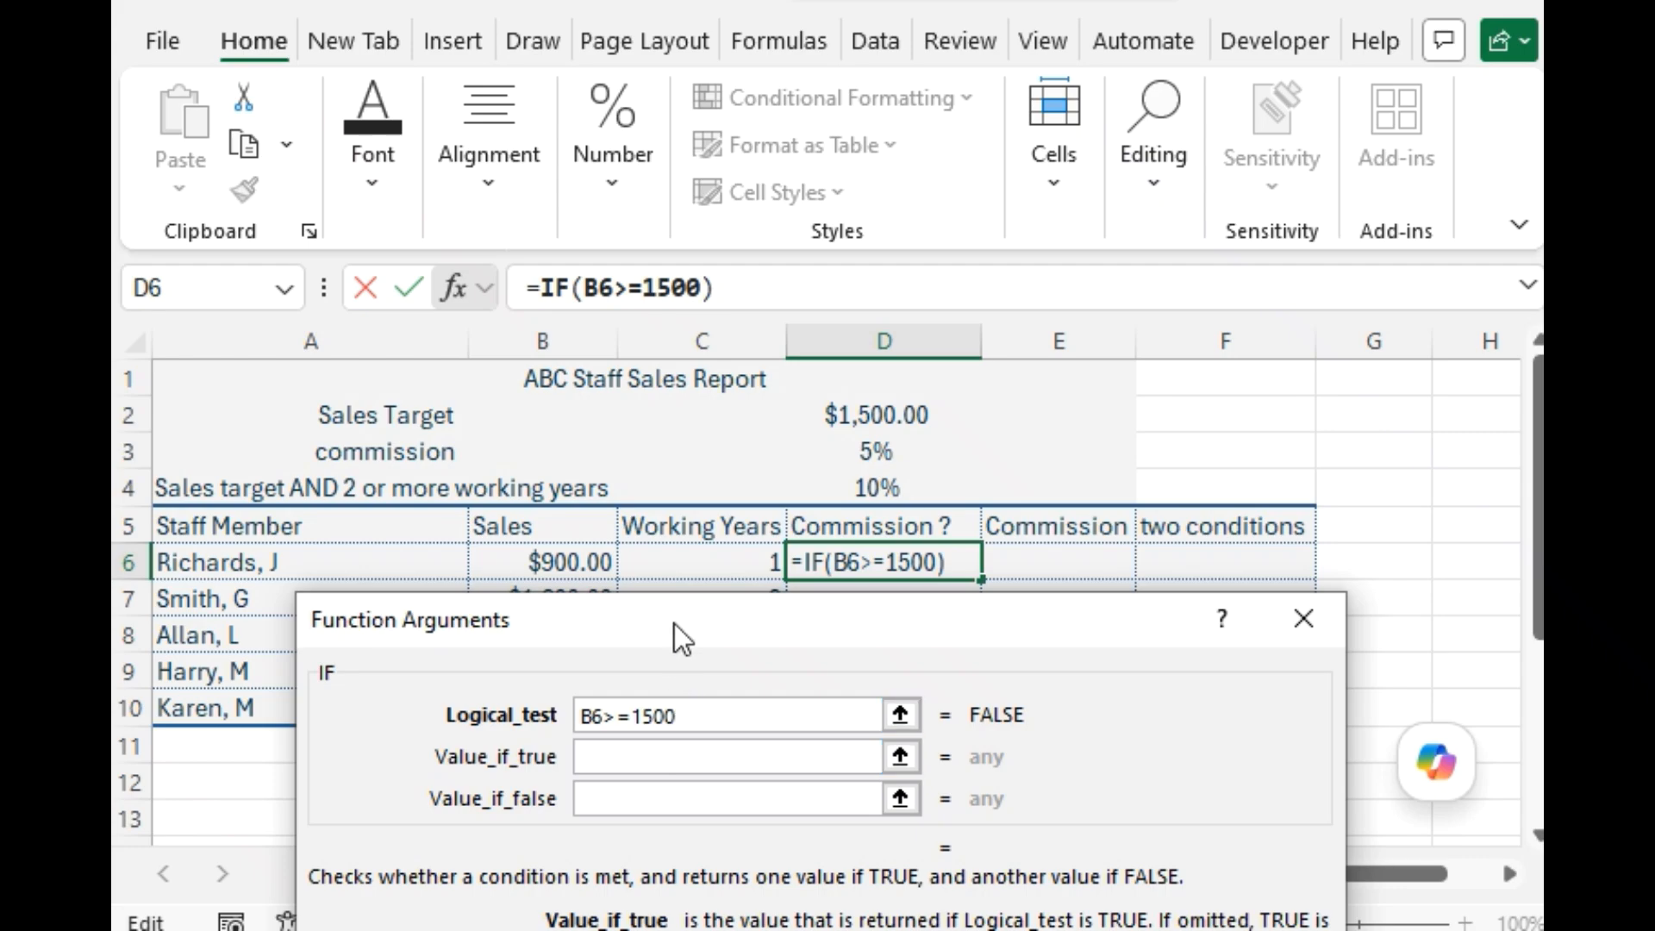
pyautogui.moveTo(674, 623); pyautogui.dragTo(690, 390)
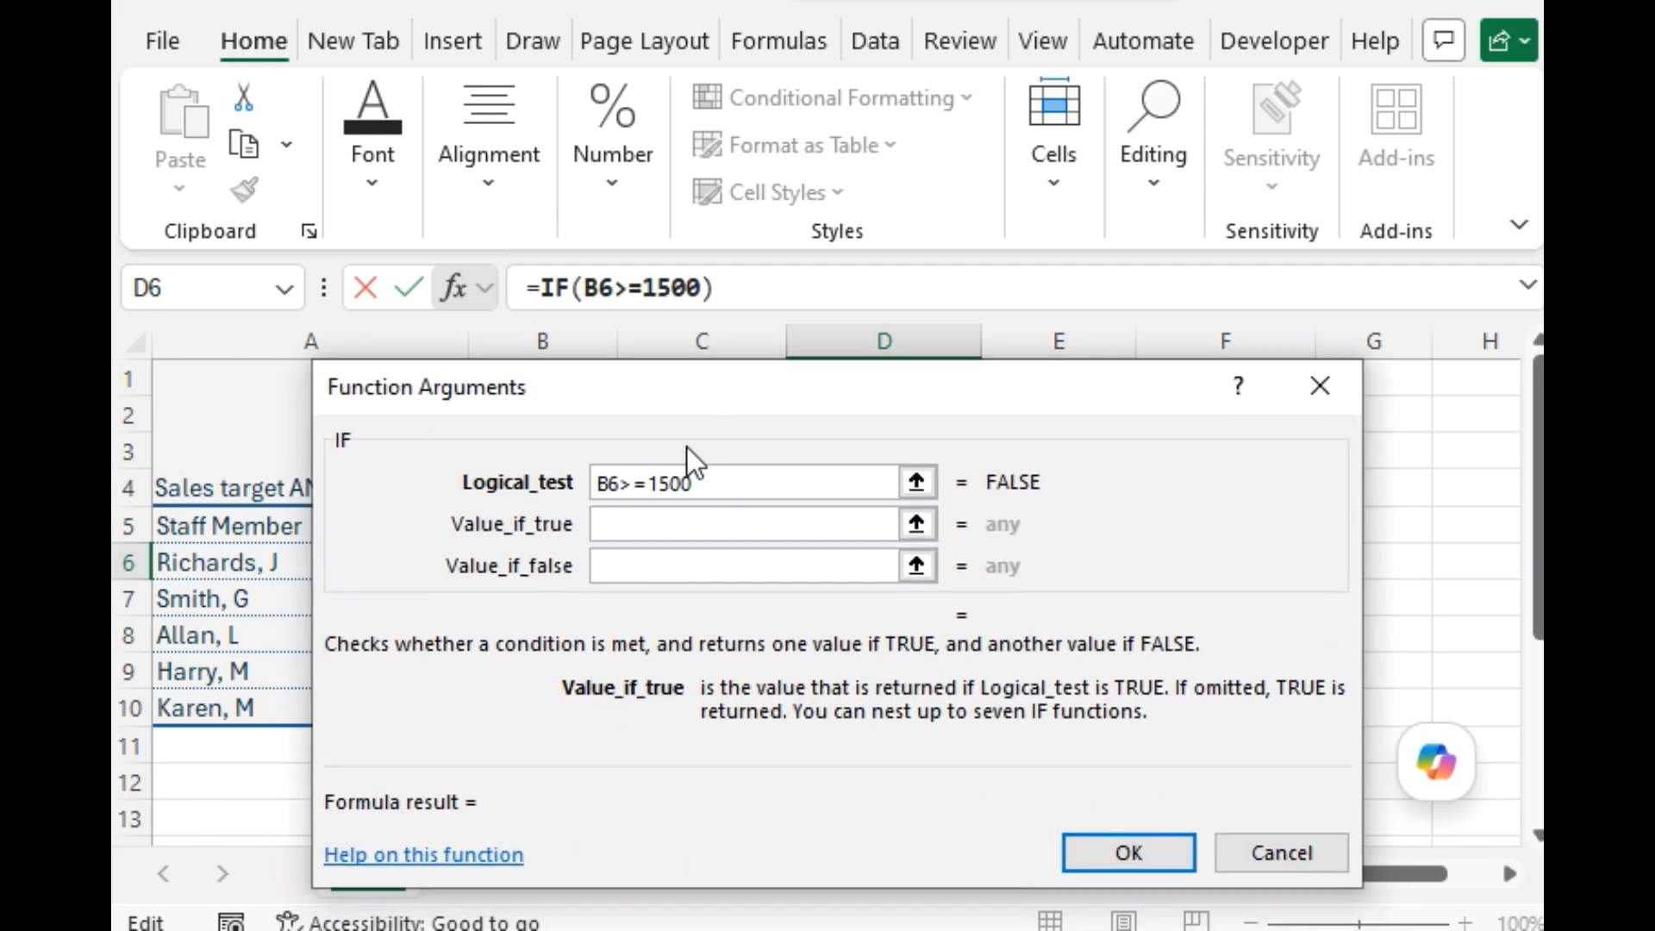
pyautogui.write('"')
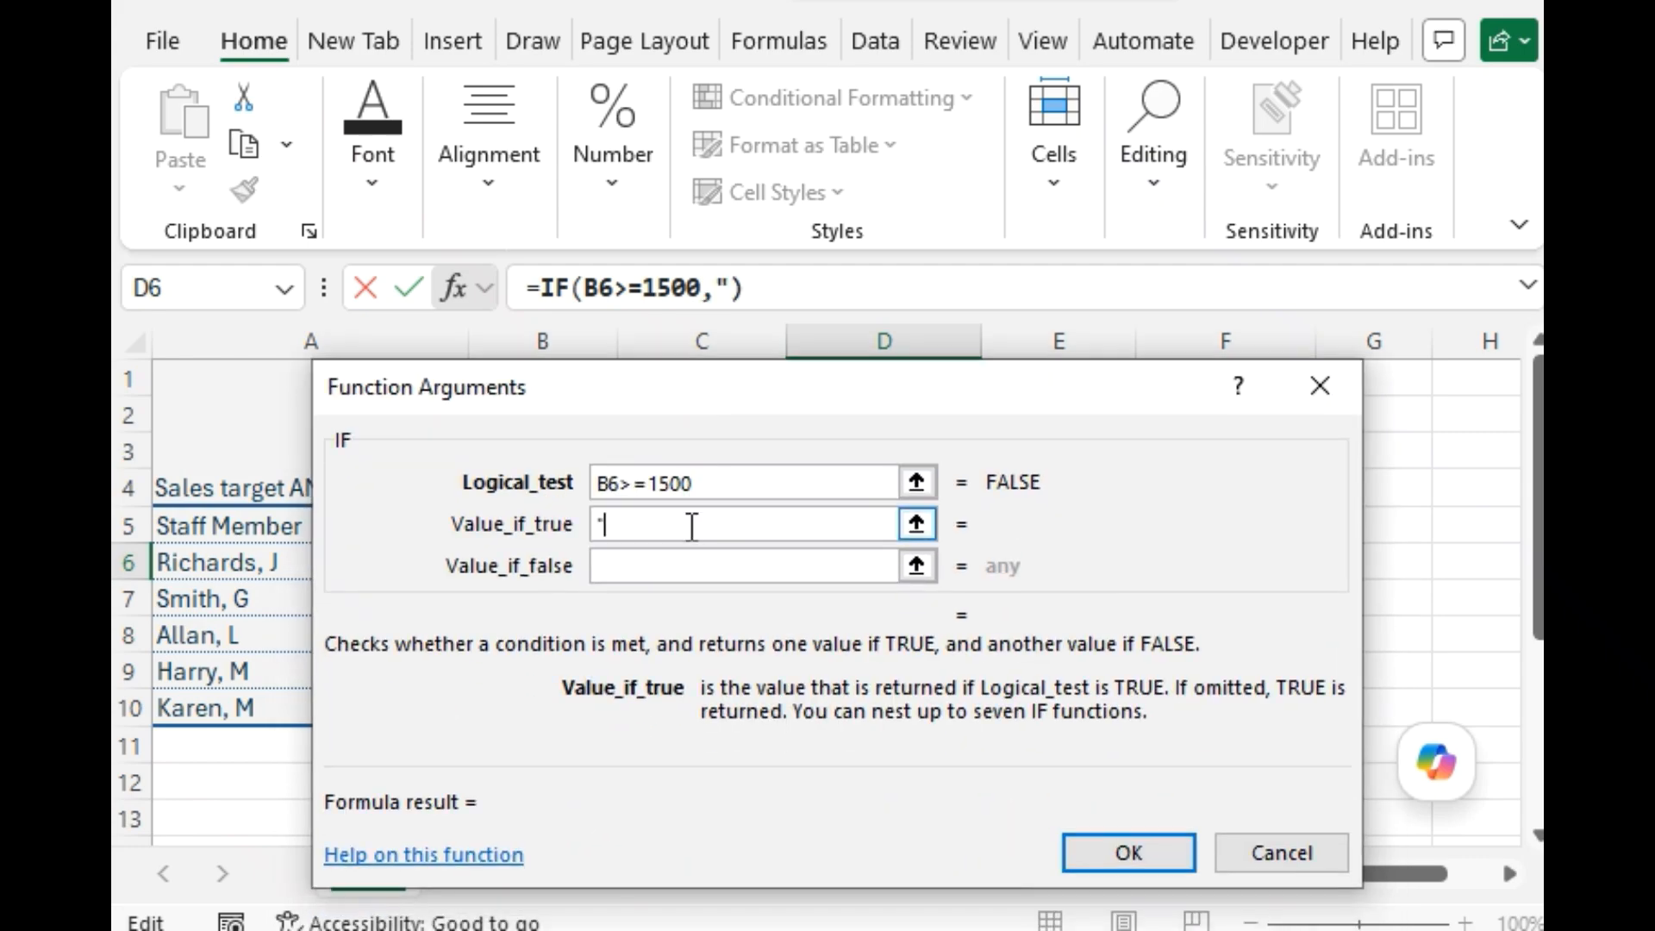
pyautogui.write('Commis')
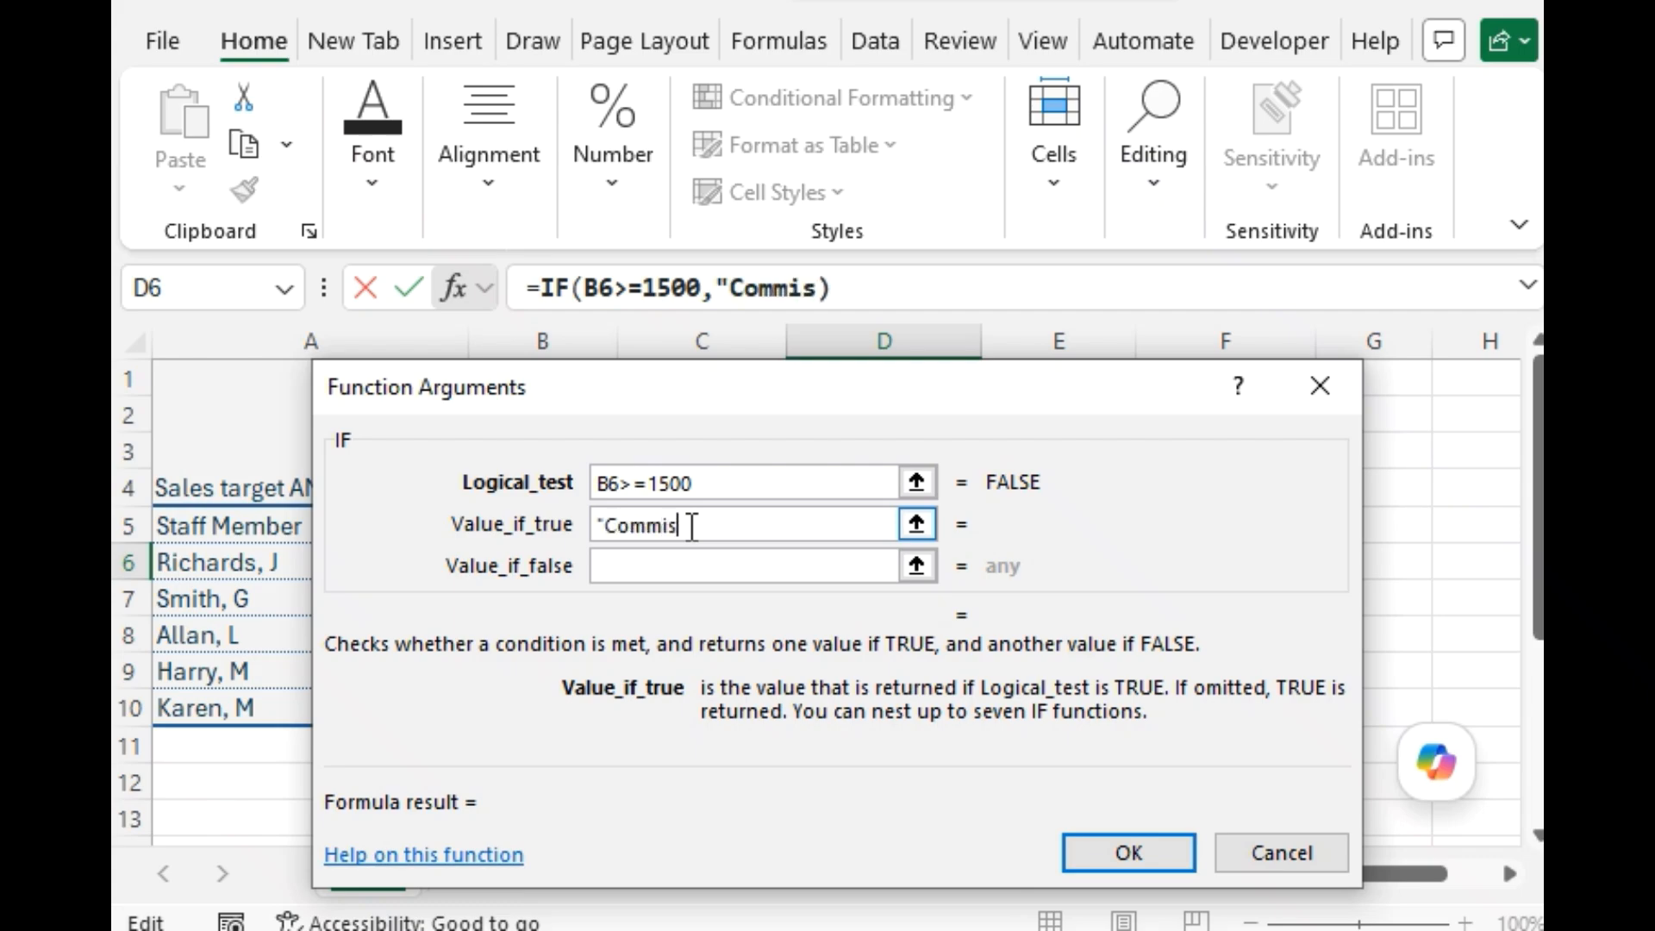
pyautogui.write('sion"')
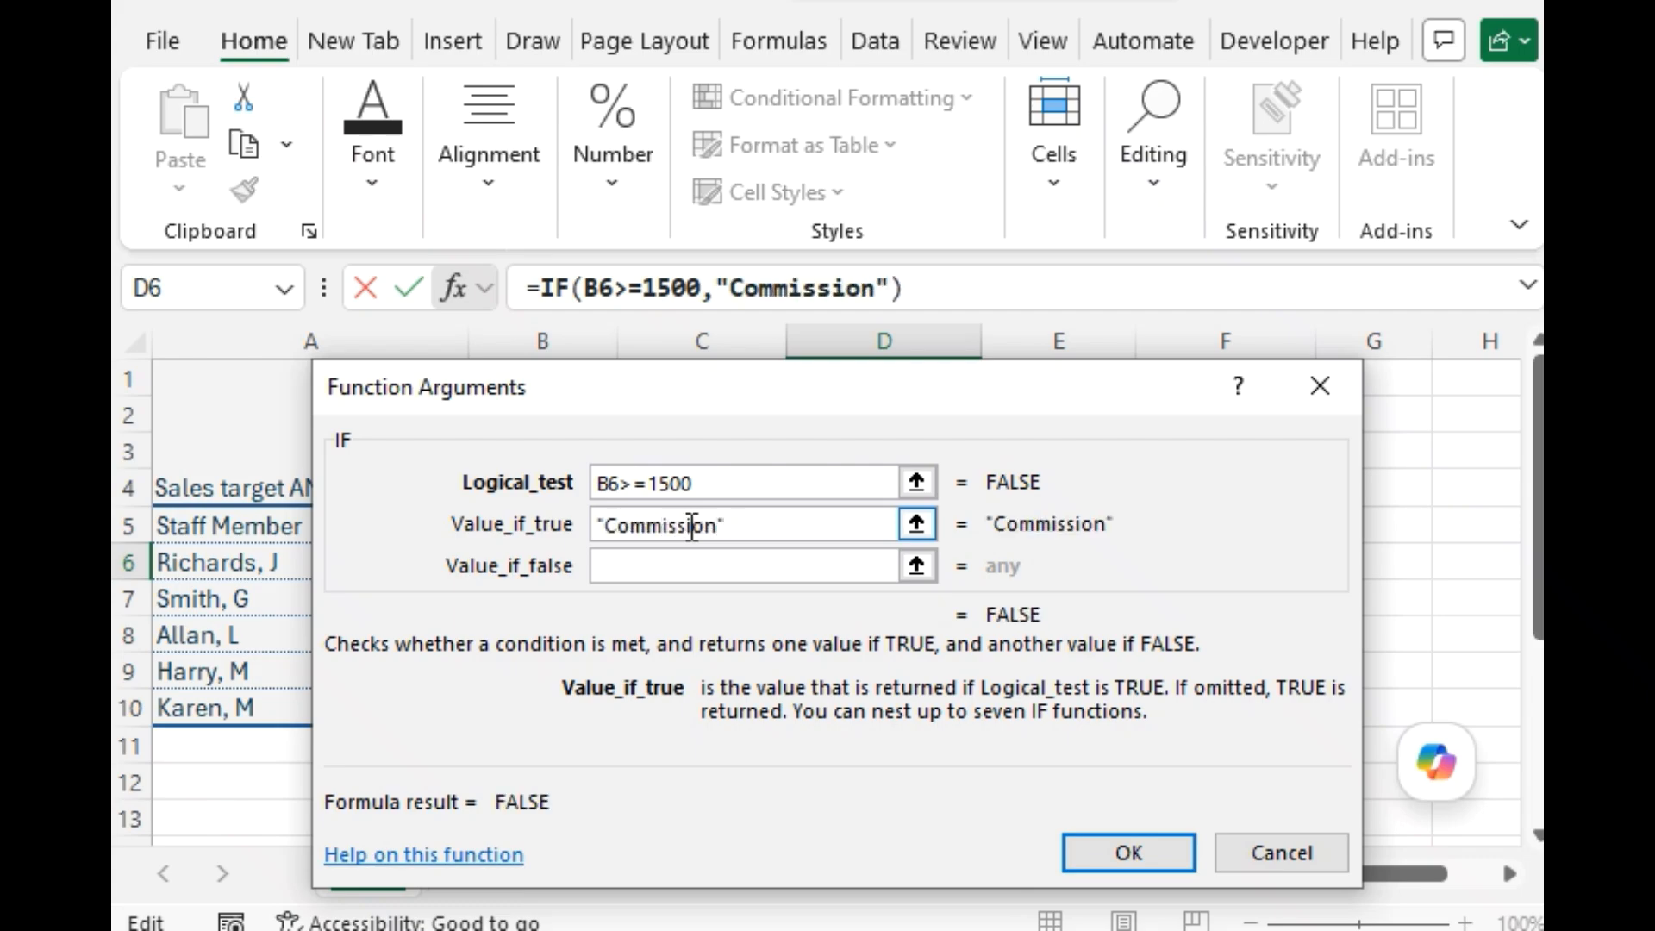
# Set the value if false to "No Commission" and copy the completed D6 formula down through D10.
pyautogui.click(703, 566)
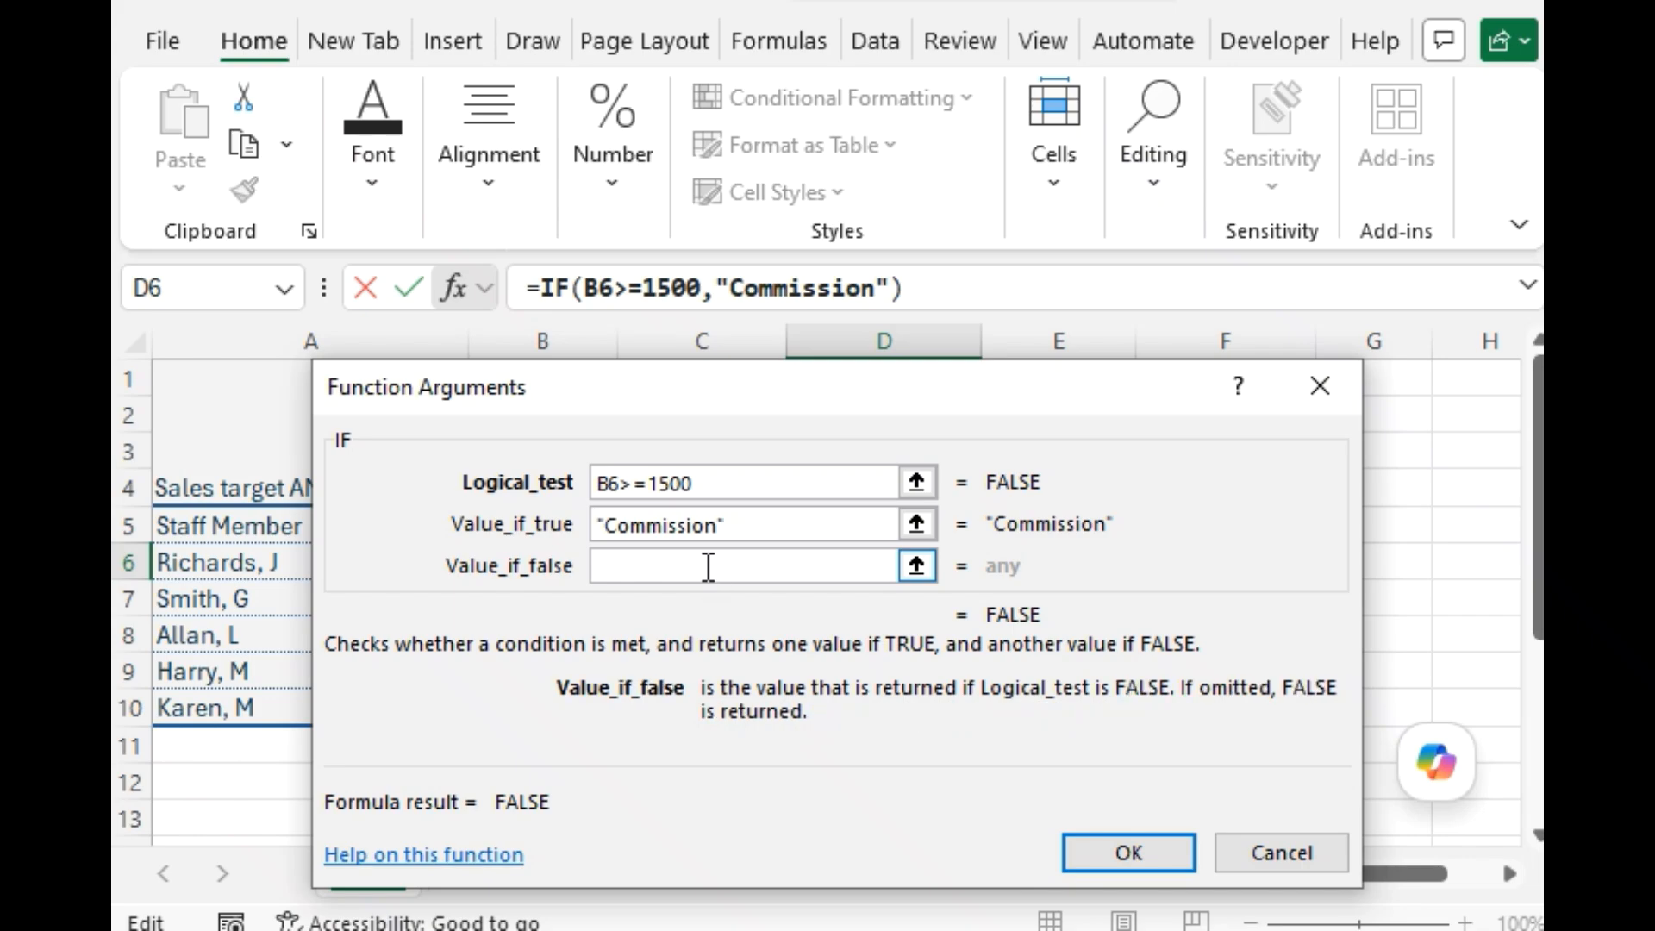
pyautogui.write('"No Co')
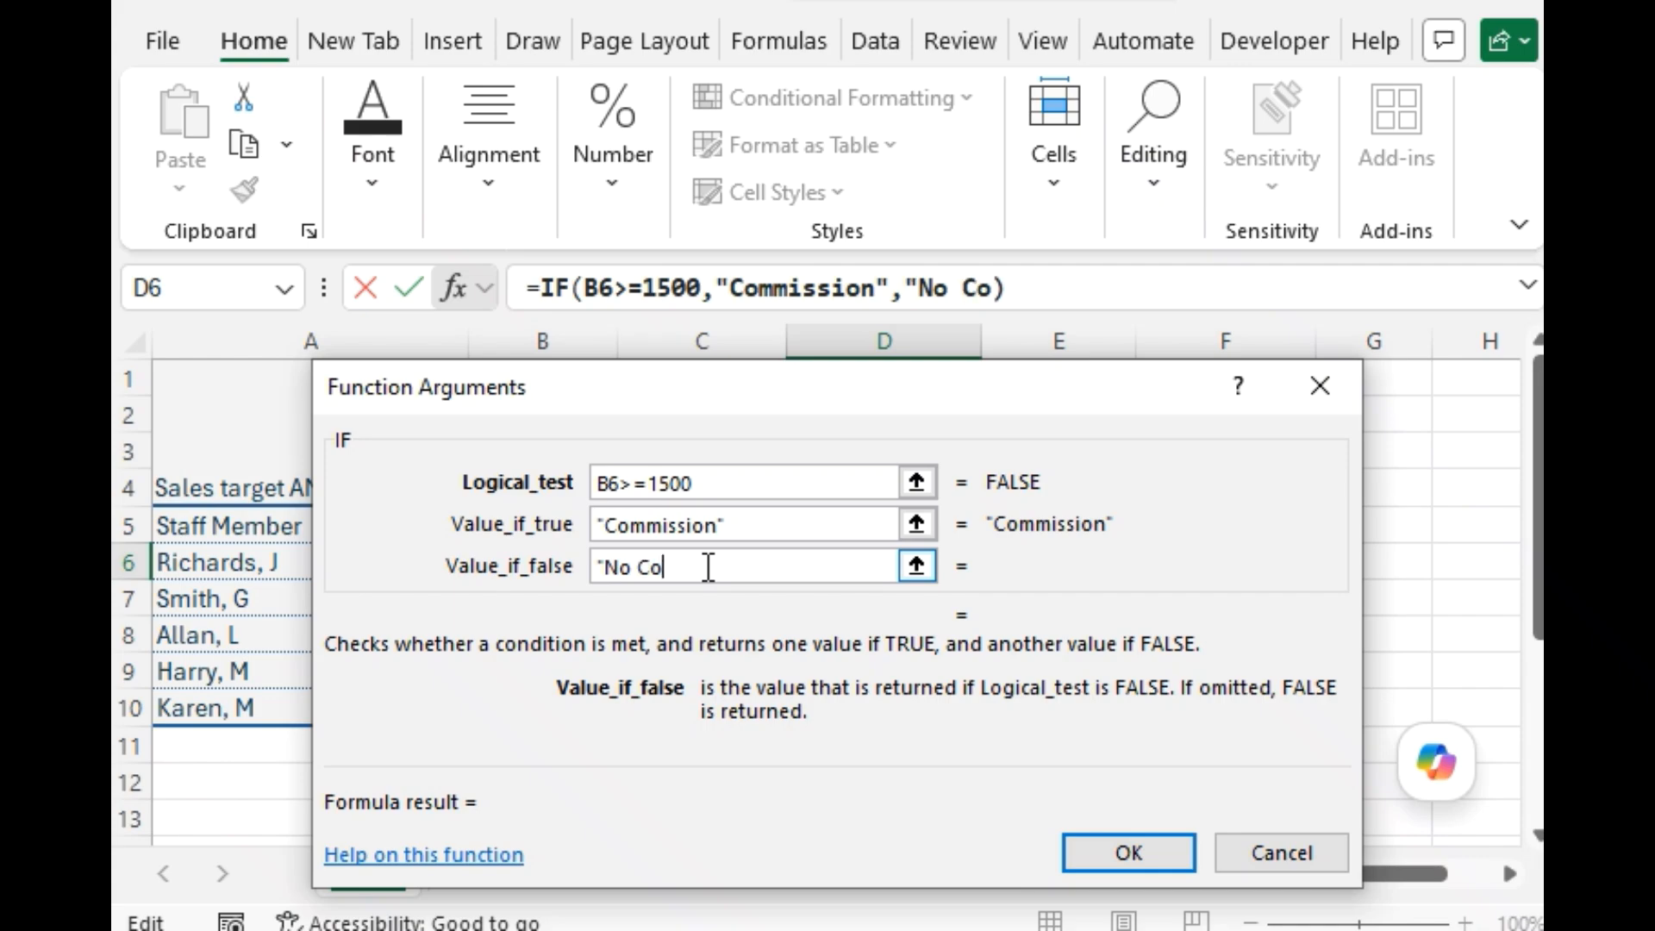
pyautogui.write('mmission')
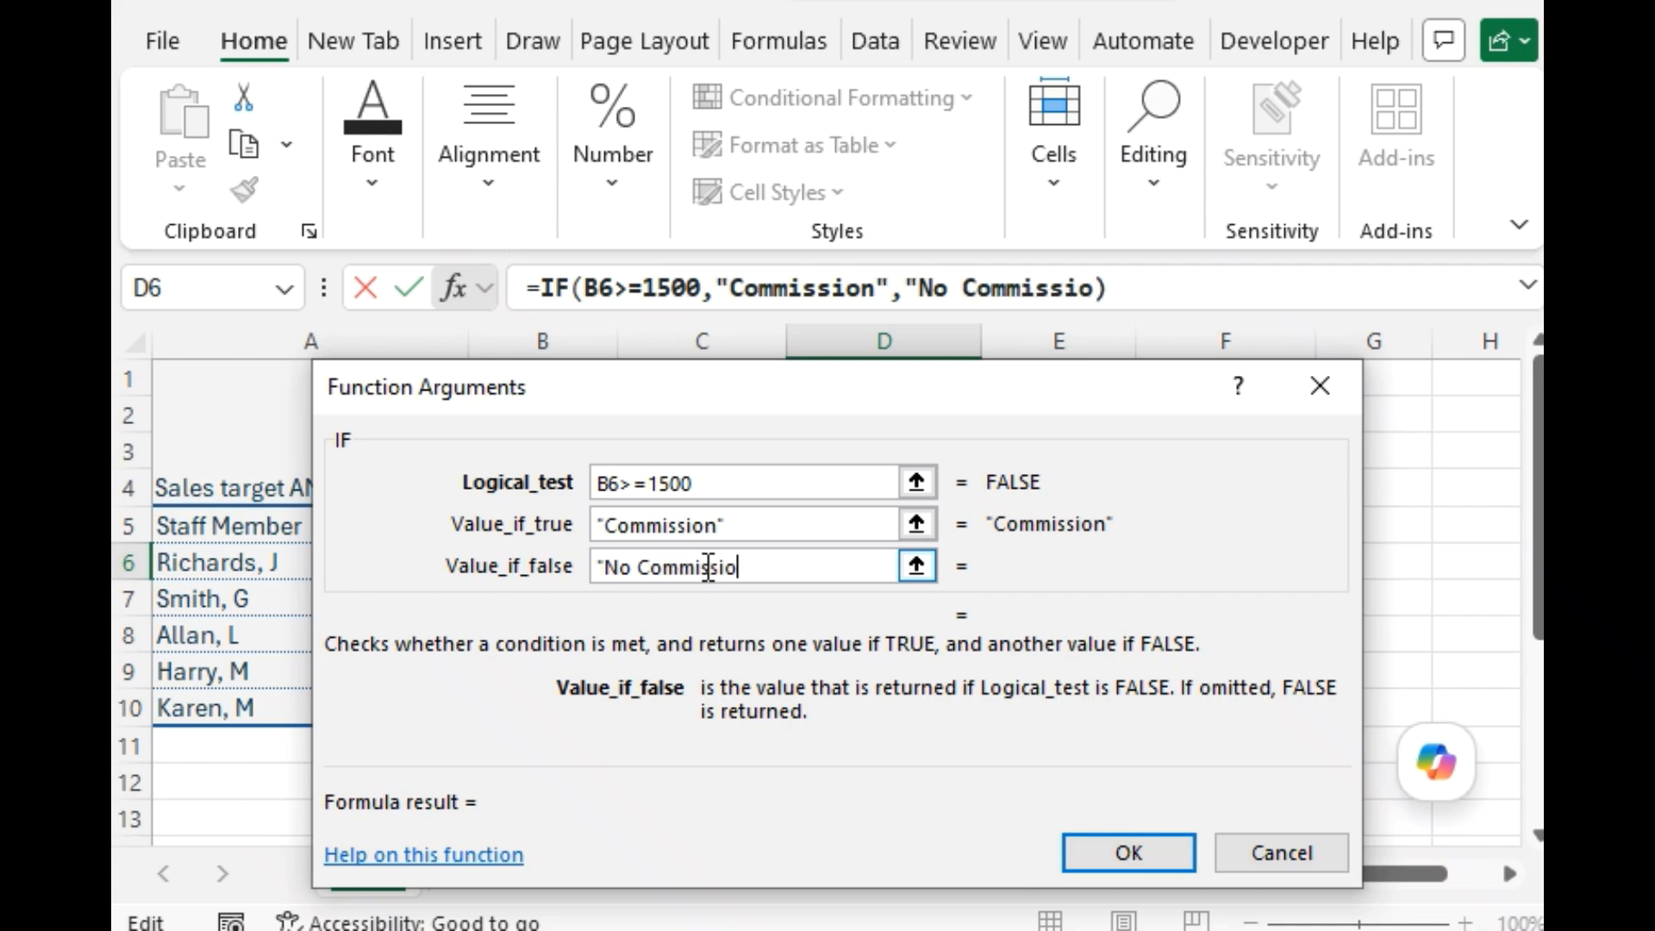
pyautogui.write('"')
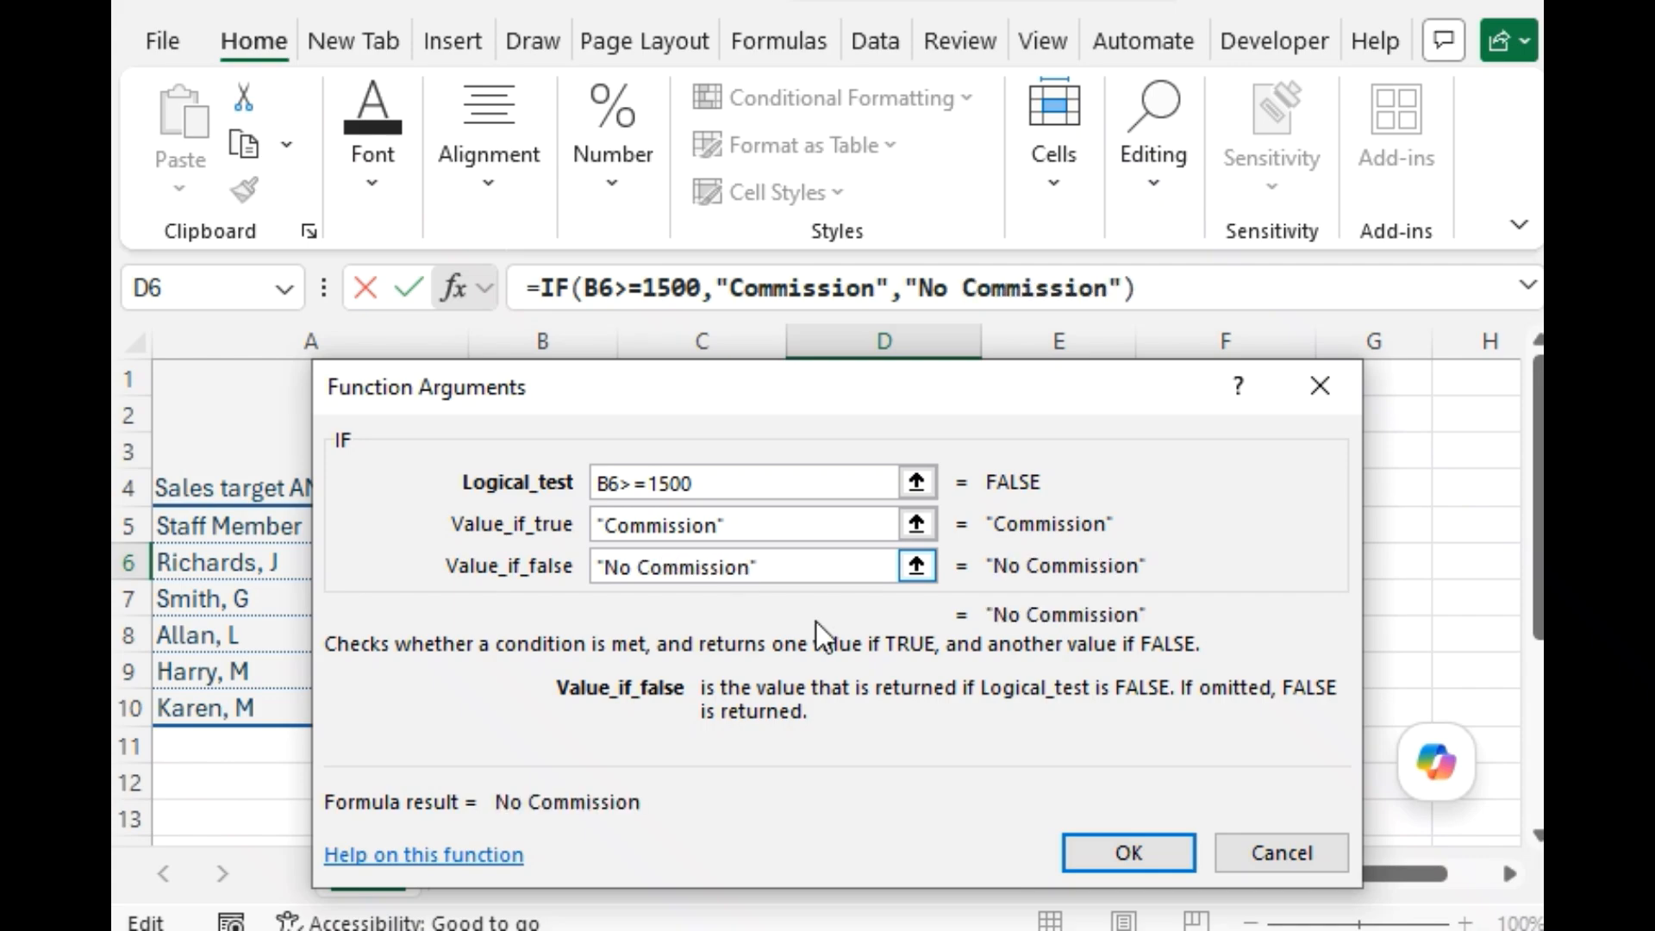
pyautogui.click(1093, 842)
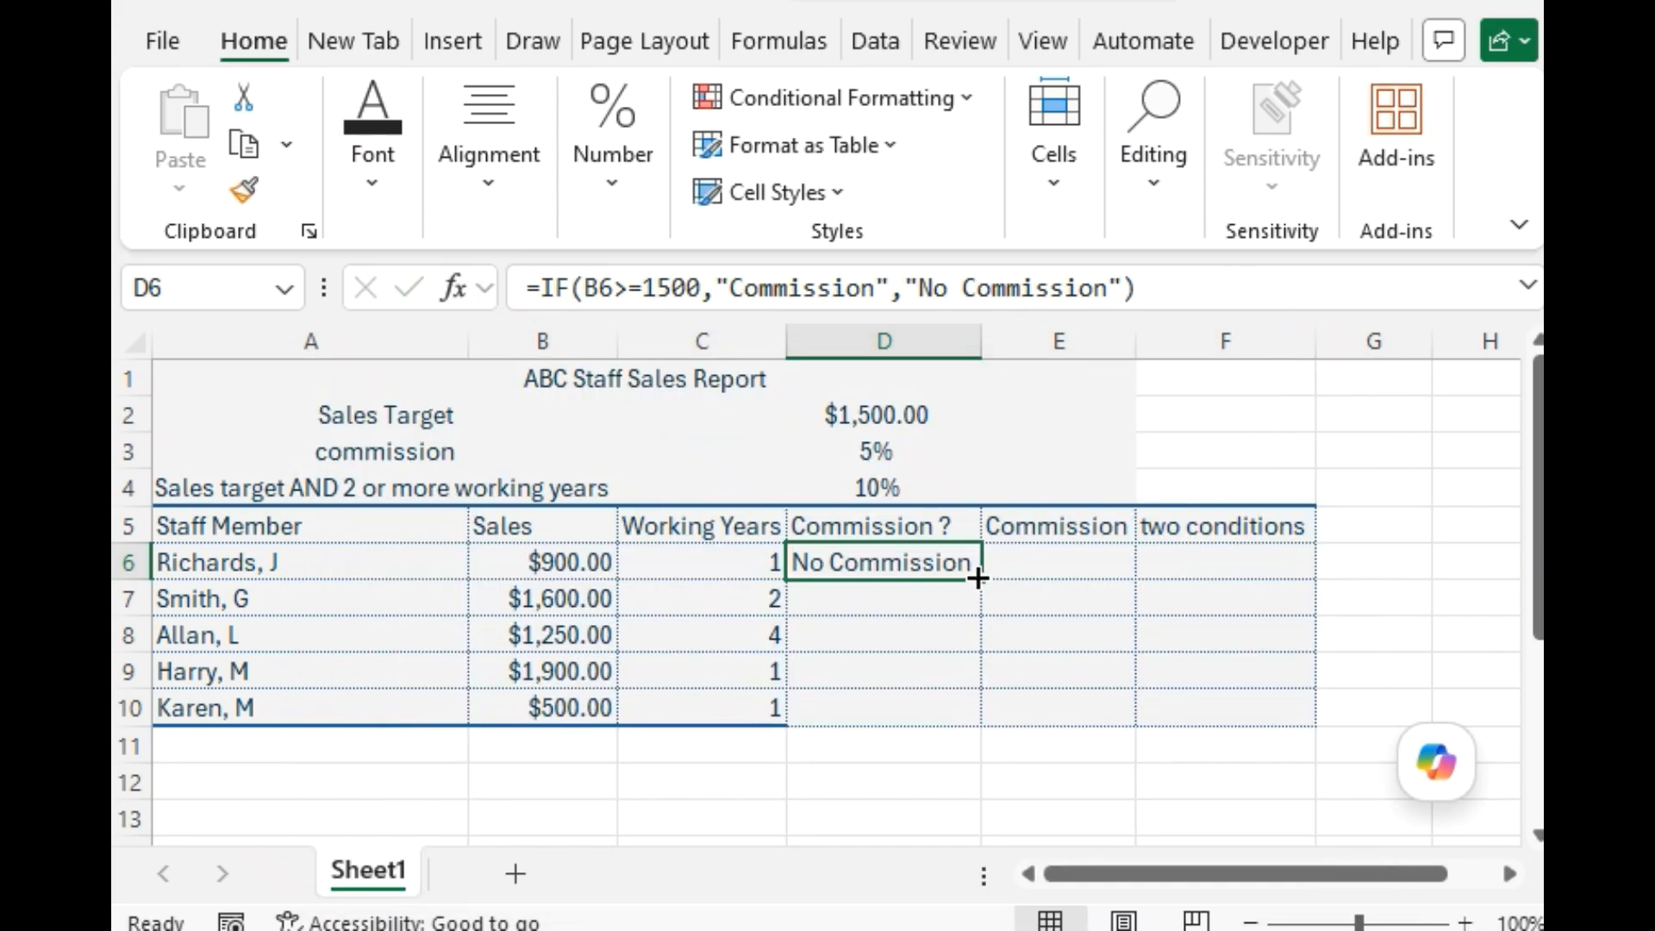
pyautogui.moveTo(977, 577); pyautogui.dragTo(964, 712)
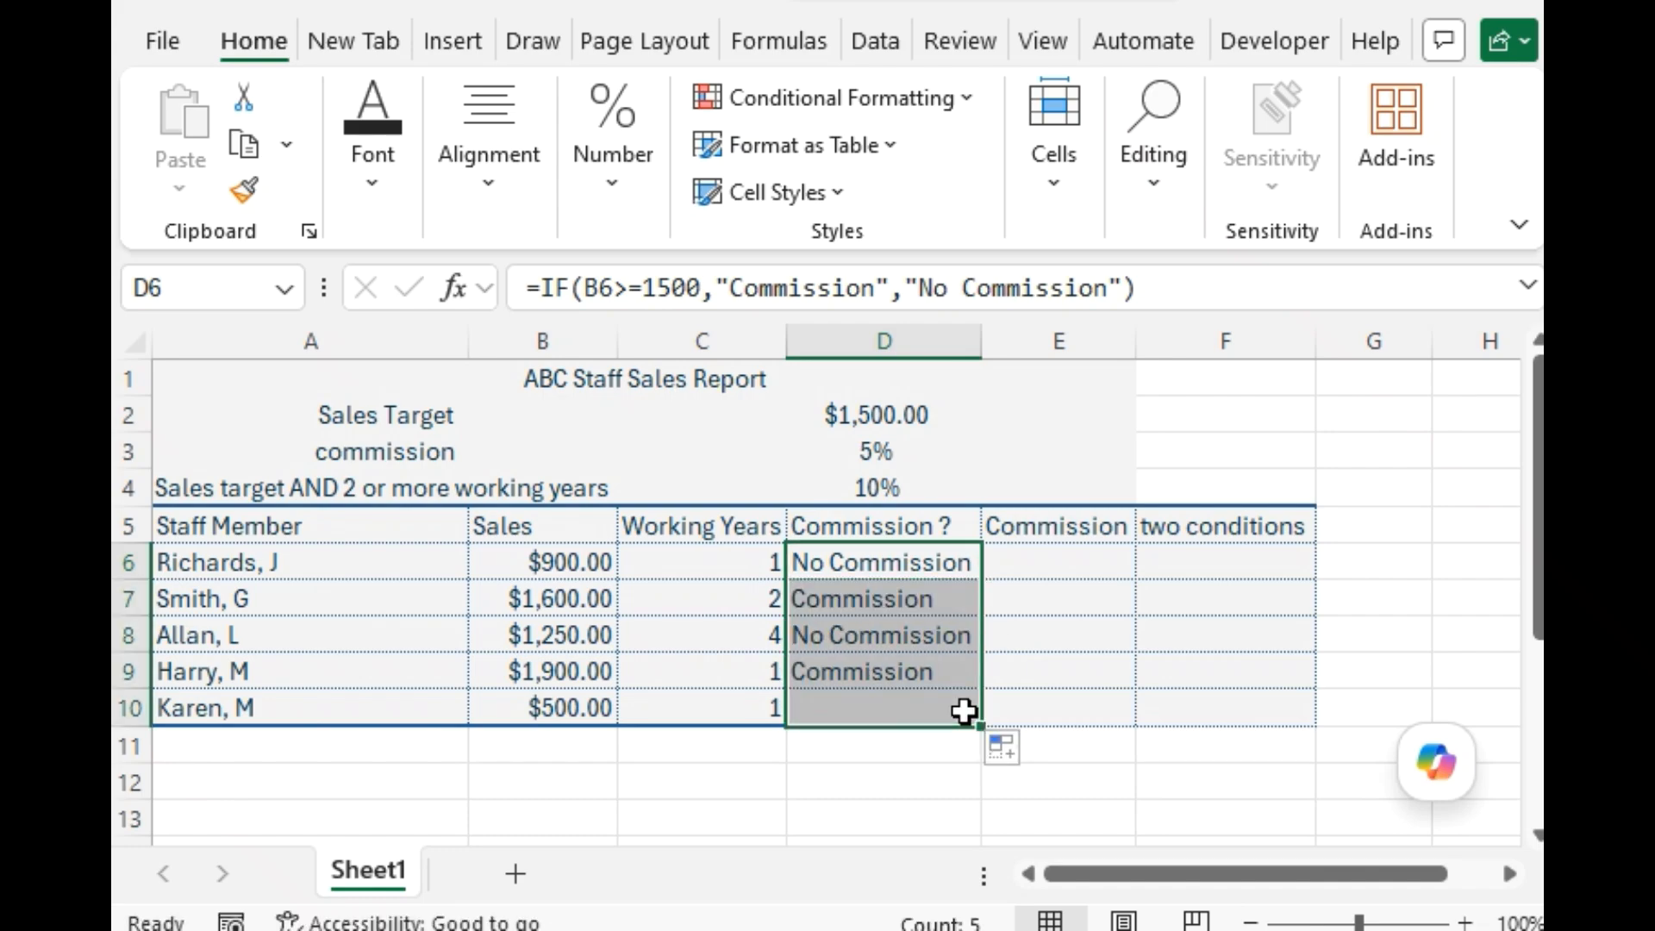
# Insert the logical IF function into cell E6 of the Commission column, keeping row 6 in view.
pyautogui.click(1021, 562)
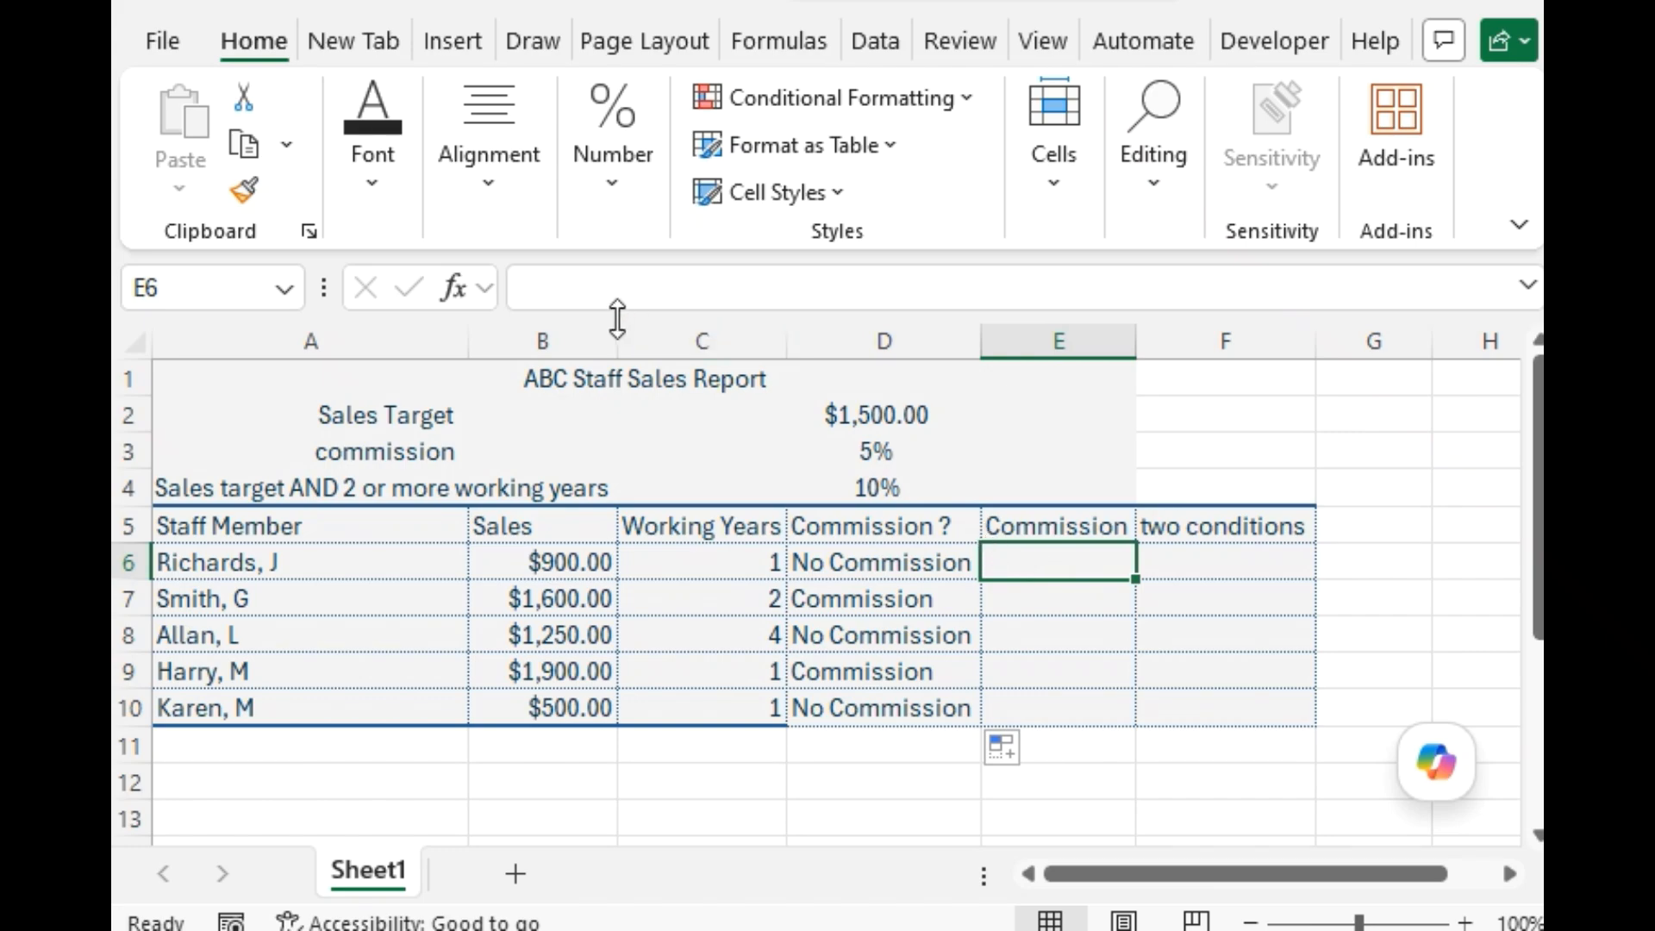
pyautogui.click(448, 285)
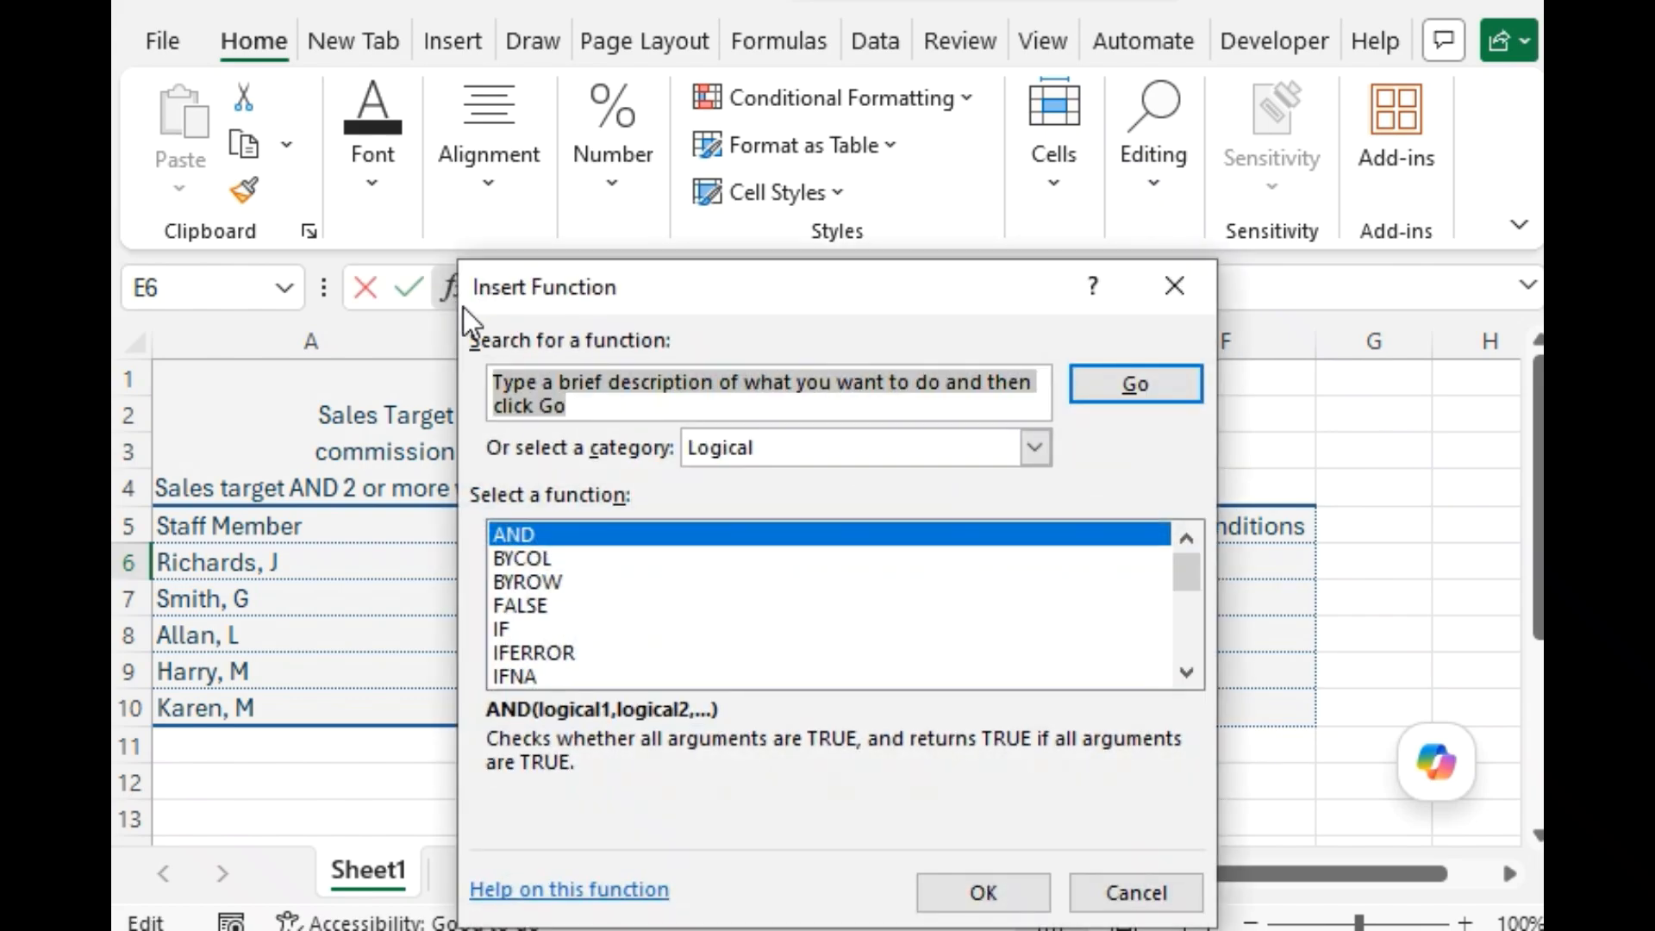
pyautogui.click(542, 630)
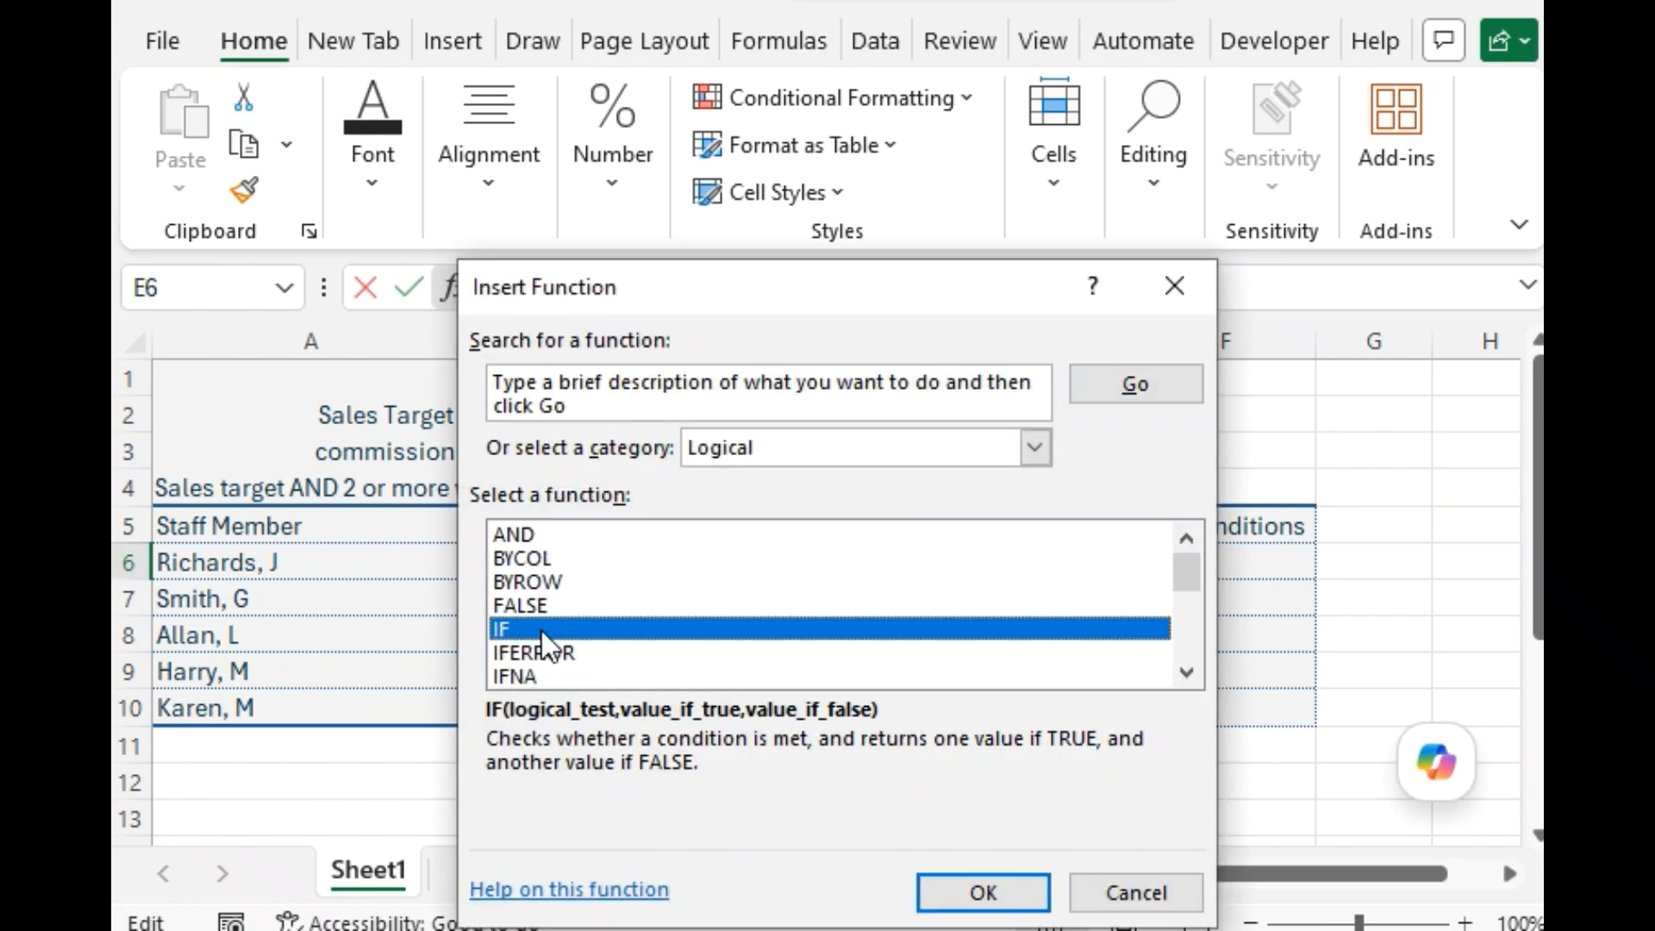
pyautogui.click(948, 893)
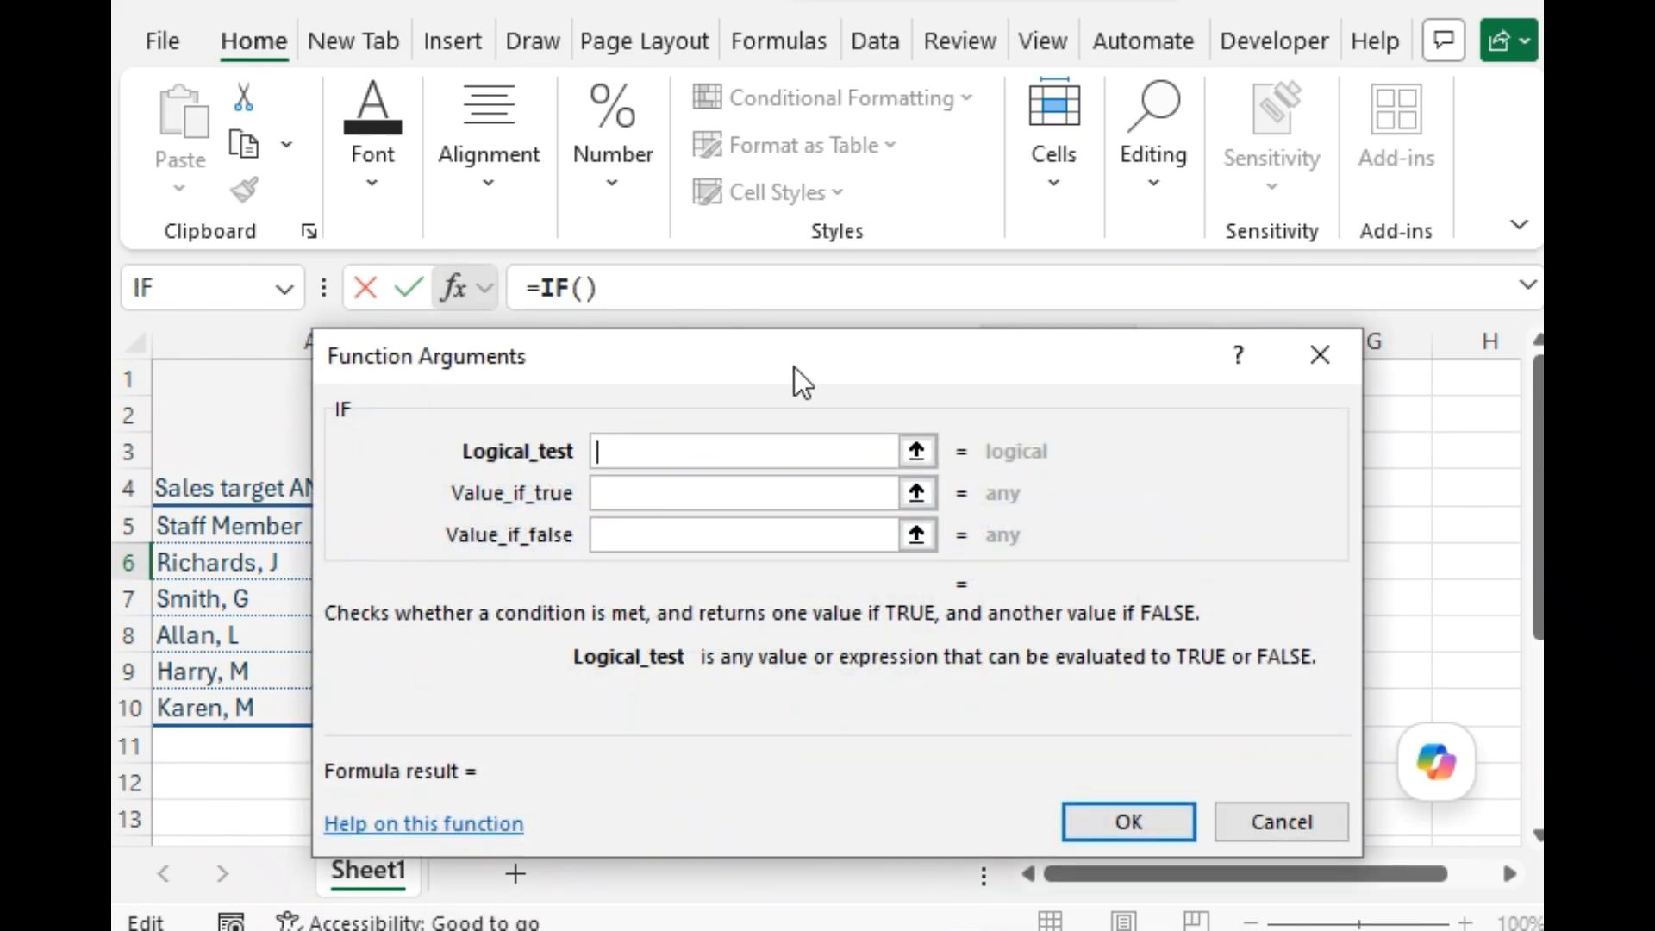
pyautogui.moveTo(794, 367); pyautogui.dragTo(774, 640)
# Set the IF function's logical test in E6 to B6>=1500.
pyautogui.click(592, 562)
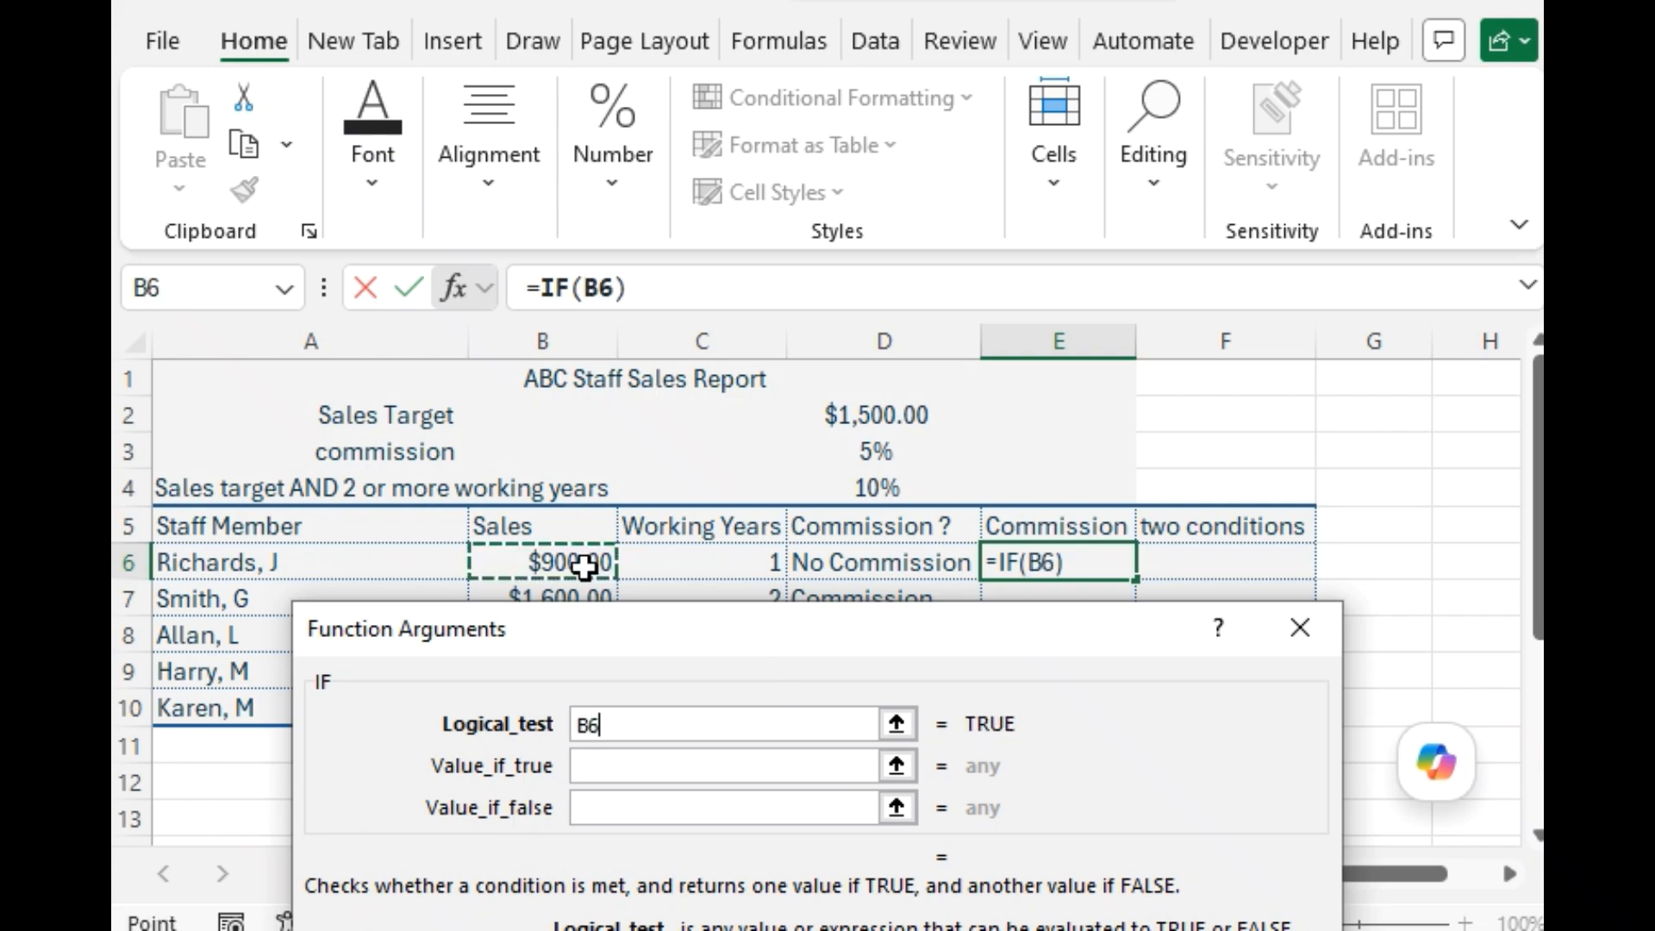
pyautogui.click(638, 725)
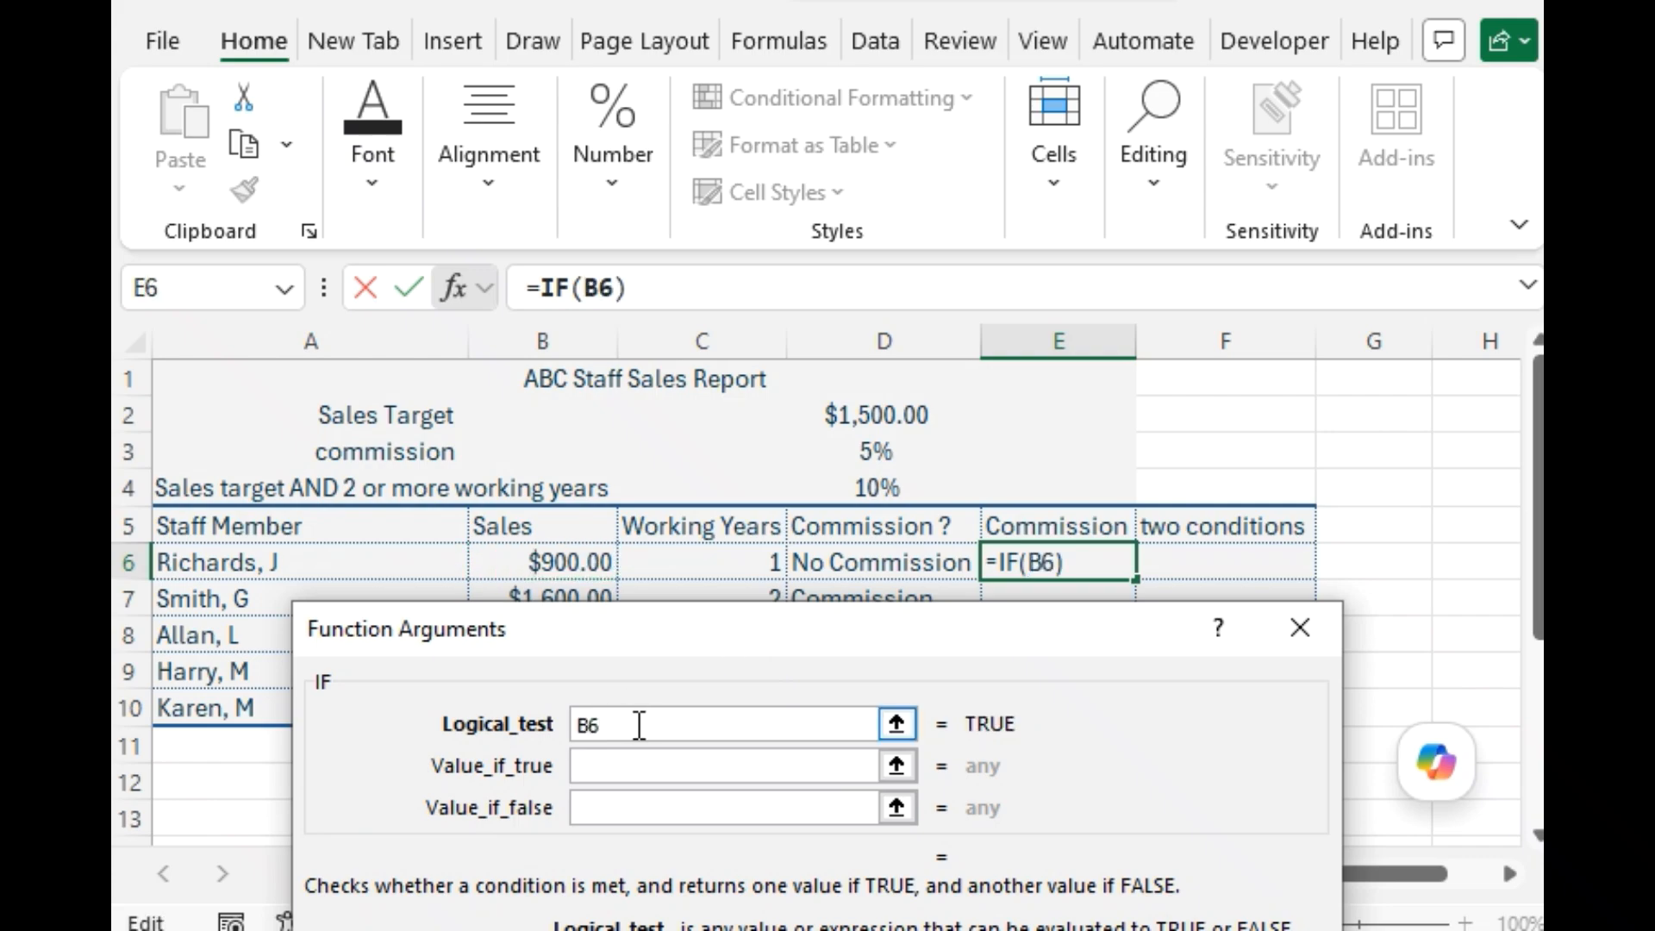
pyautogui.write('>')
pyautogui.press('BackSpace')
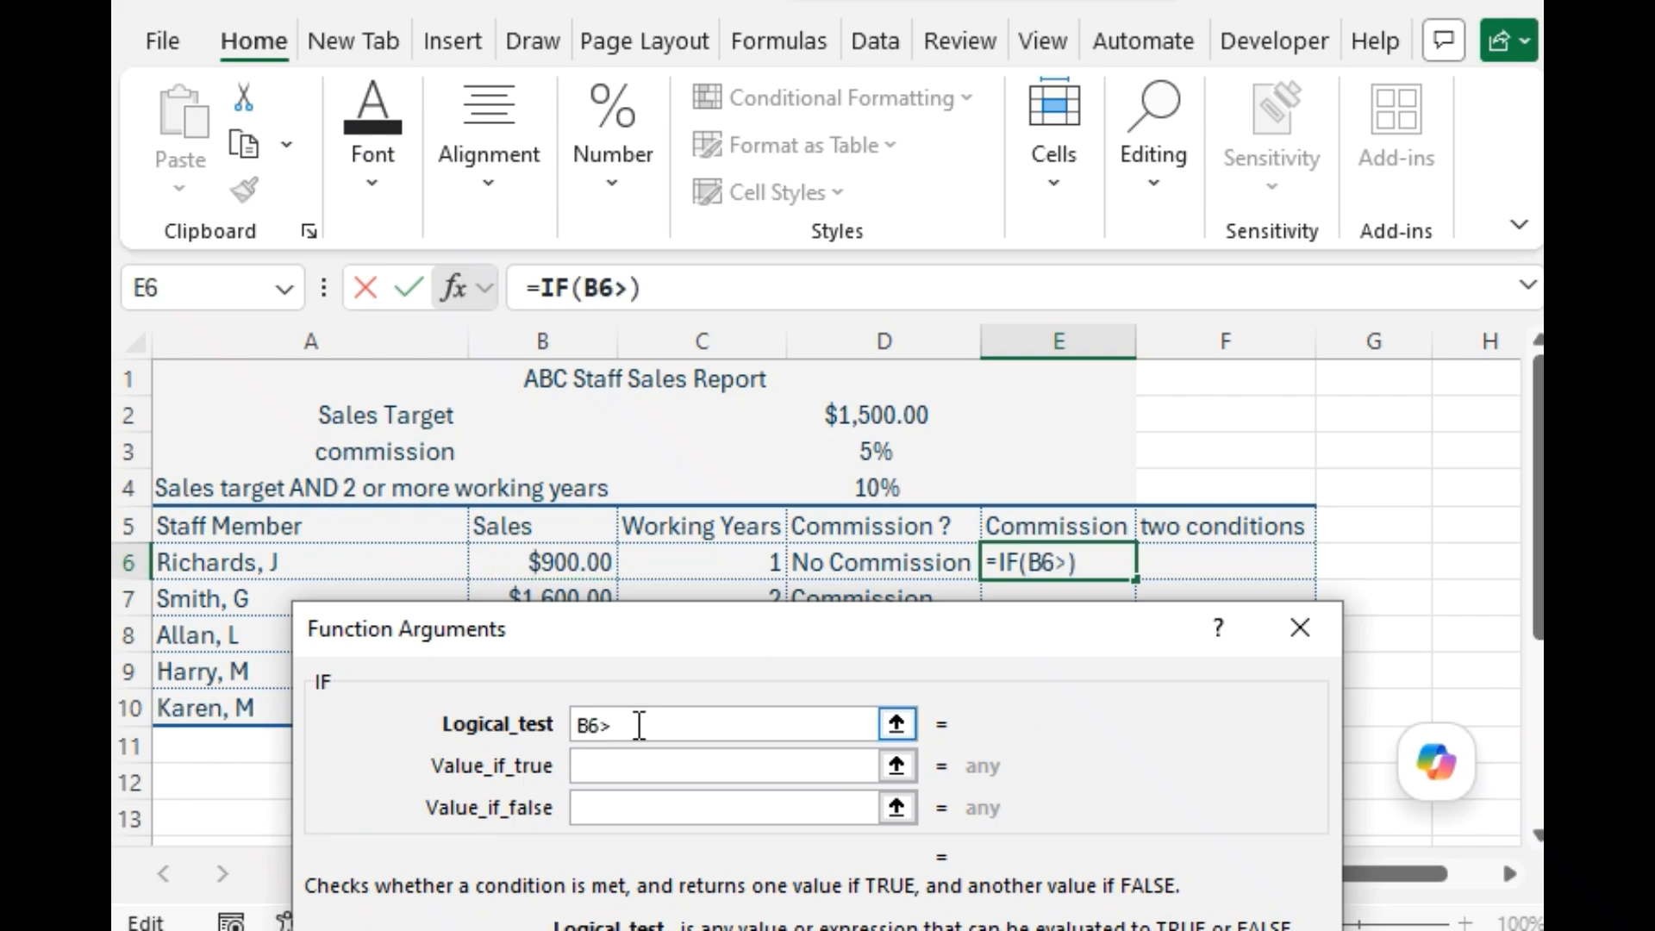
pyautogui.write('=')
pyautogui.press('BackSpace')
pyautogui.write('1')
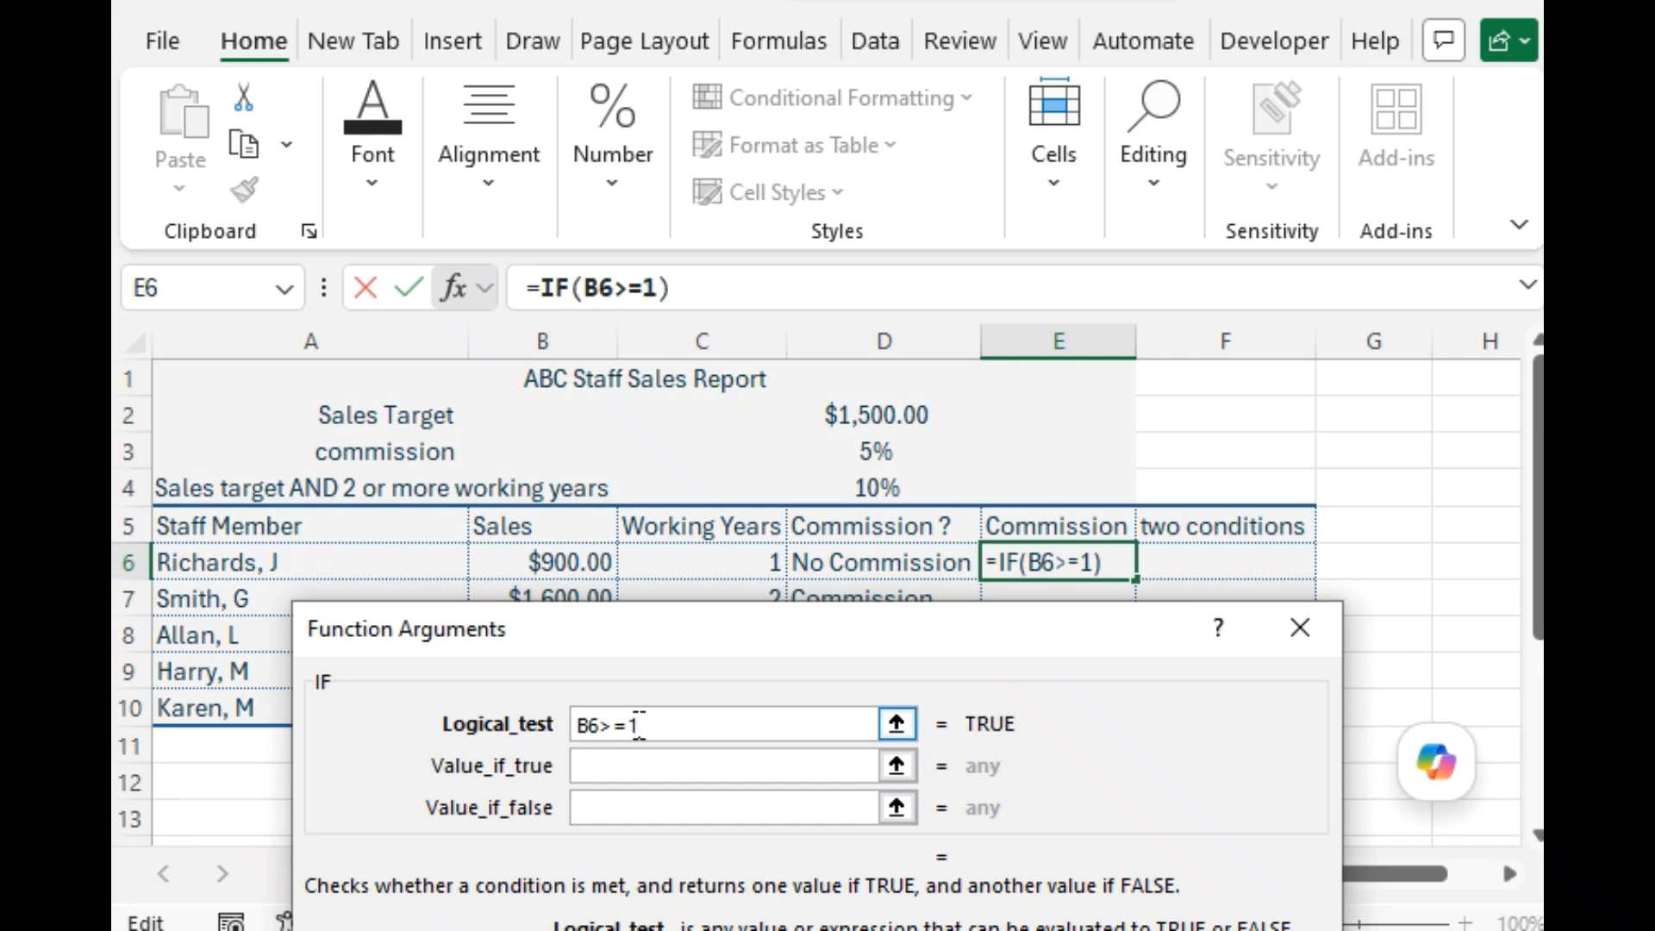
pyautogui.write('500')
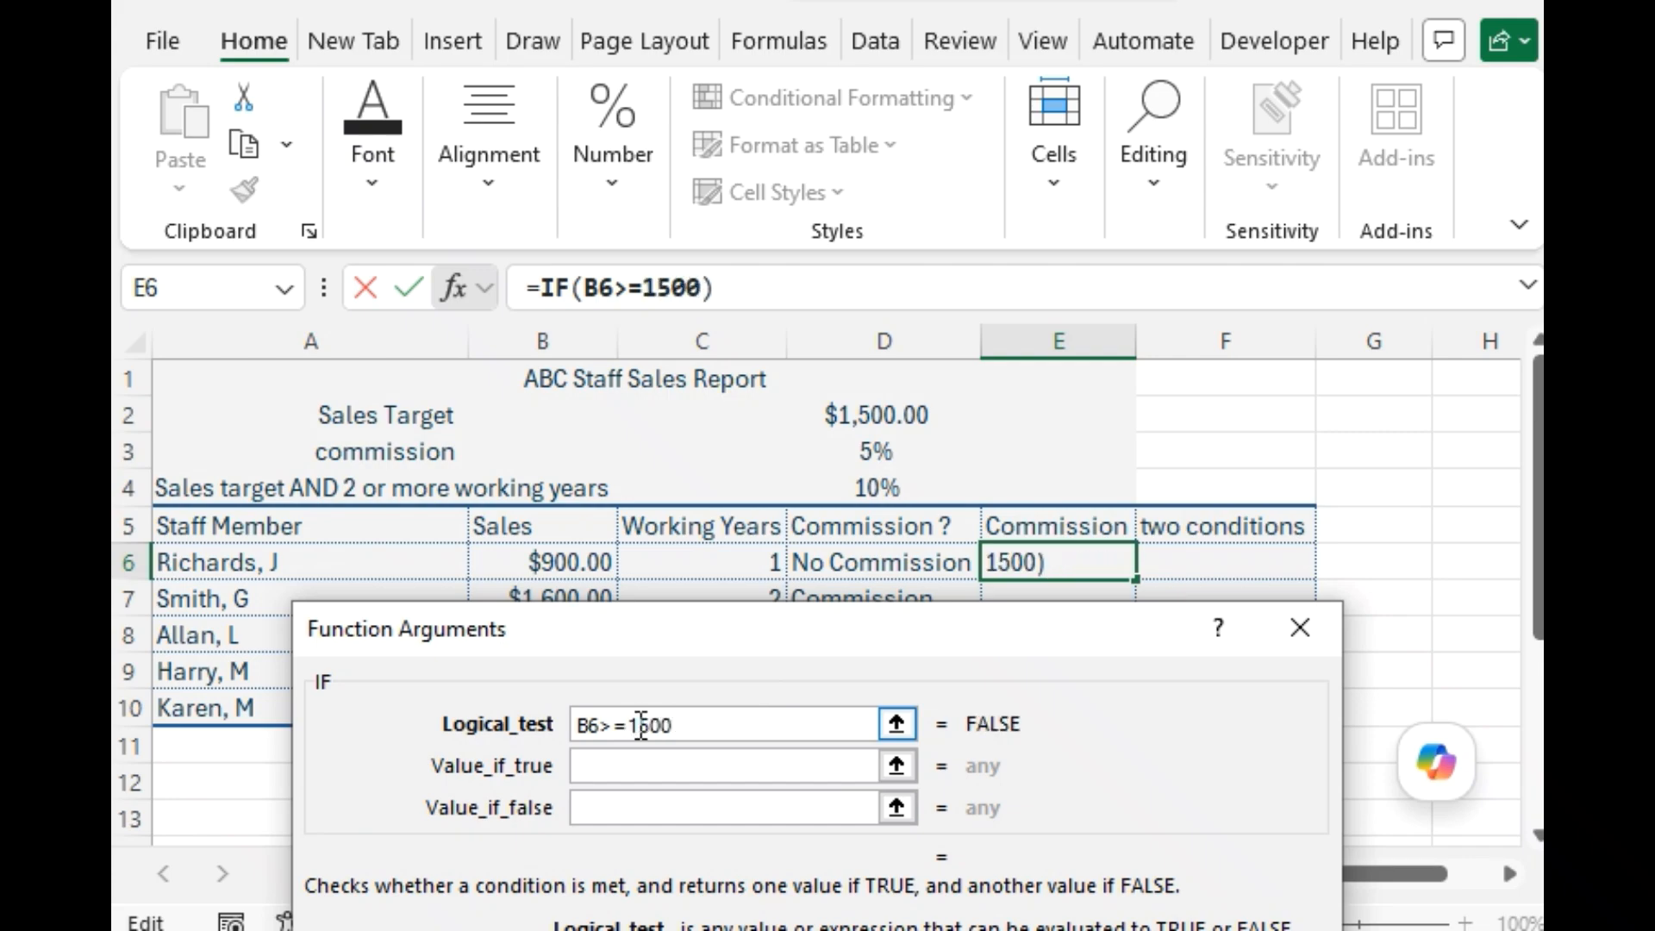
# Set the E6 IF function's value if true to B6*5%.
pyautogui.click(659, 773)
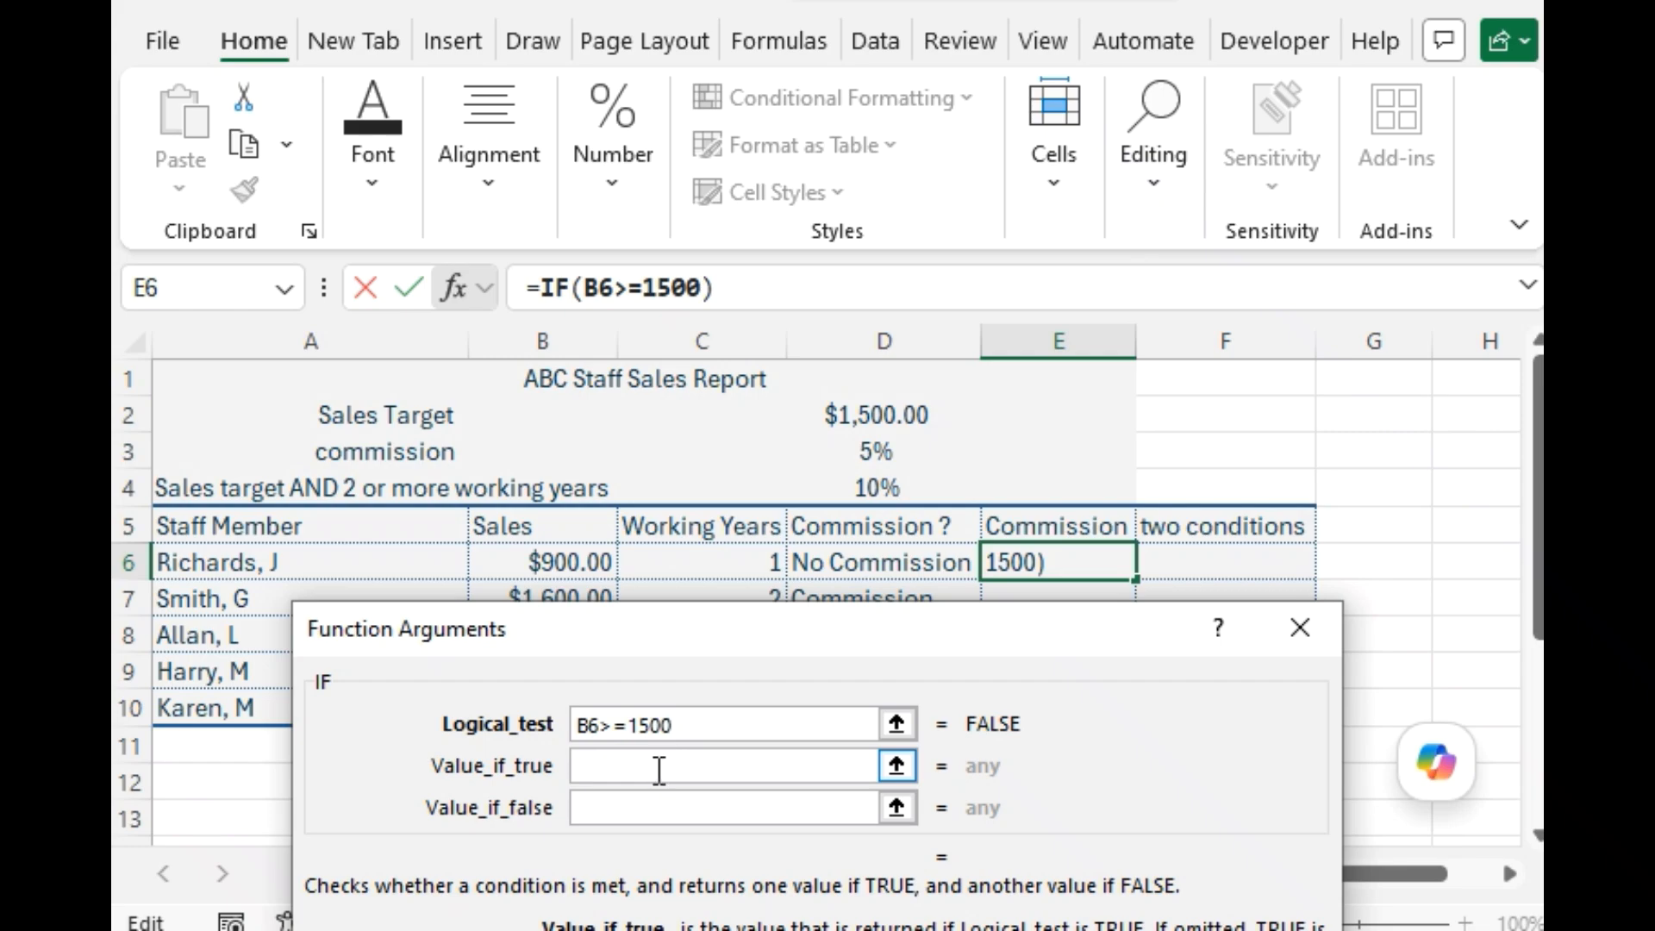
pyautogui.click(568, 561)
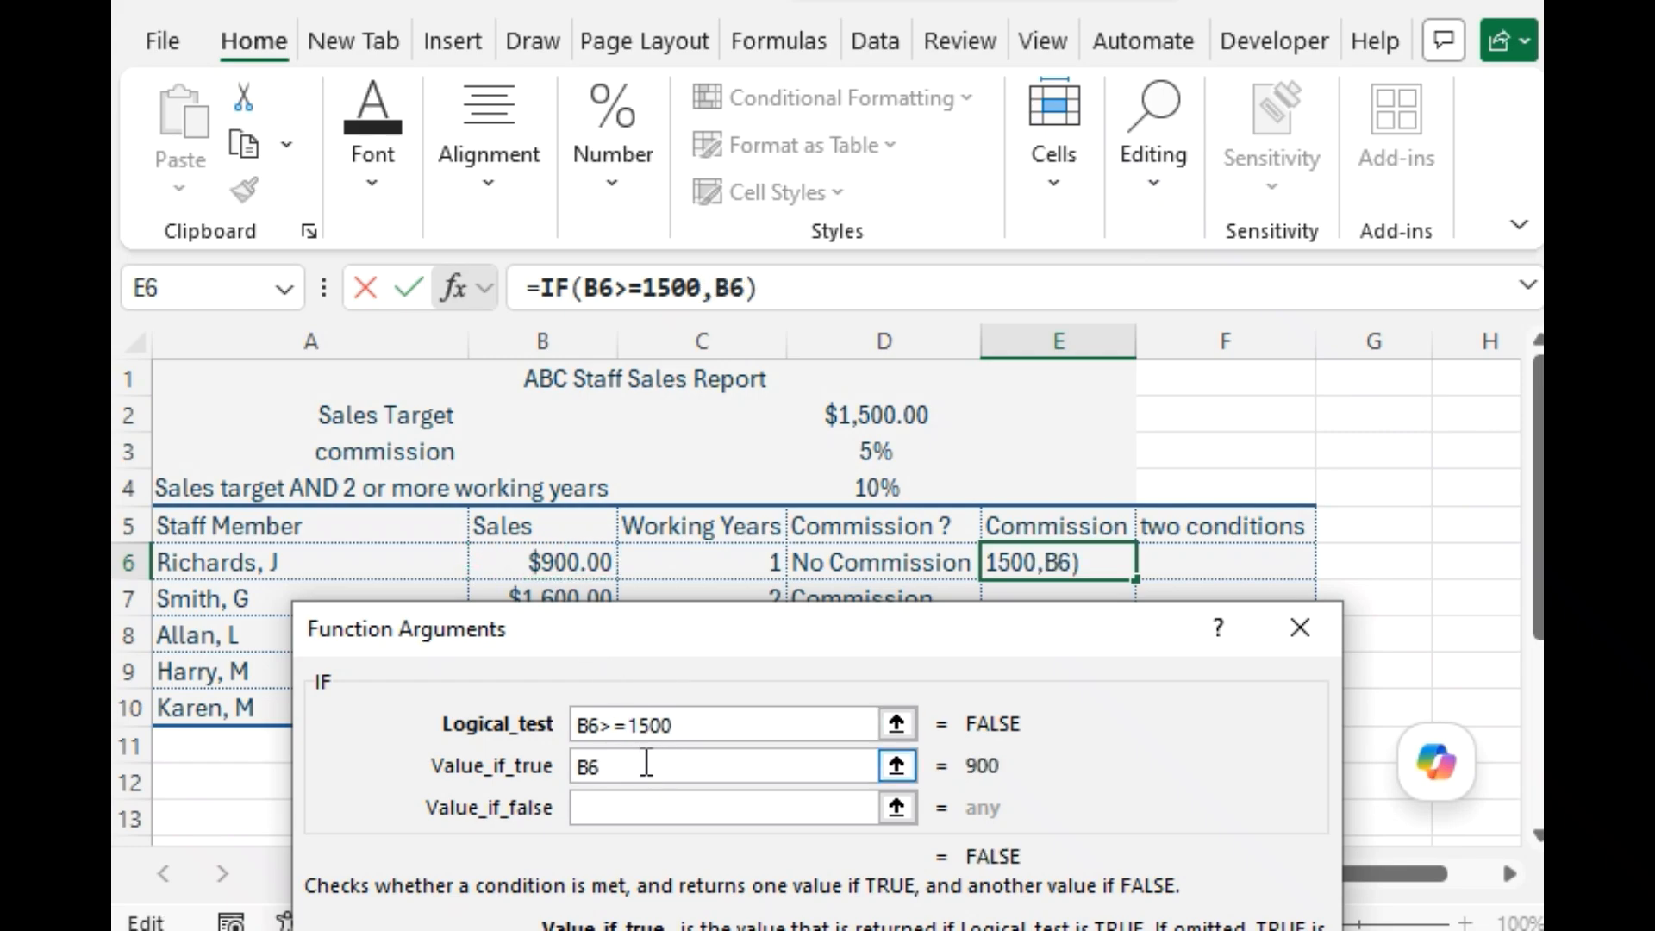
pyautogui.write('*5')
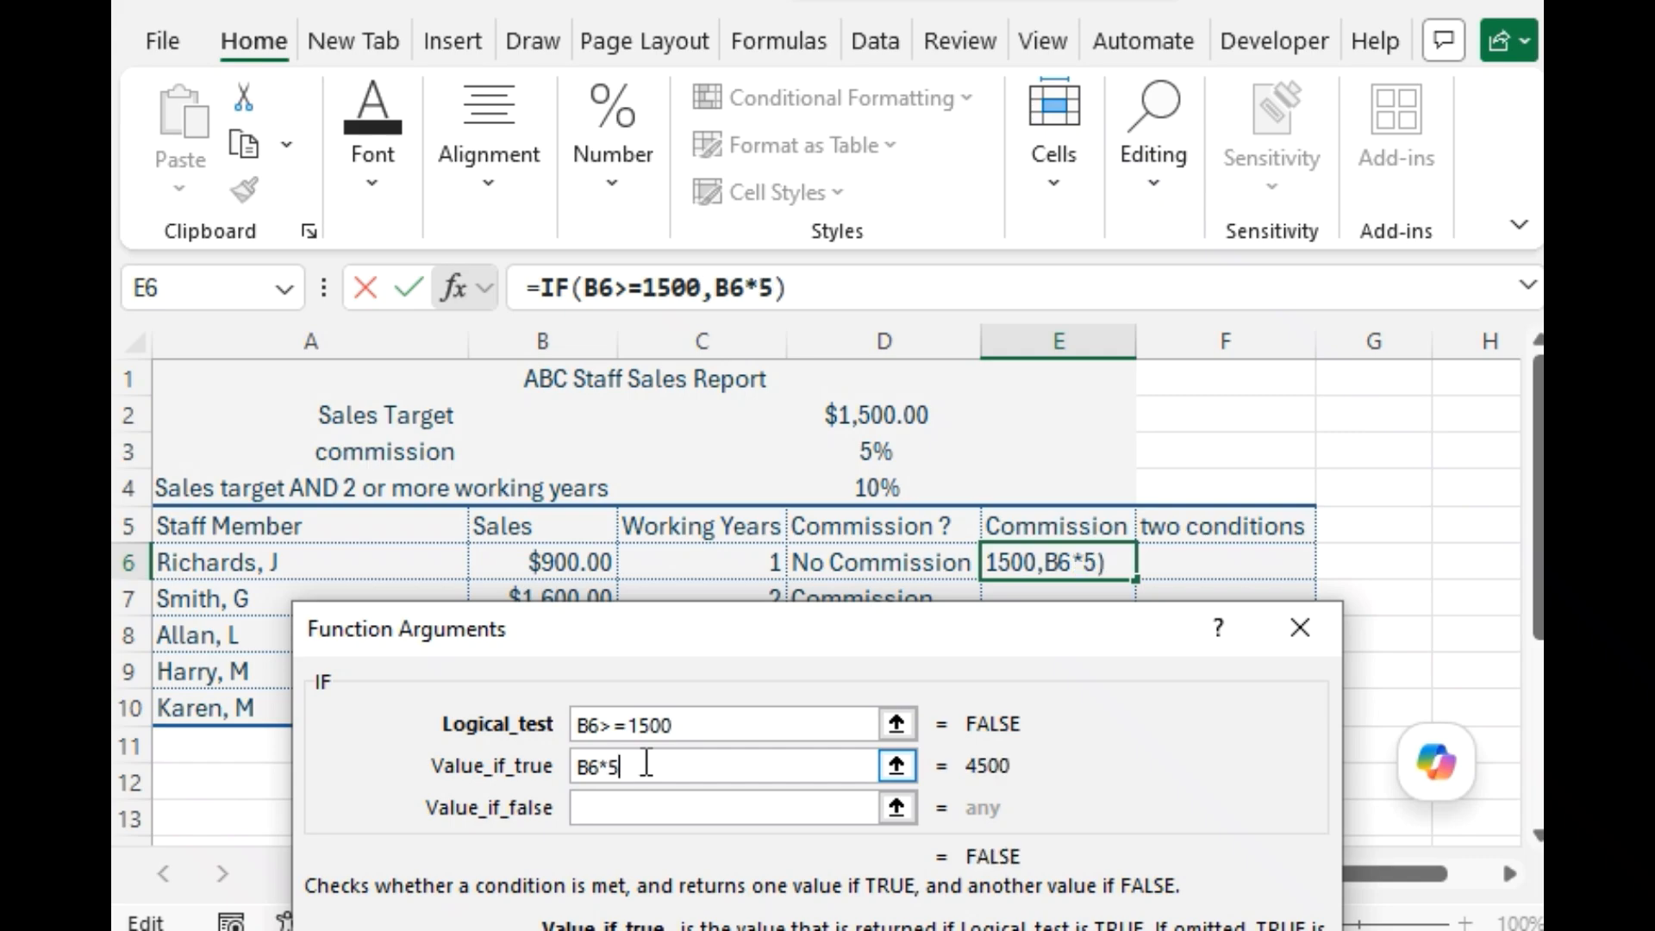
pyautogui.write('%')
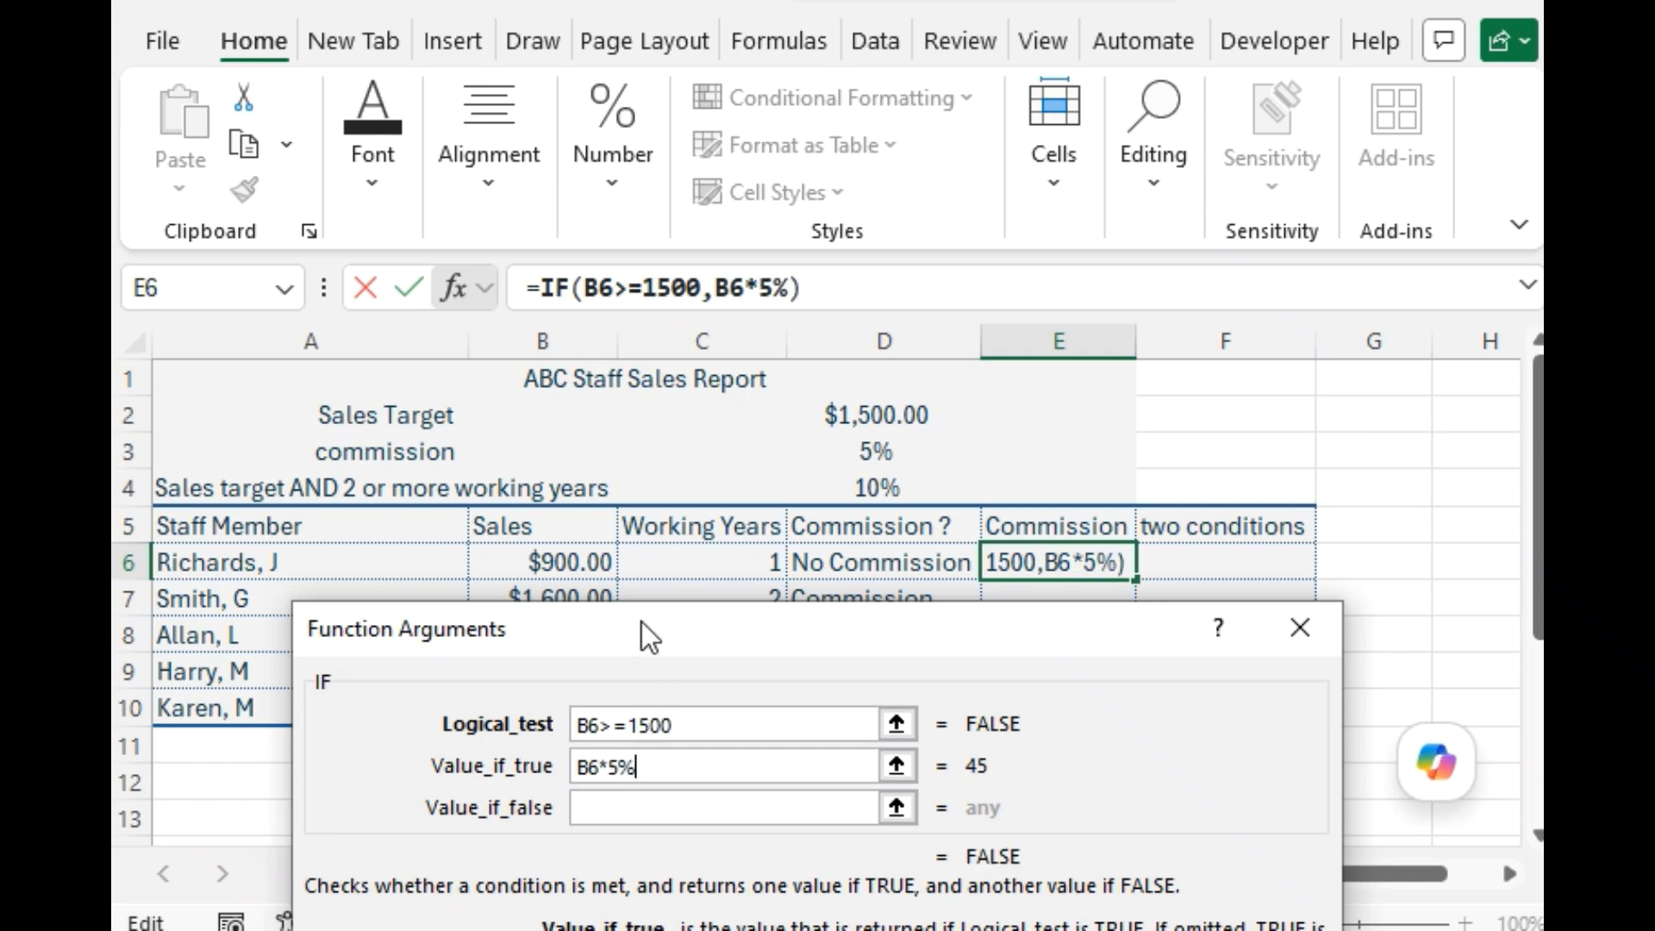
# Set the E6 formula's value if false to 0 and copy the completed formula down through E10.
pyautogui.moveTo(641, 623); pyautogui.dragTo(647, 390)
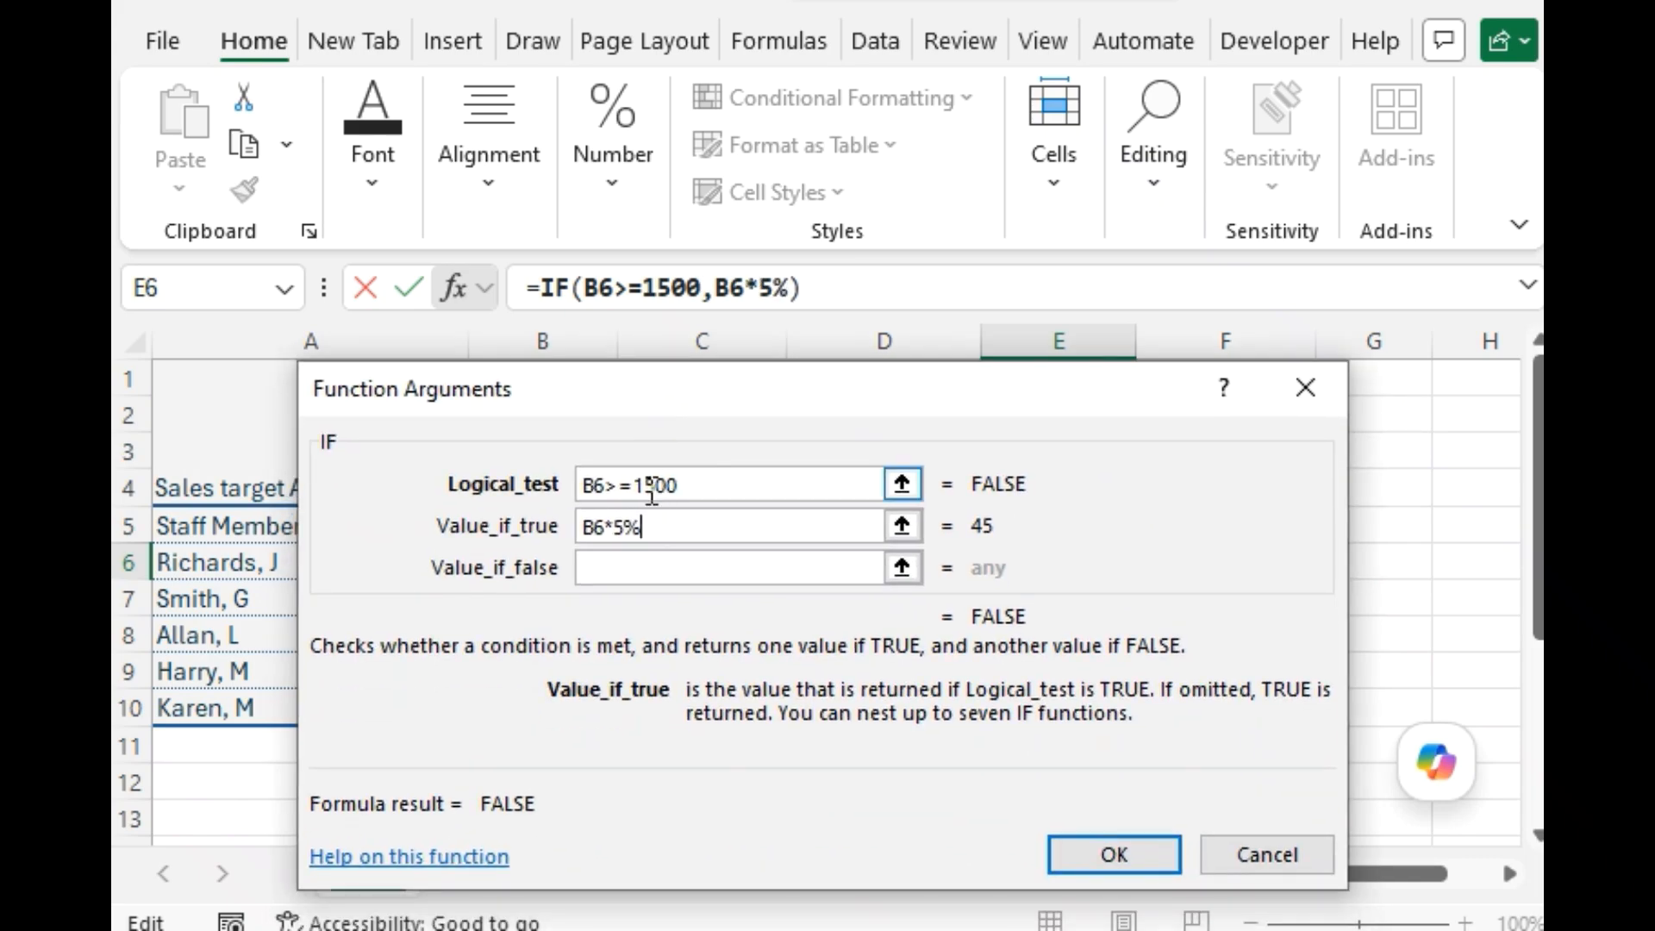
pyautogui.click(654, 566)
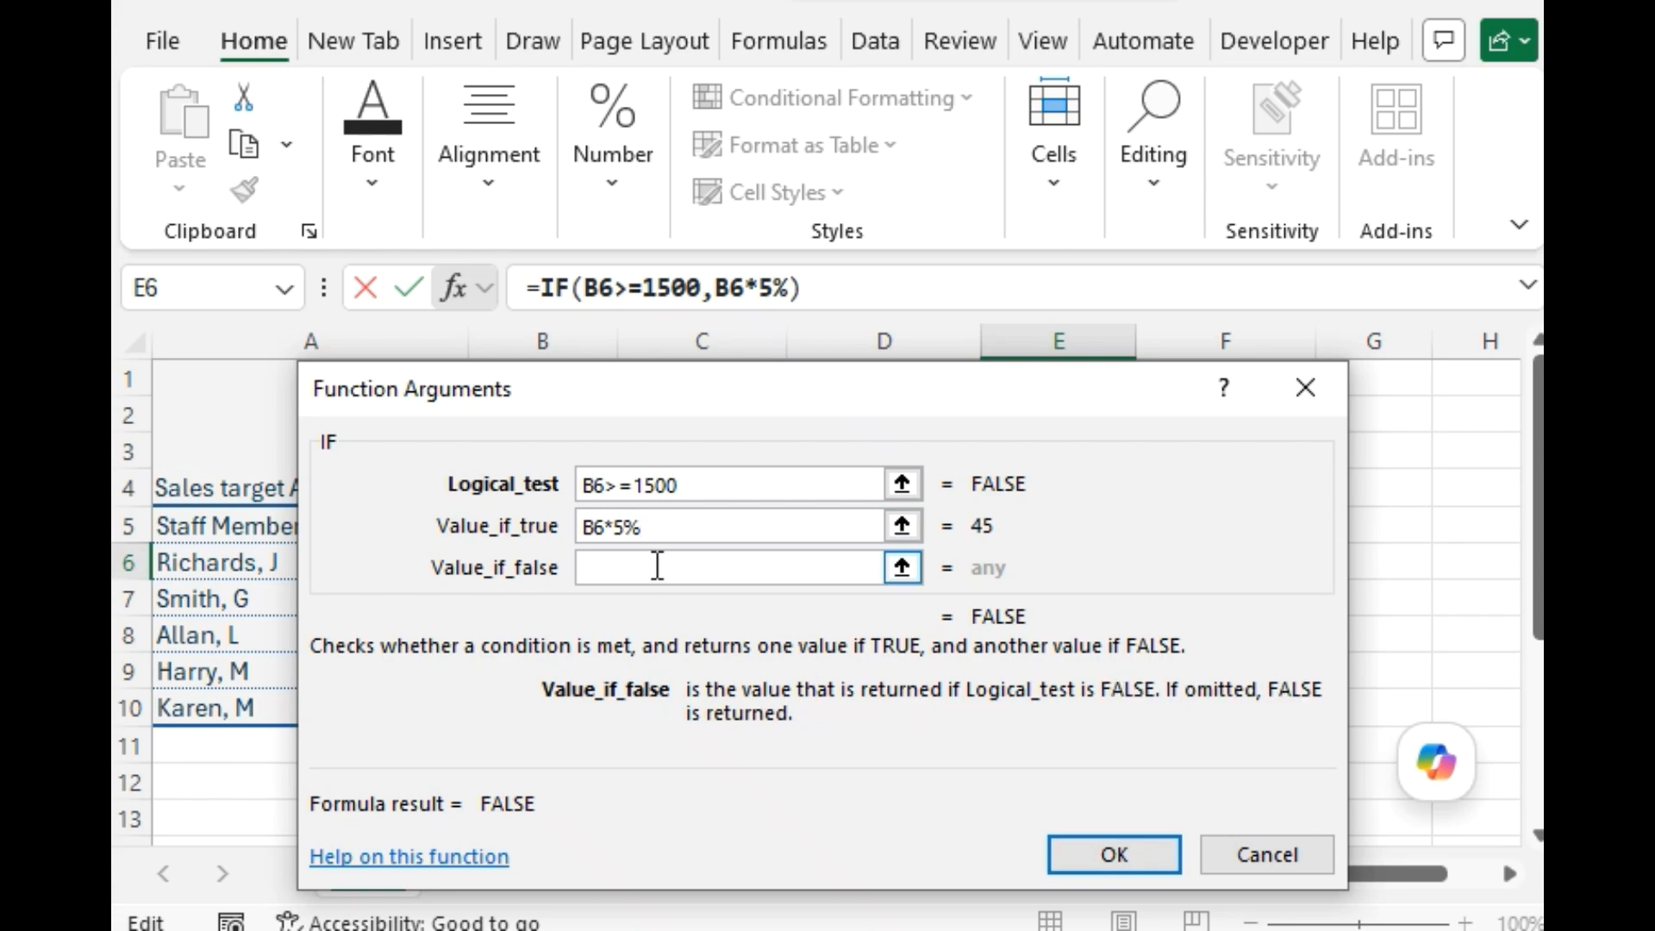
pyautogui.write('0')
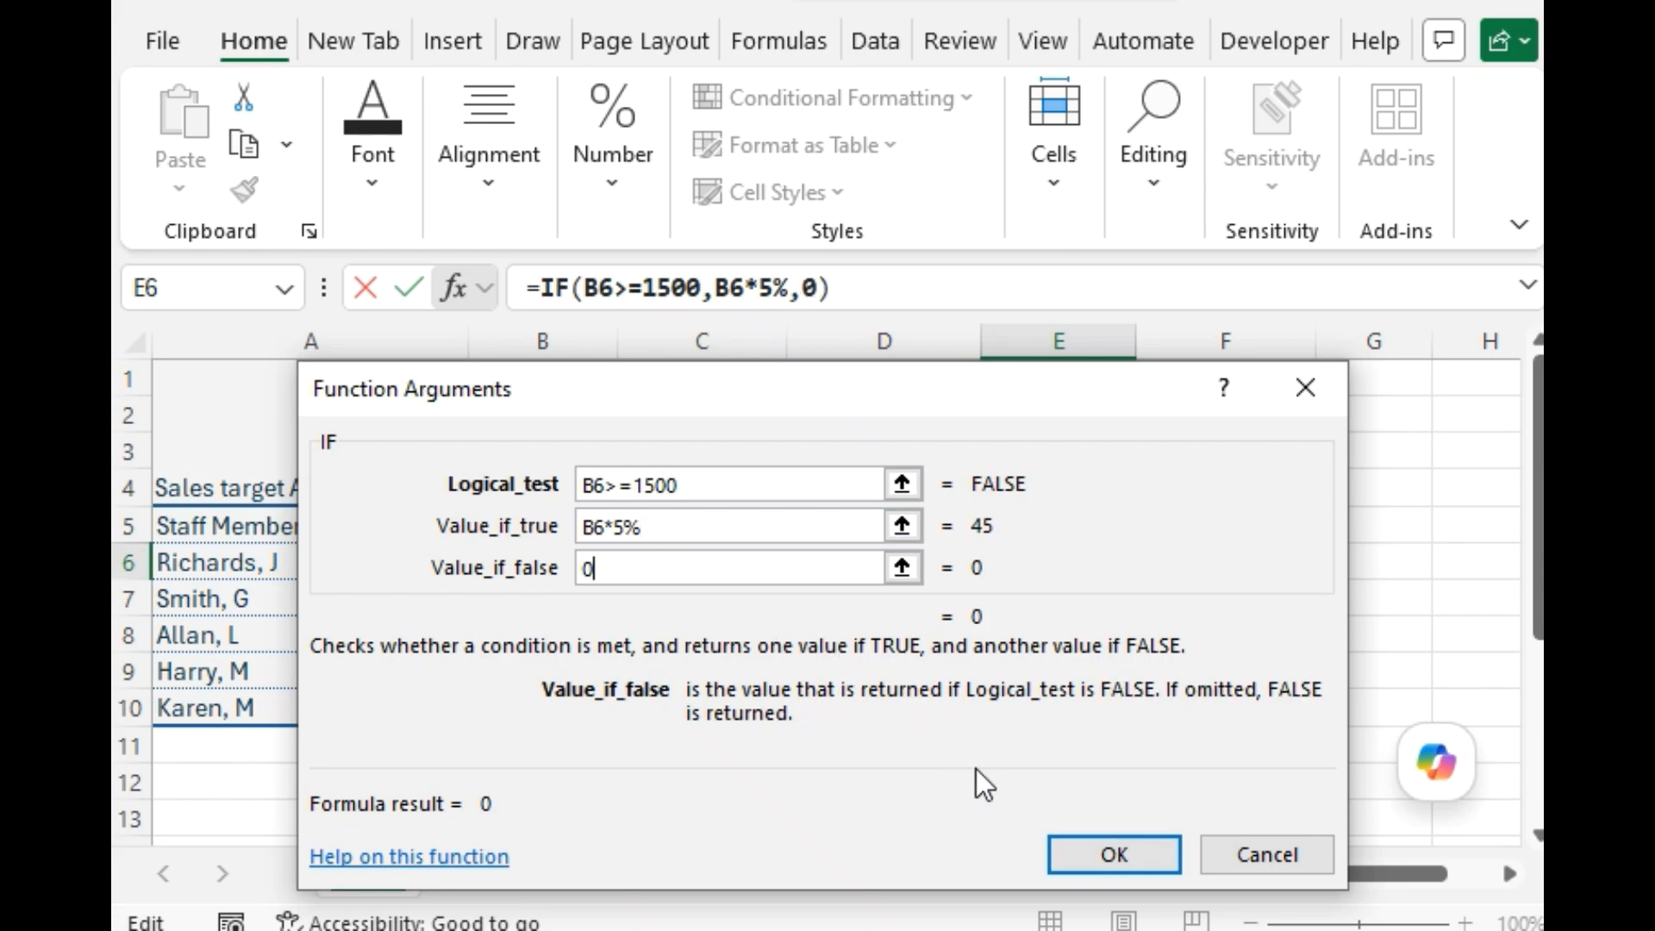
pyautogui.click(1091, 856)
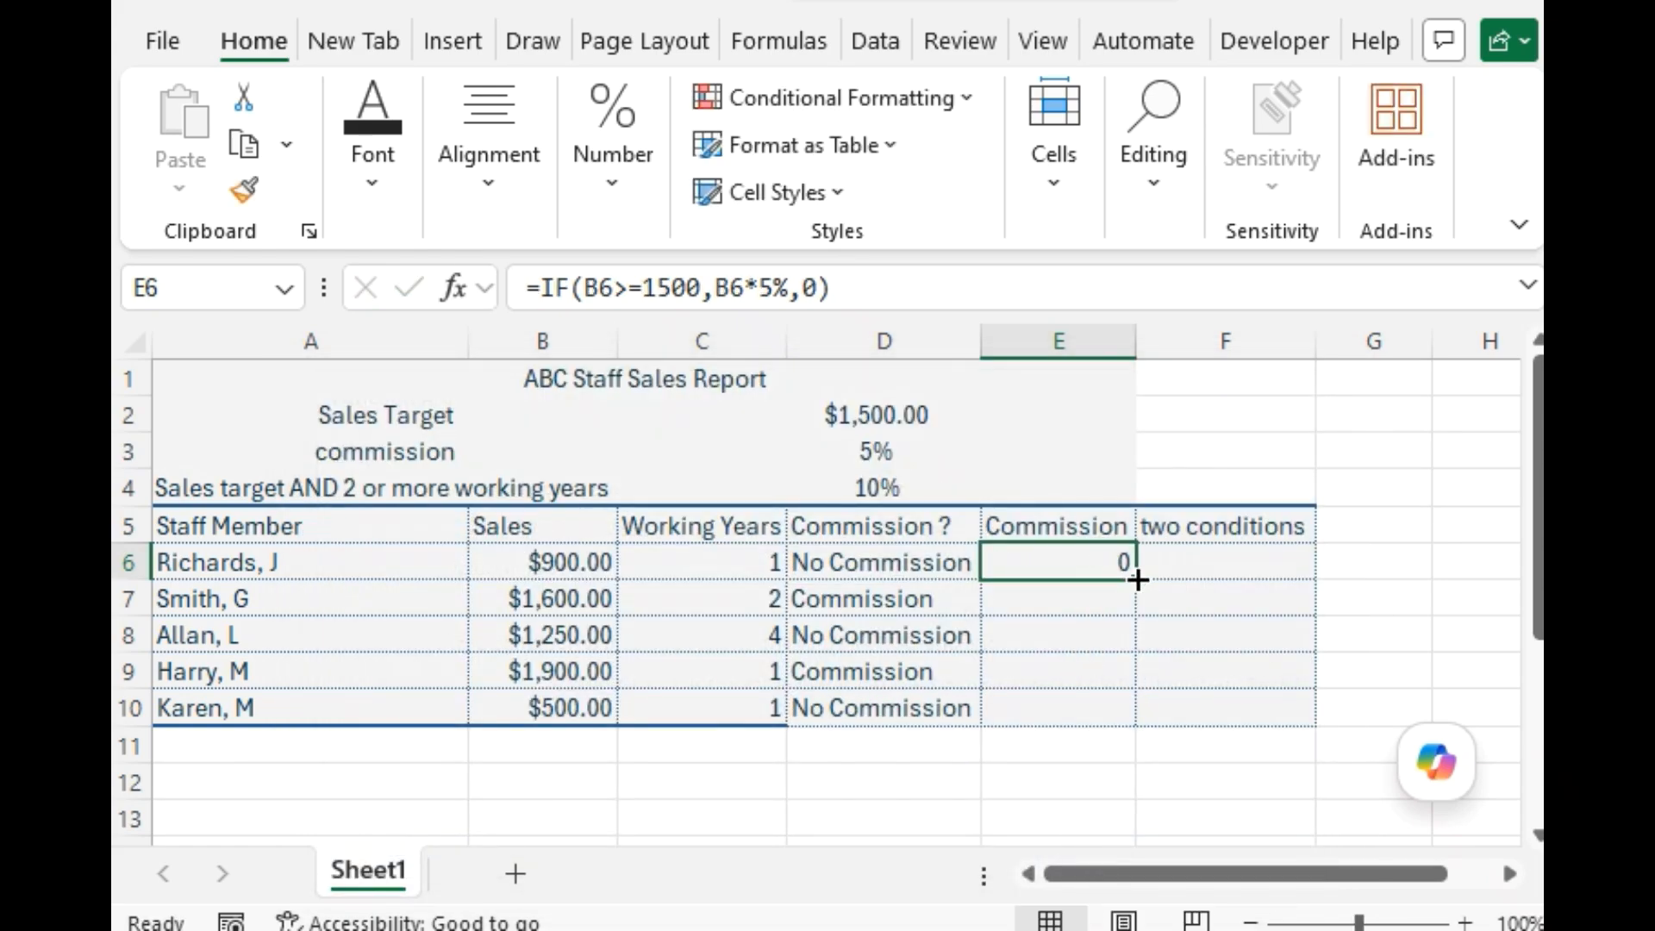
pyautogui.moveTo(1137, 579); pyautogui.dragTo(1121, 714)
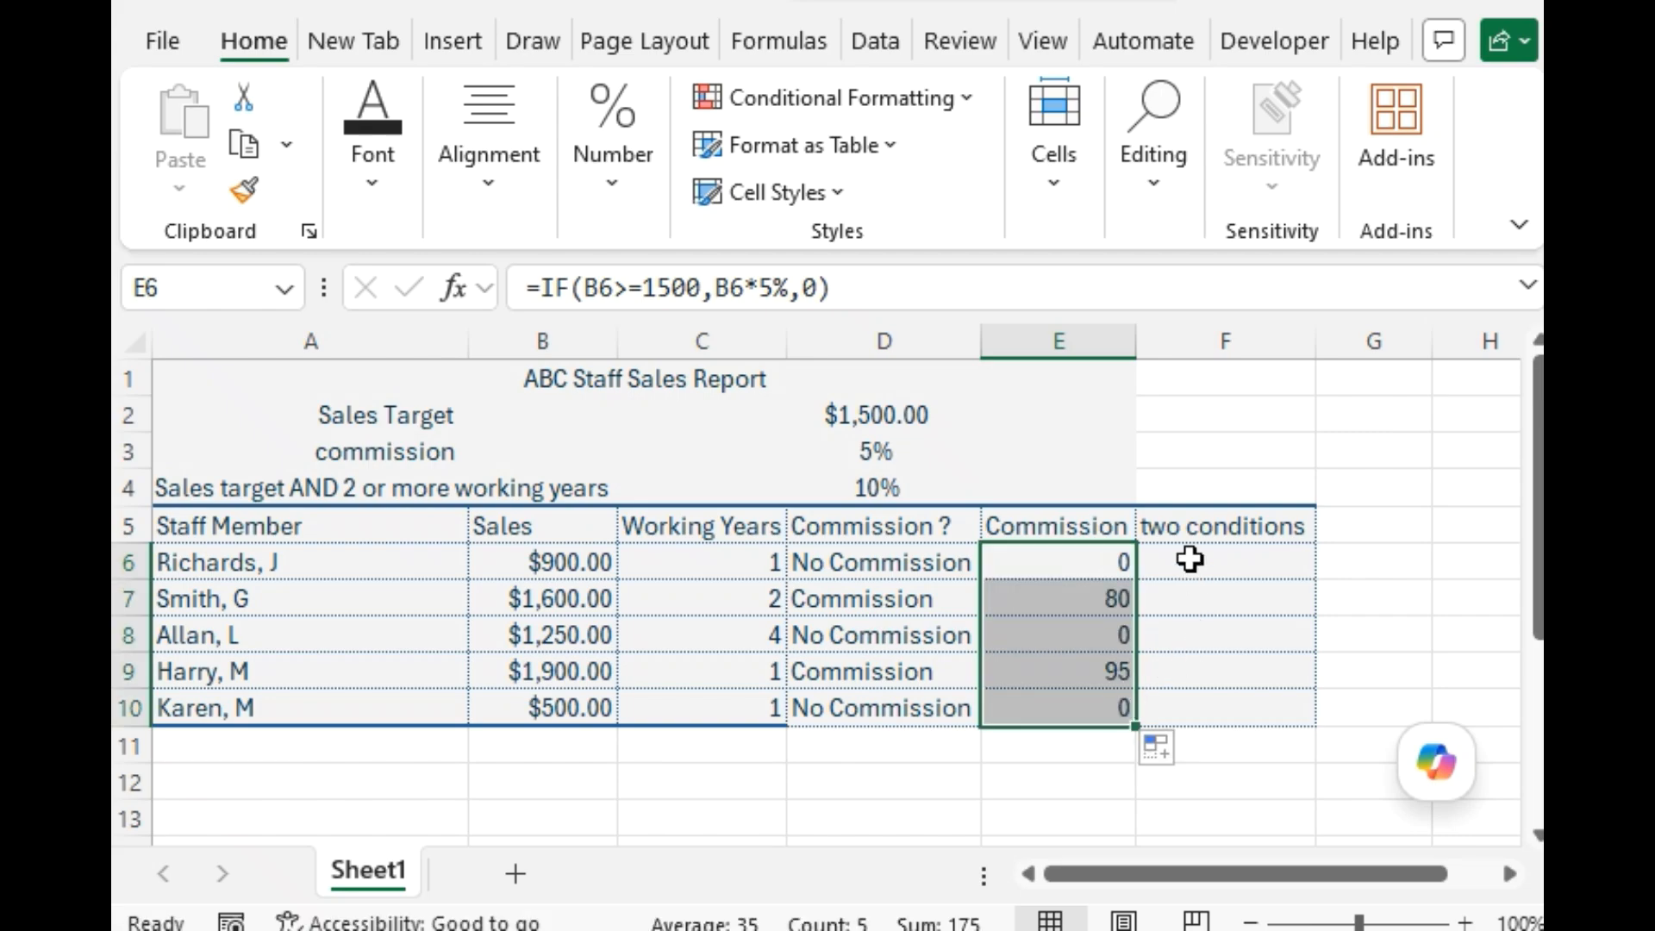
# Insert the logical IF function into cell F6 of the two conditions column, keeping row 6 in view.
pyautogui.click(1186, 558)
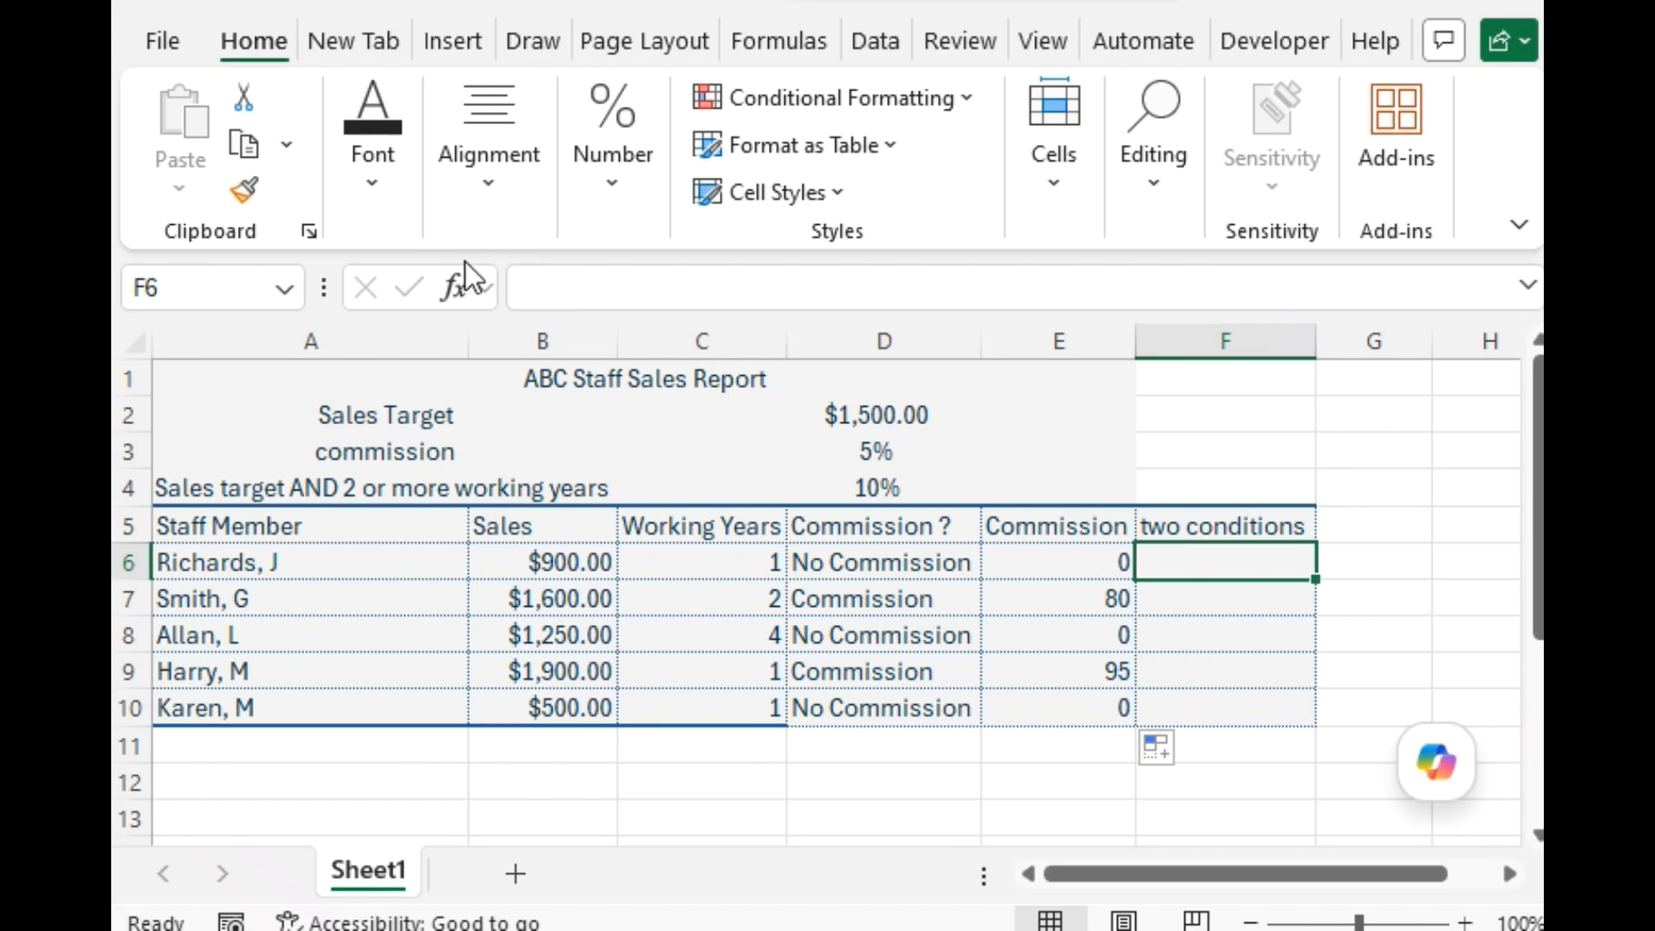
pyautogui.click(459, 287)
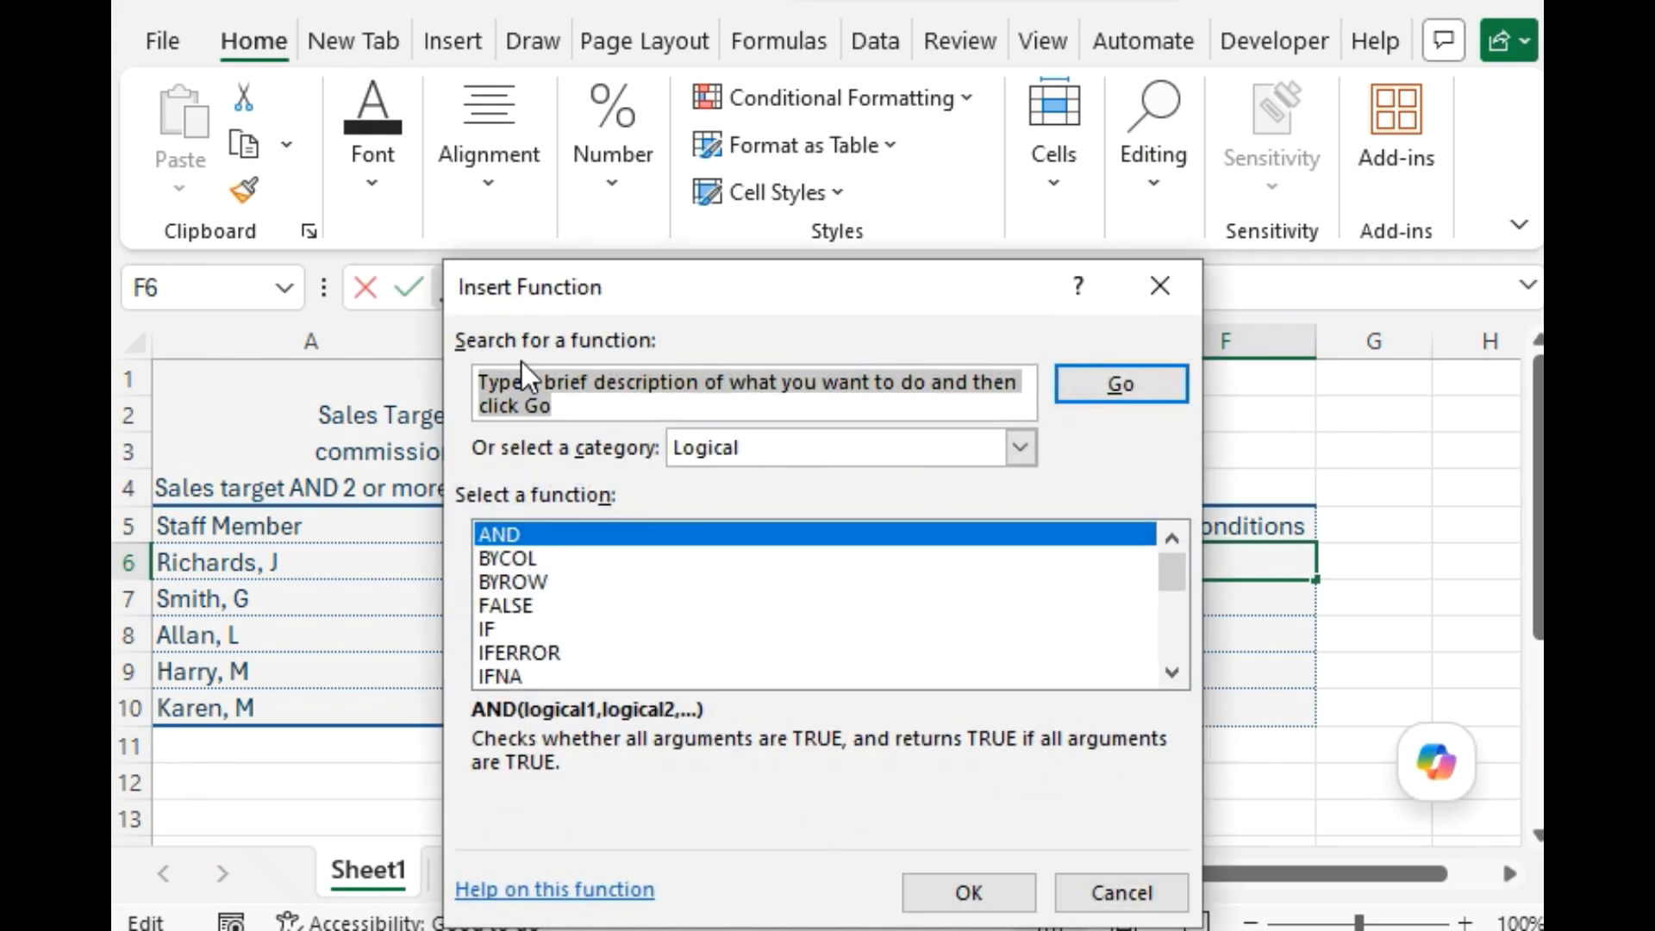
pyautogui.click(531, 632)
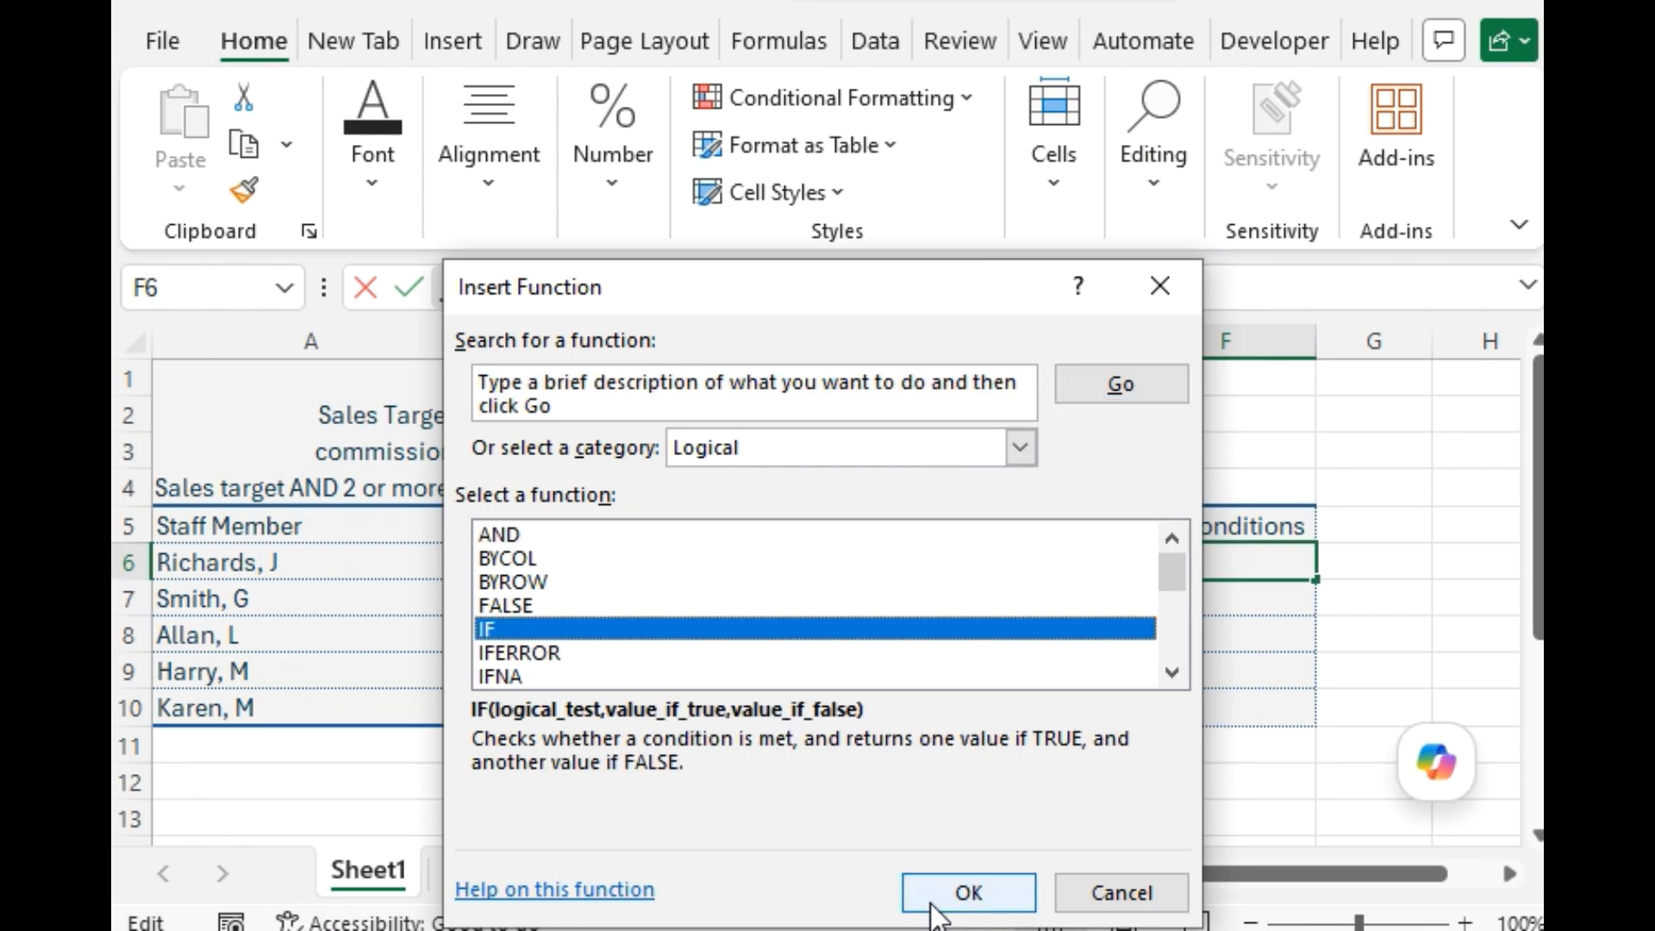
pyautogui.click(935, 894)
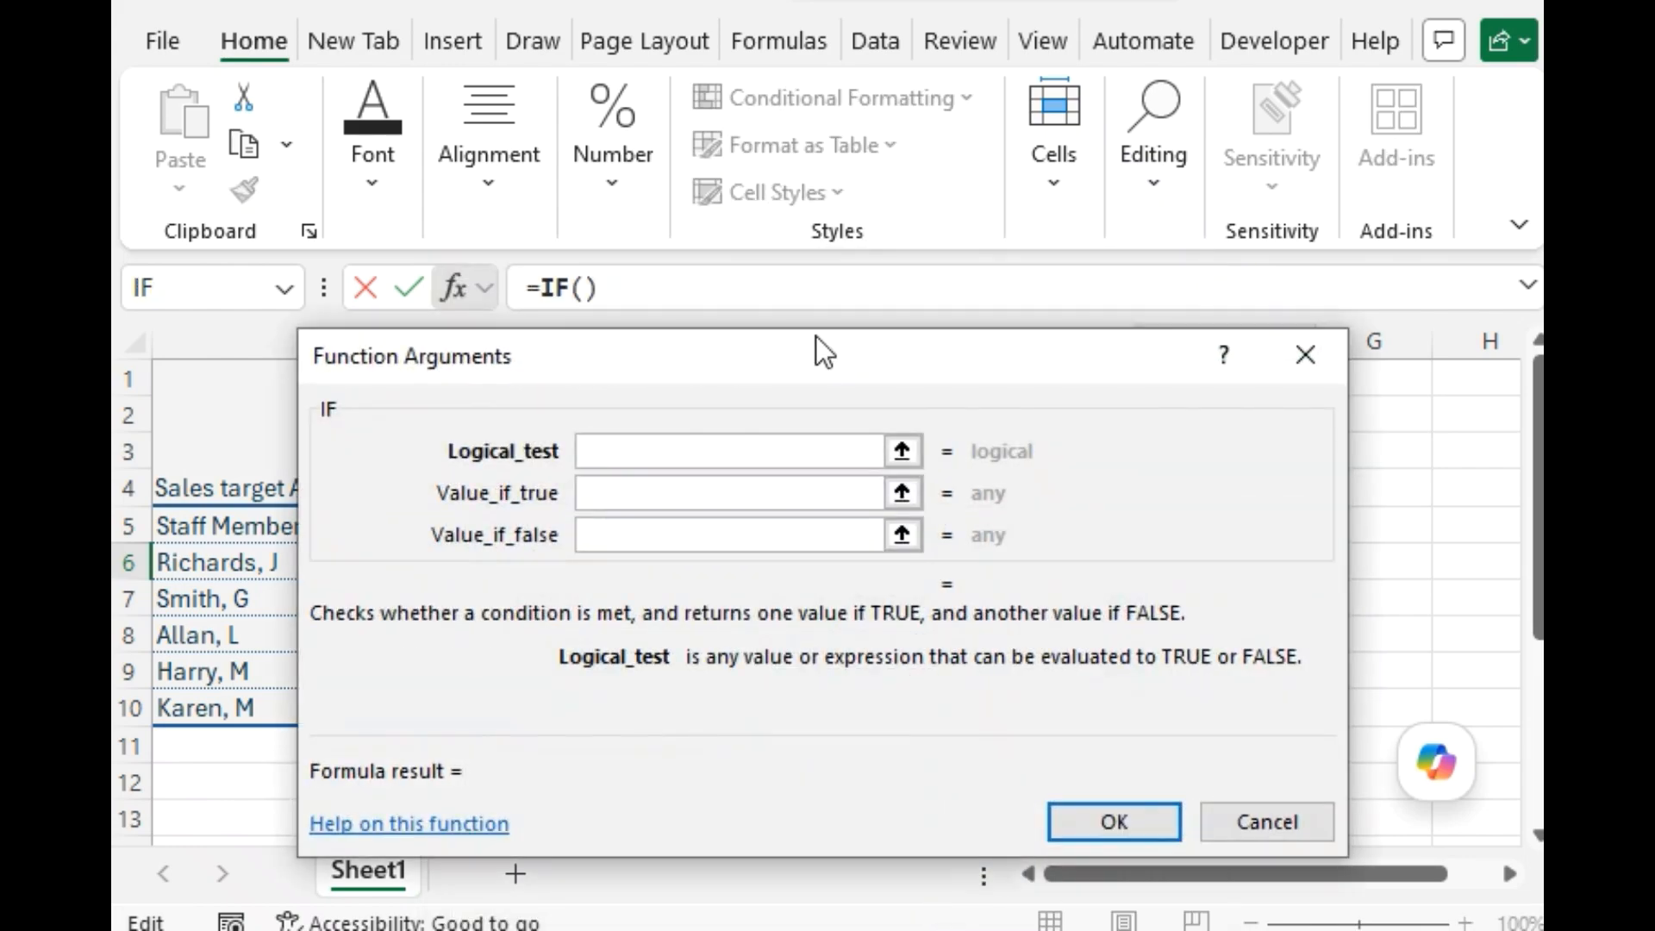
pyautogui.moveTo(815, 347); pyautogui.dragTo(821, 622)
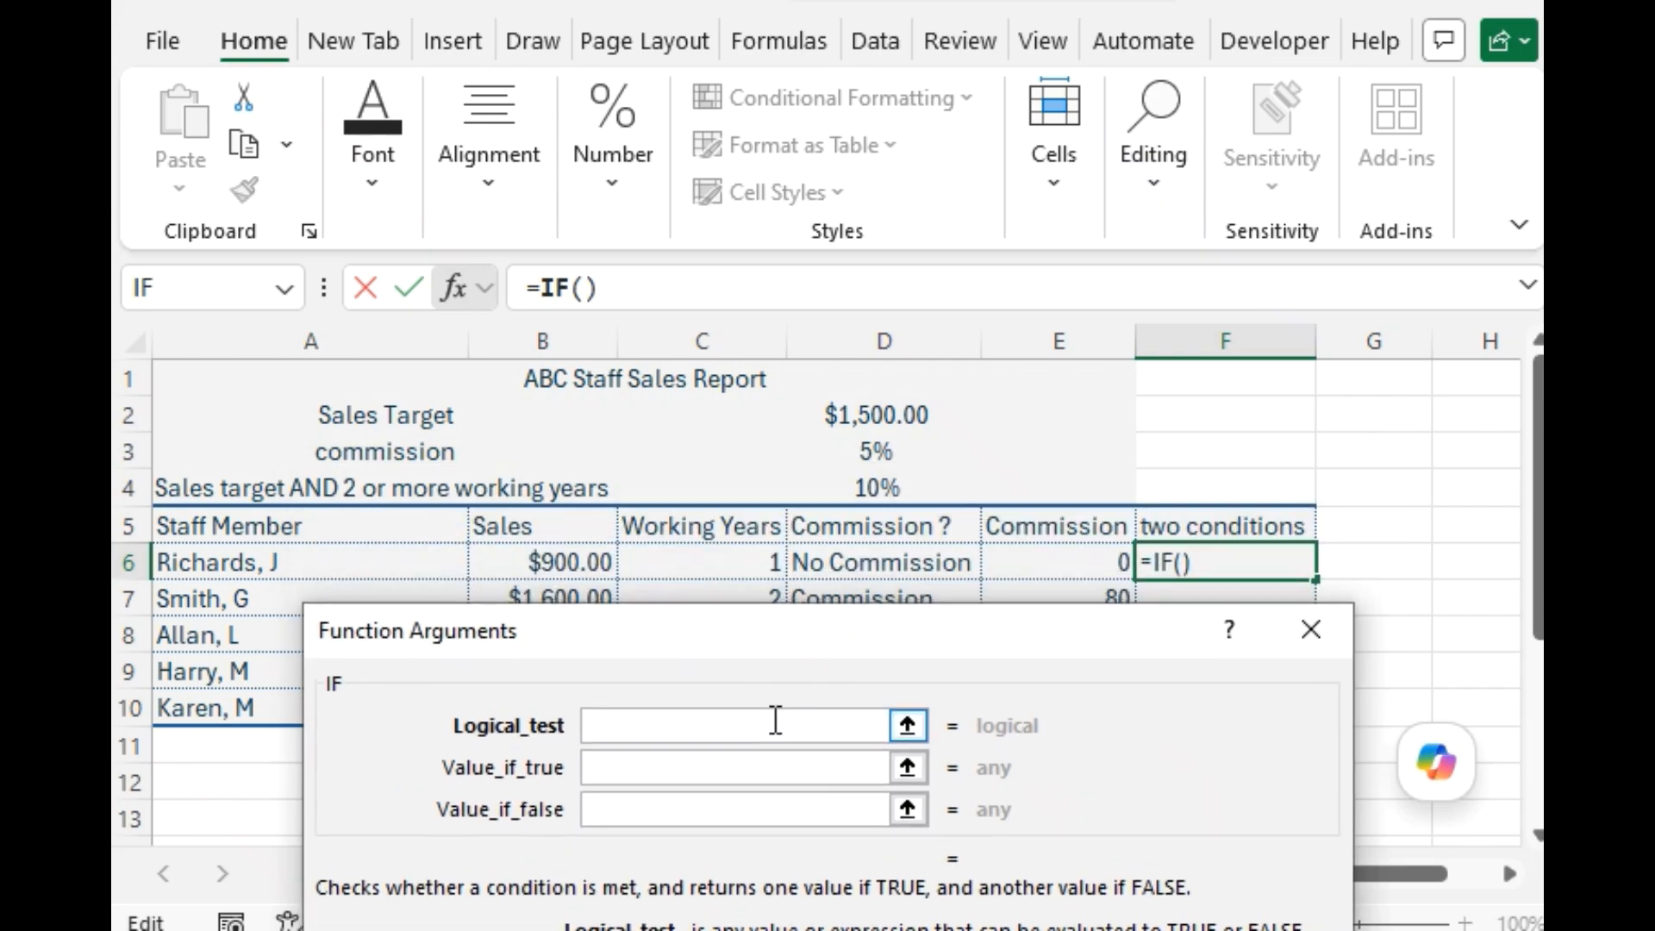
# Begin the F6 logical test with an AND function whose first condition is B6>=1500.
pyautogui.write('AND')
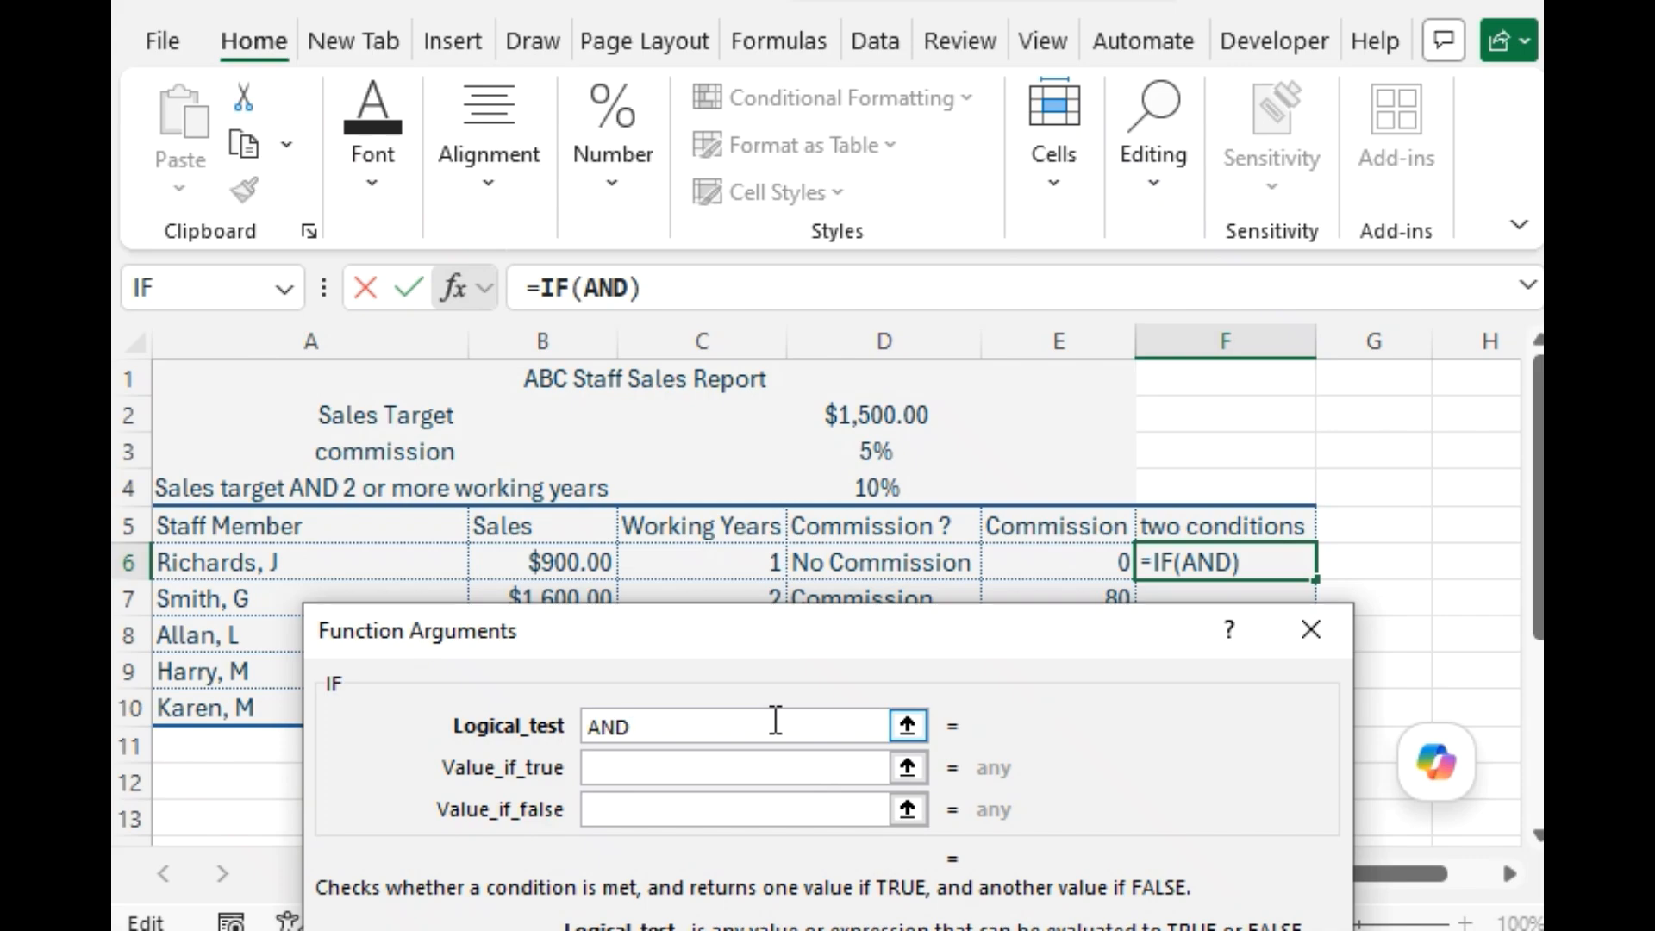
pyautogui.write('(')
pyautogui.click(572, 562)
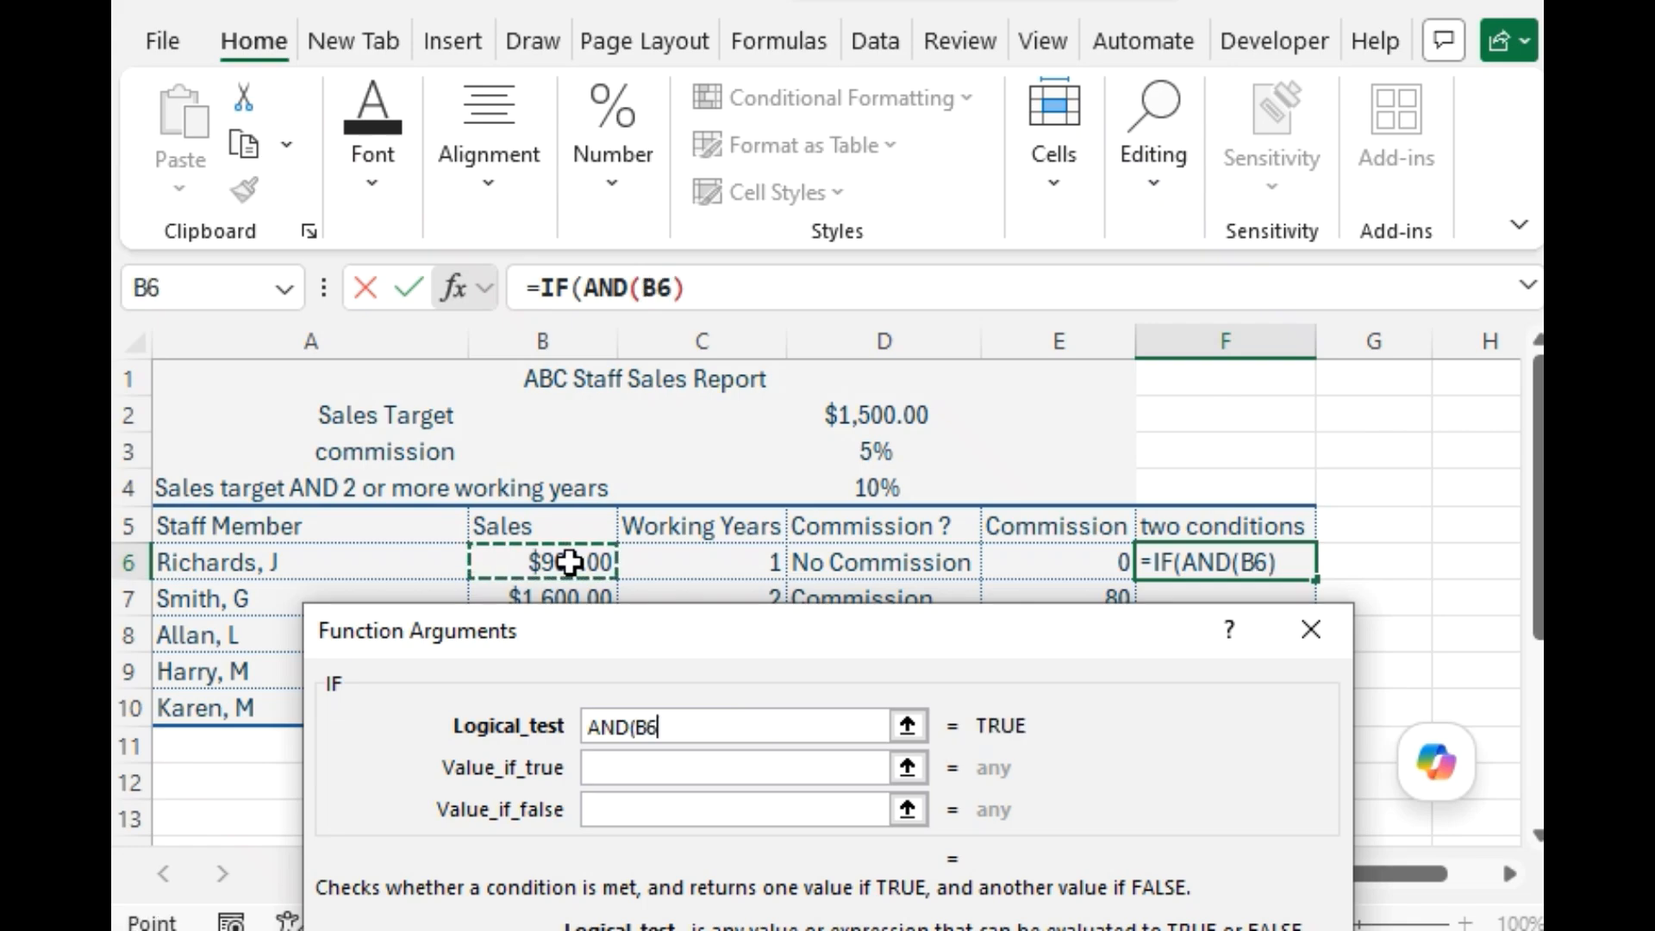
pyautogui.click(689, 726)
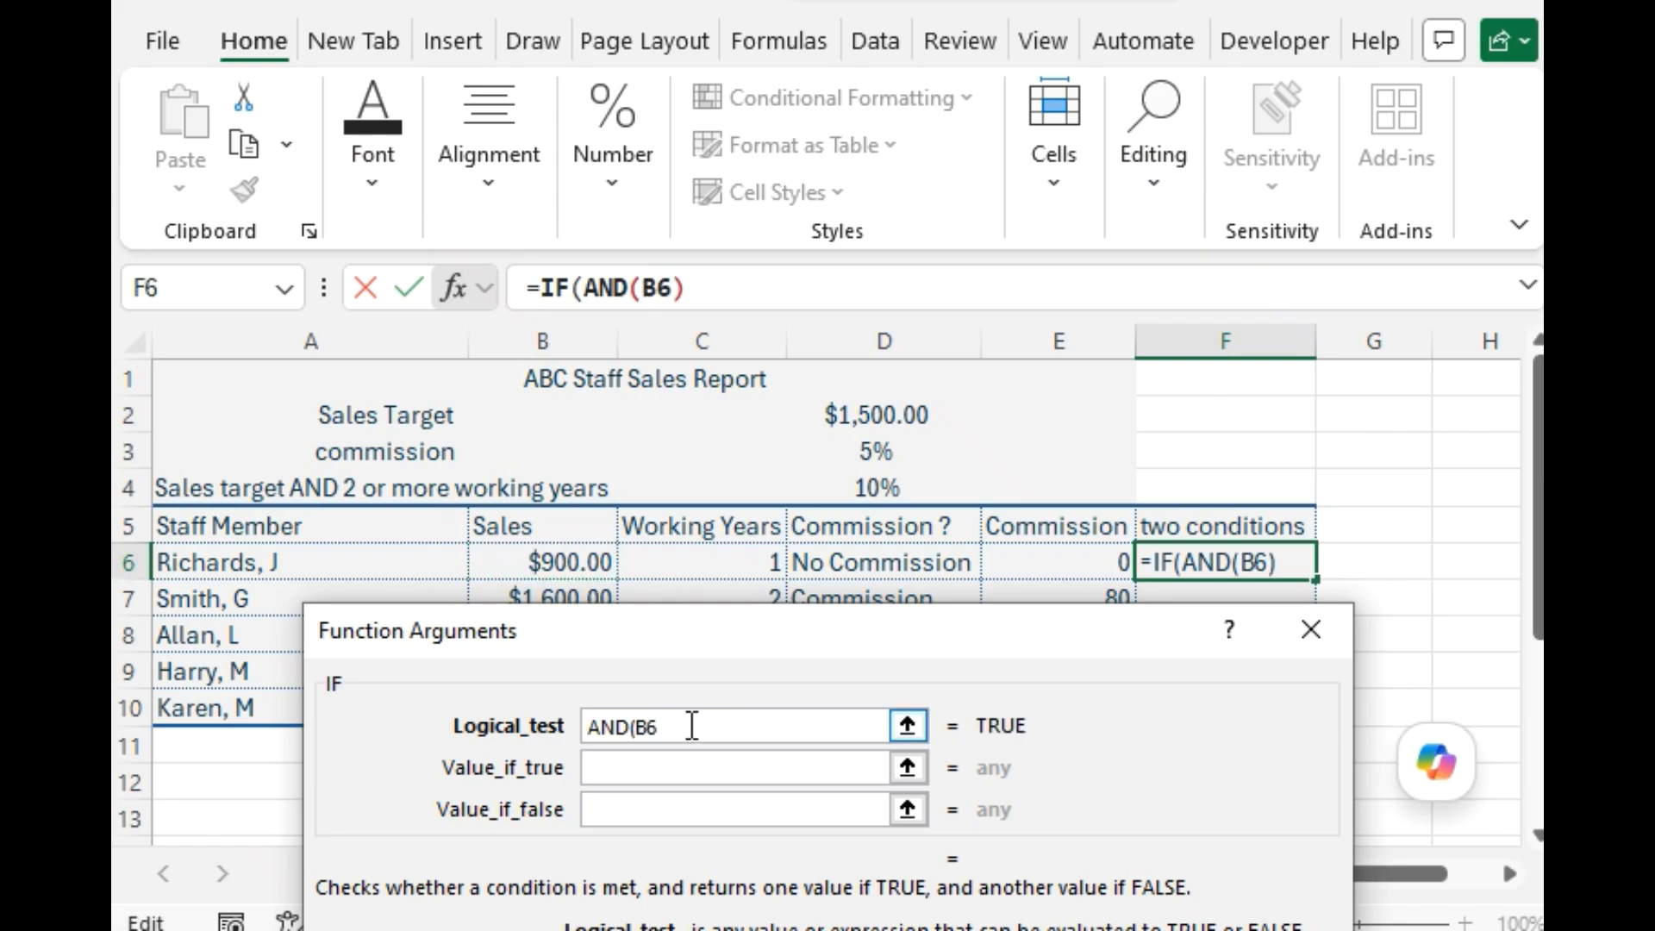
pyautogui.write('>=')
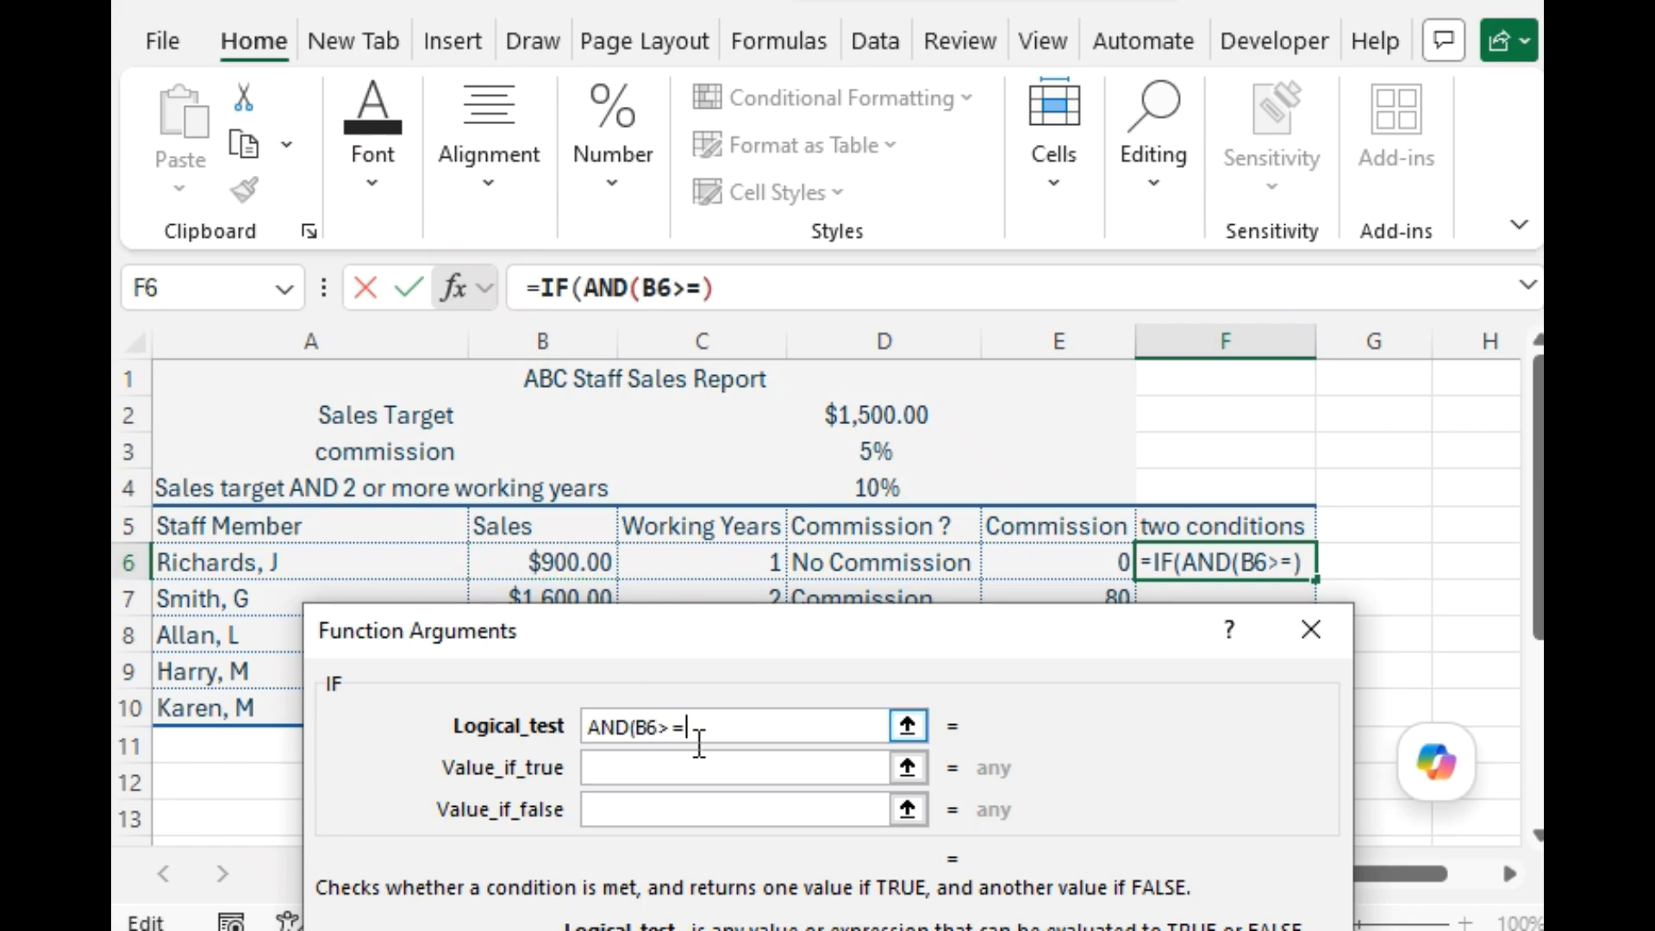
pyautogui.write('150')
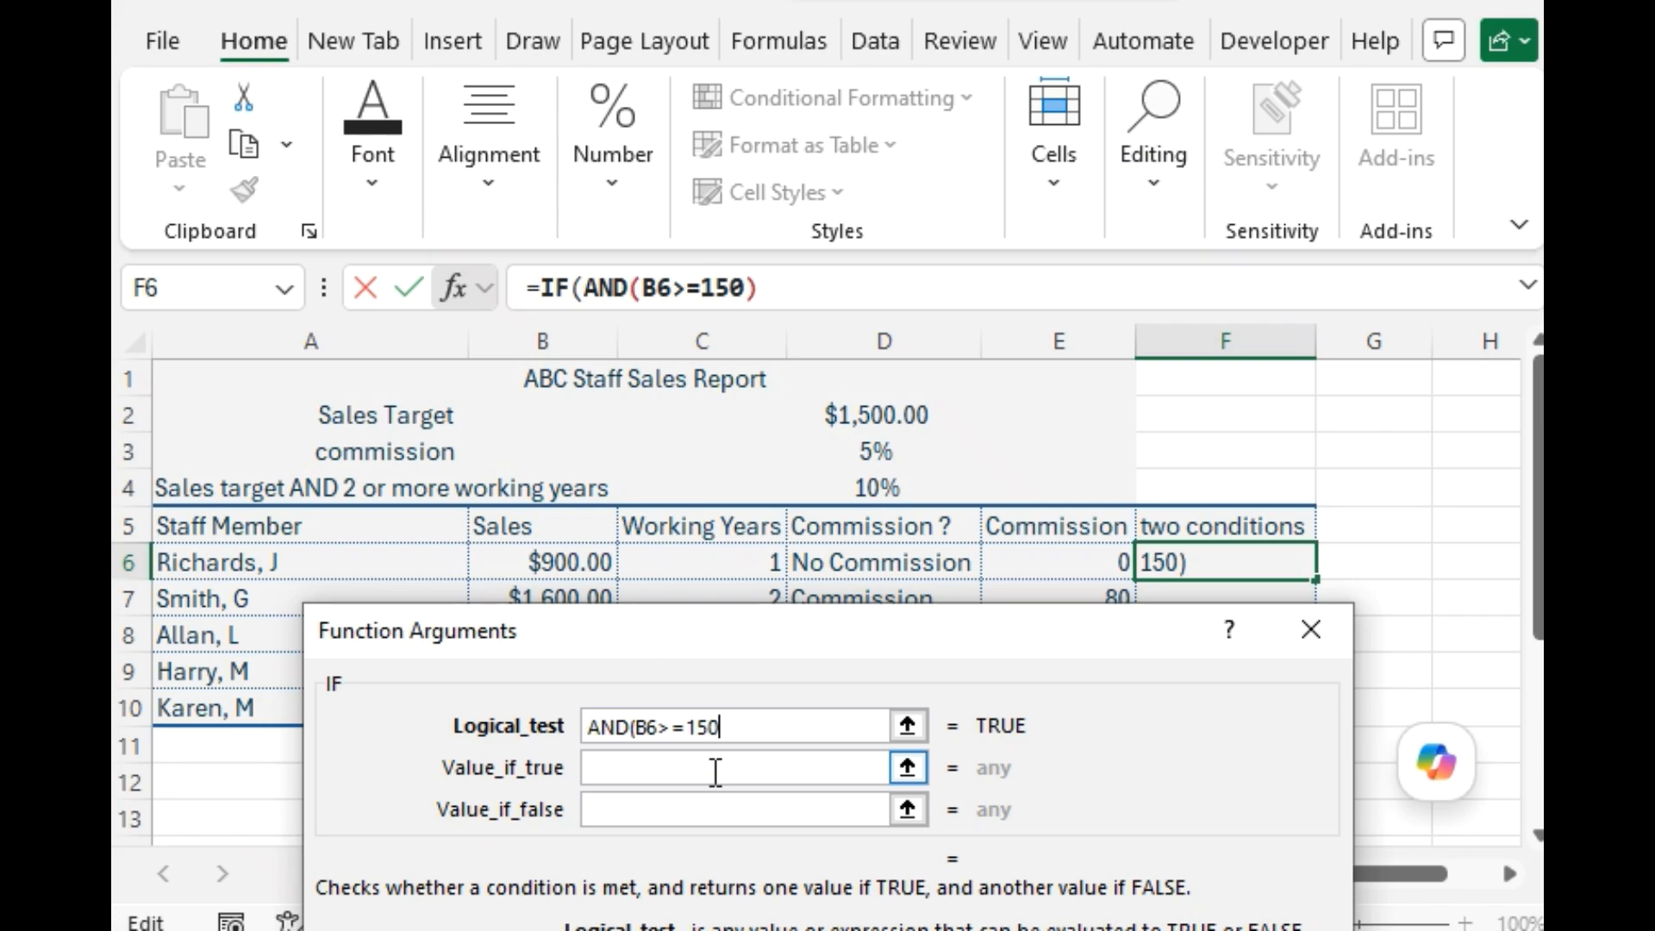
pyautogui.write('0,')
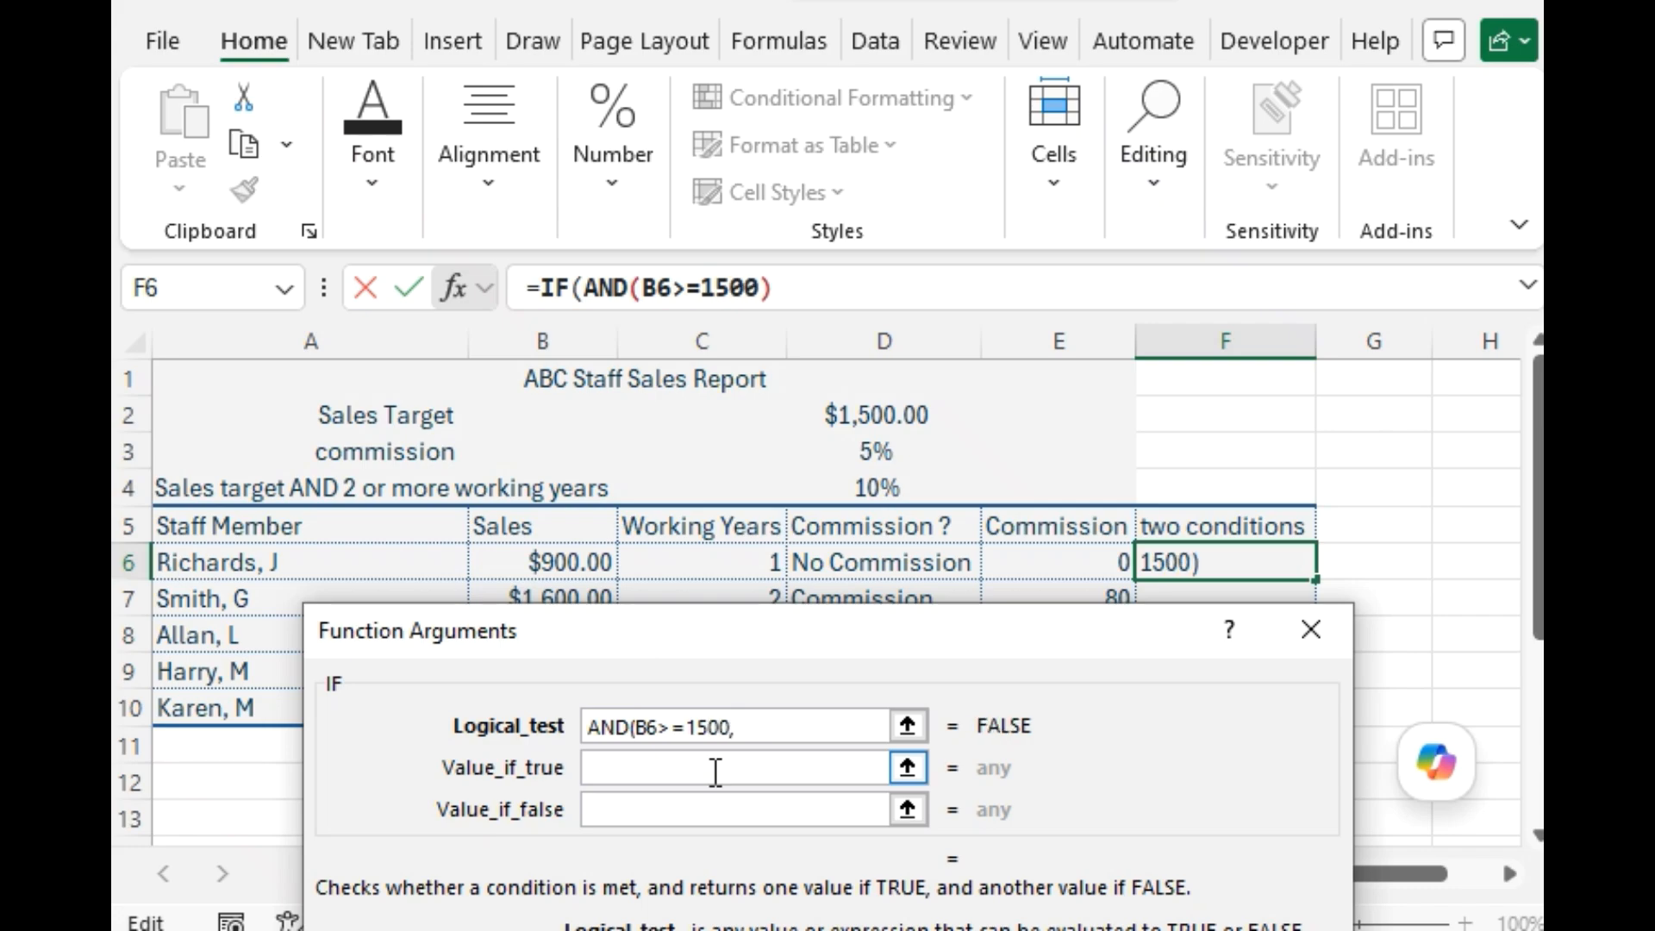
# Add C6>=2 as the second condition and close the AND function in the F6 logical test.
pyautogui.click(688, 567)
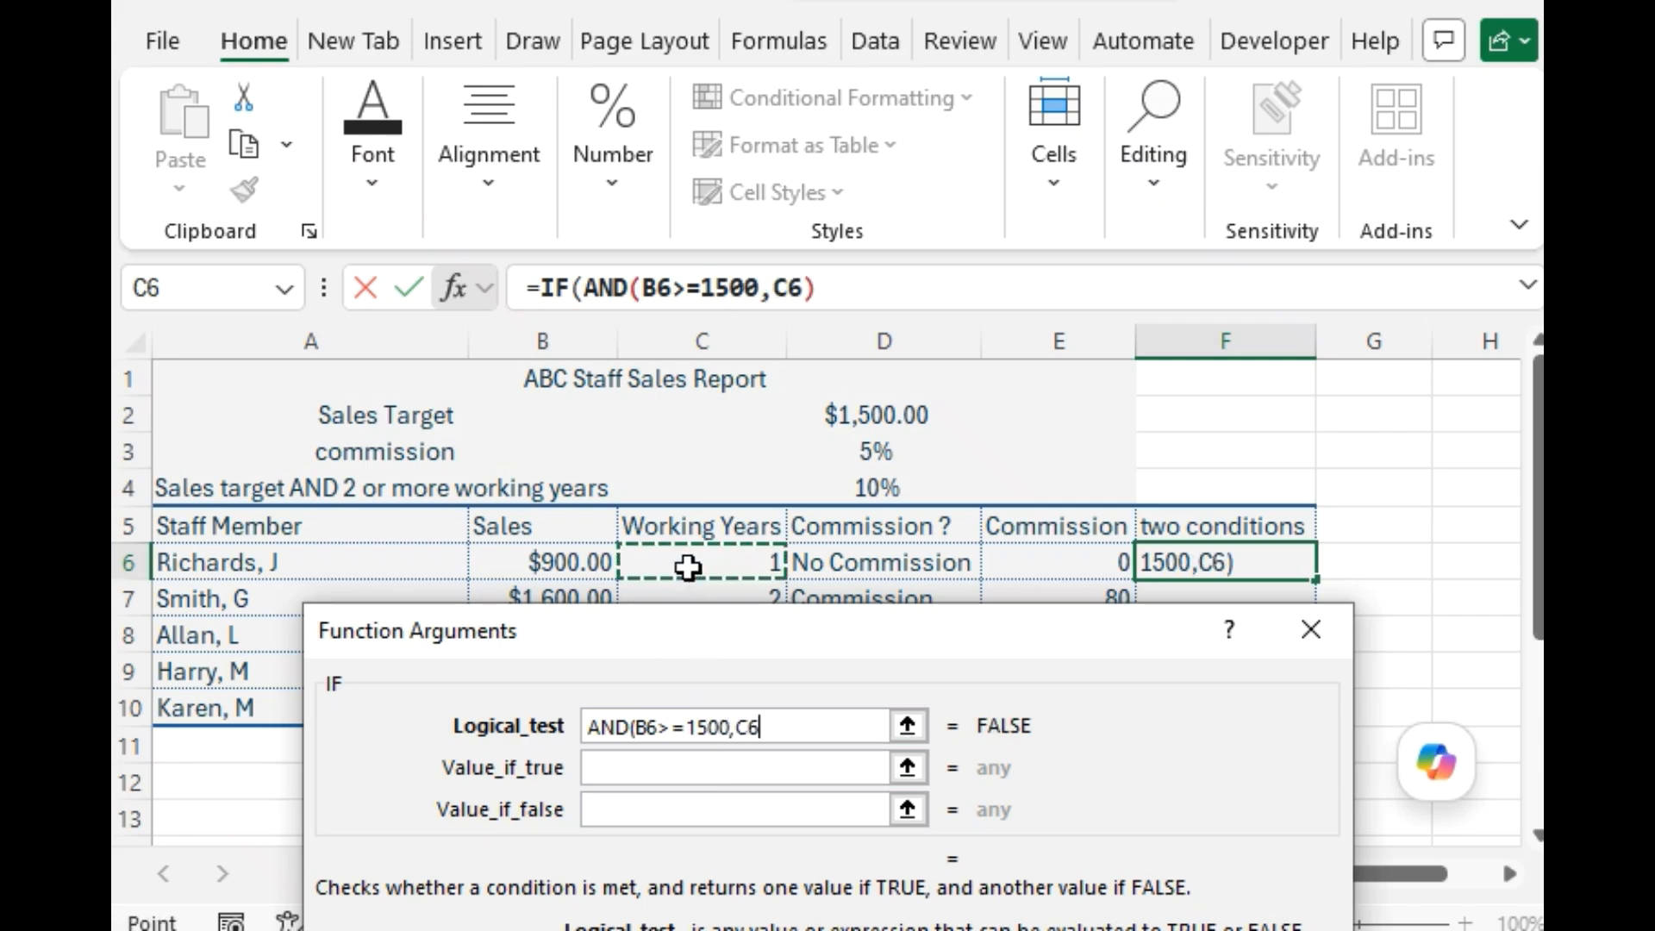
pyautogui.click(786, 725)
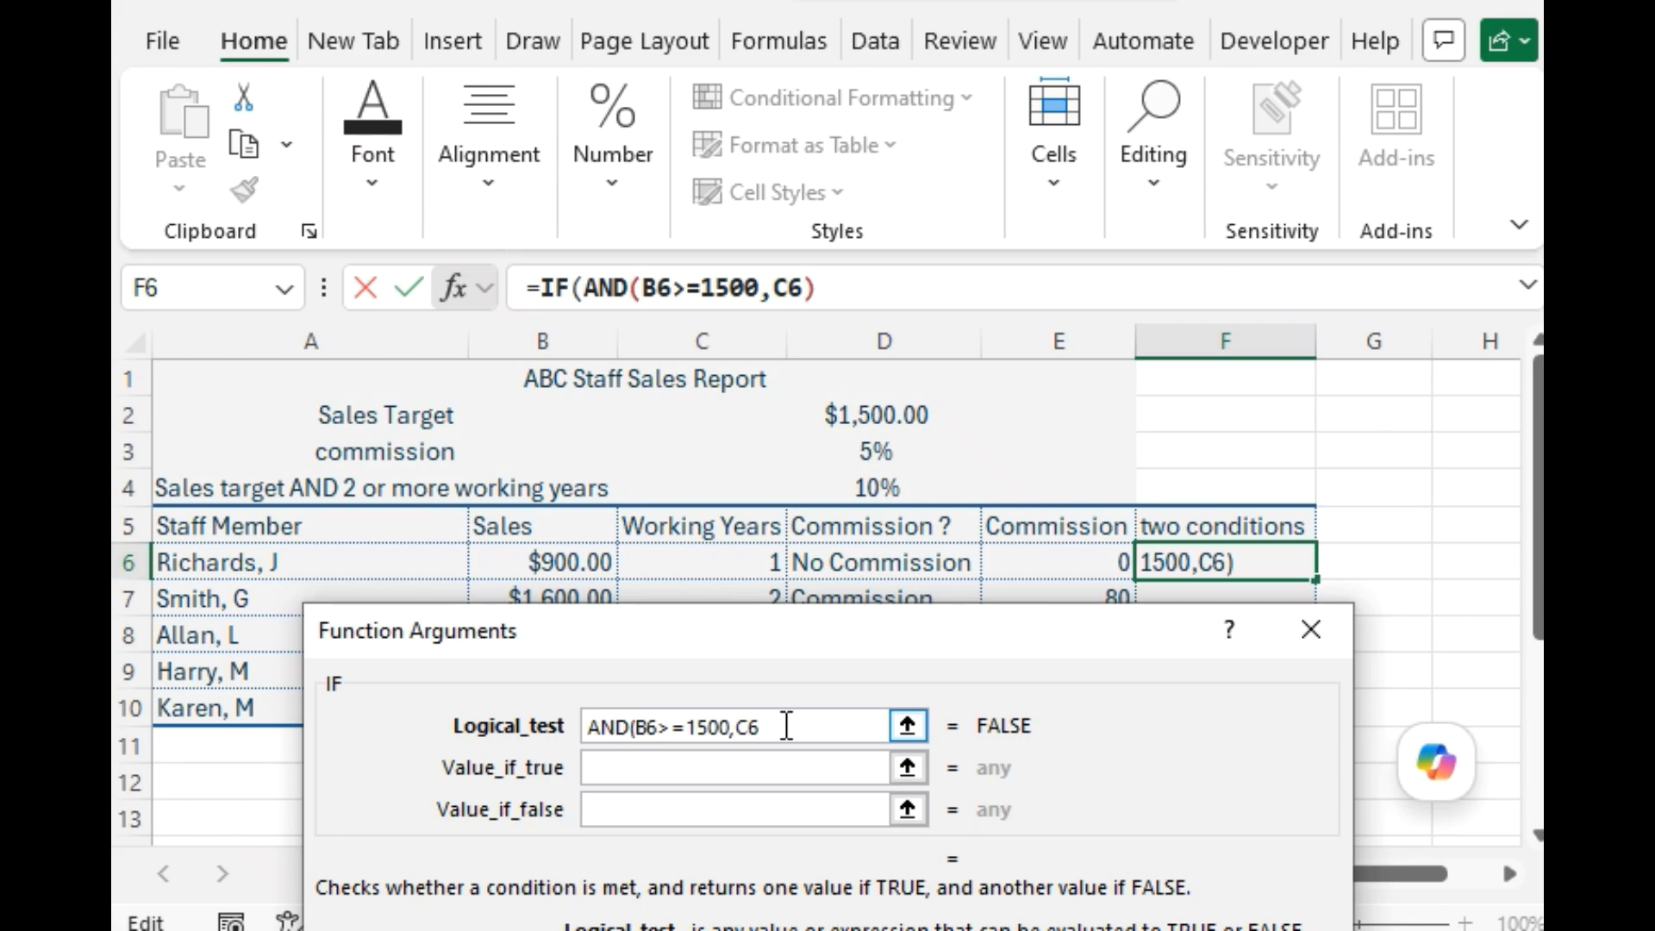
pyautogui.write('>=')
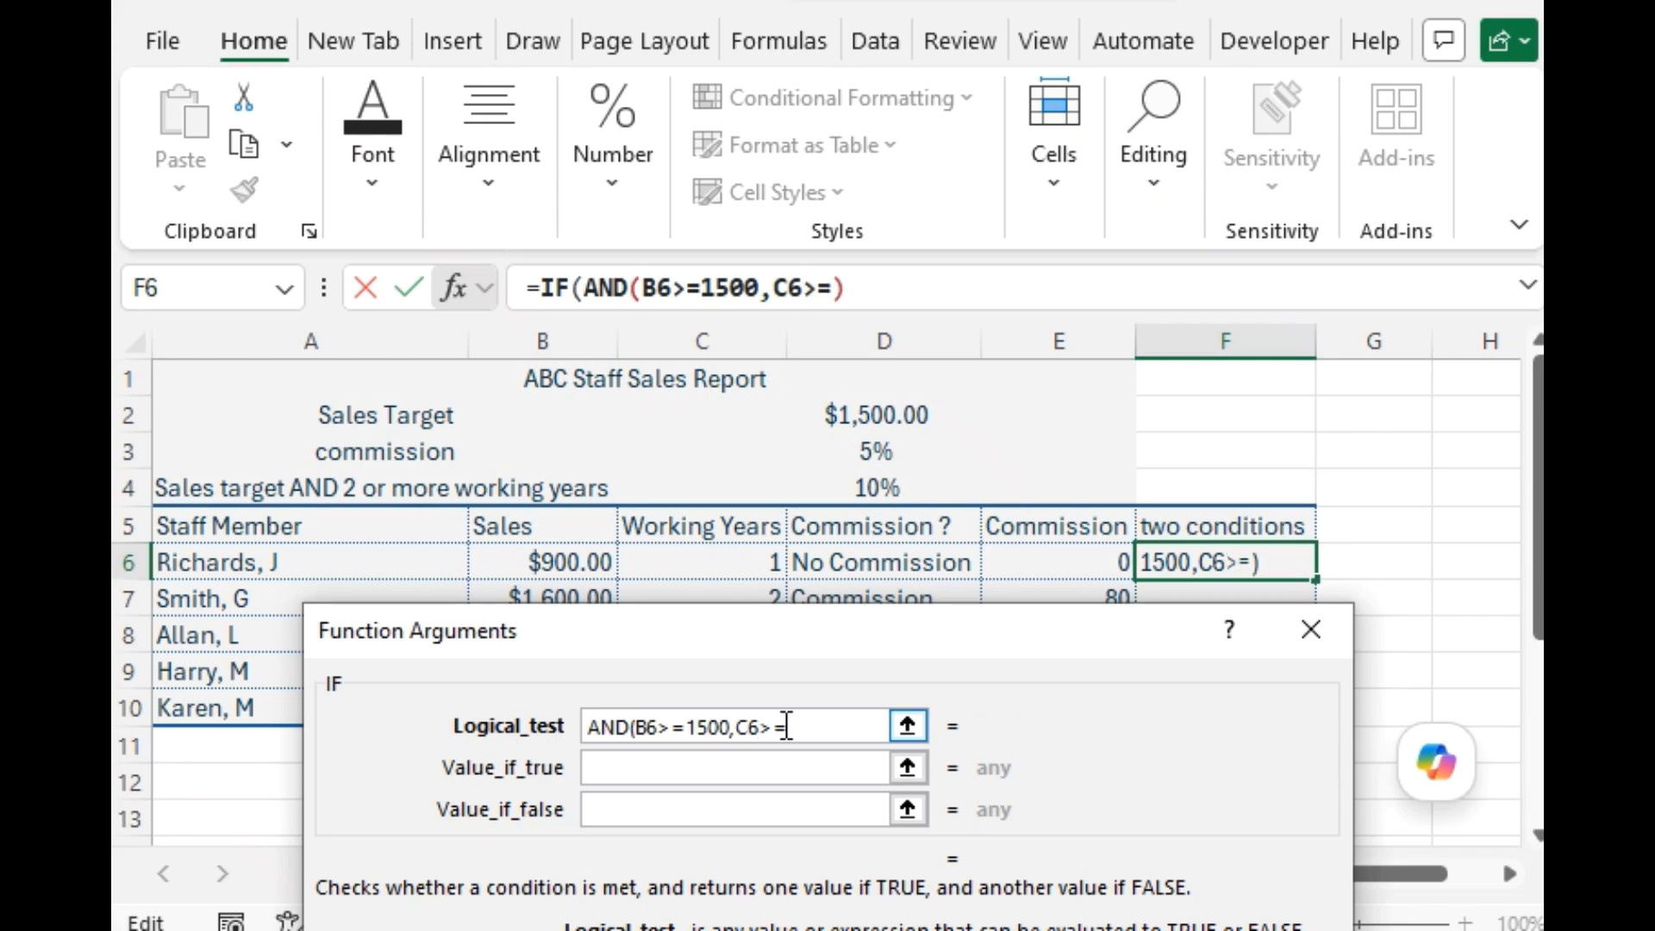
pyautogui.write('2')
pyautogui.write(')')
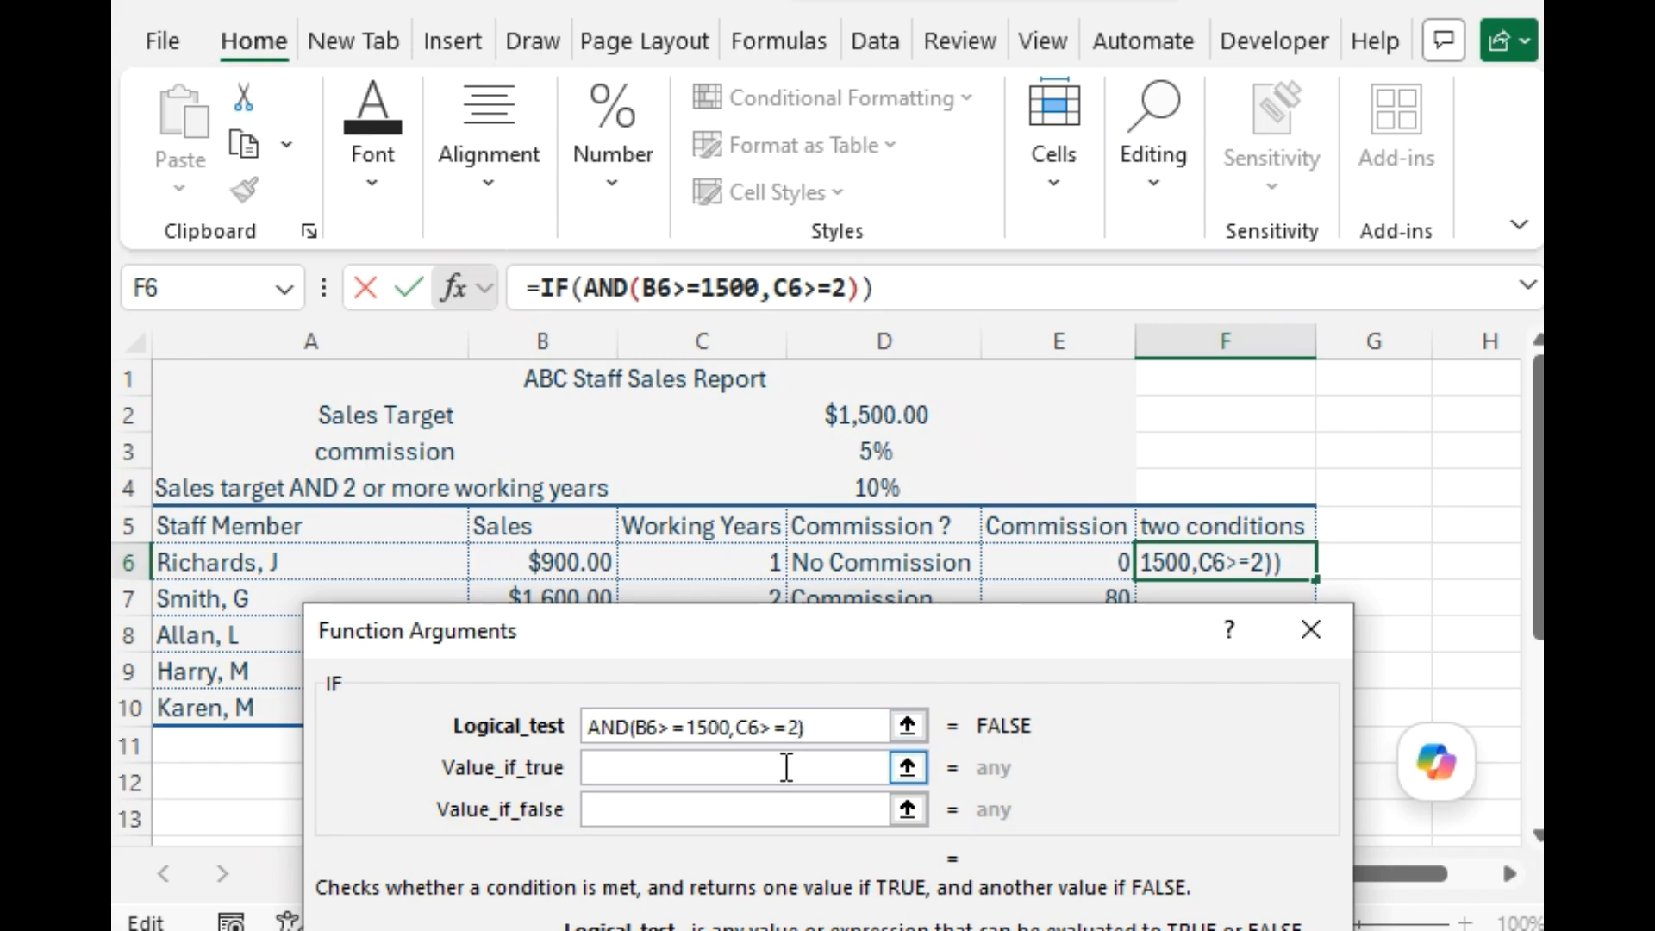
# Set the F6 IF function's value if true to B6*10%.
pyautogui.click(787, 768)
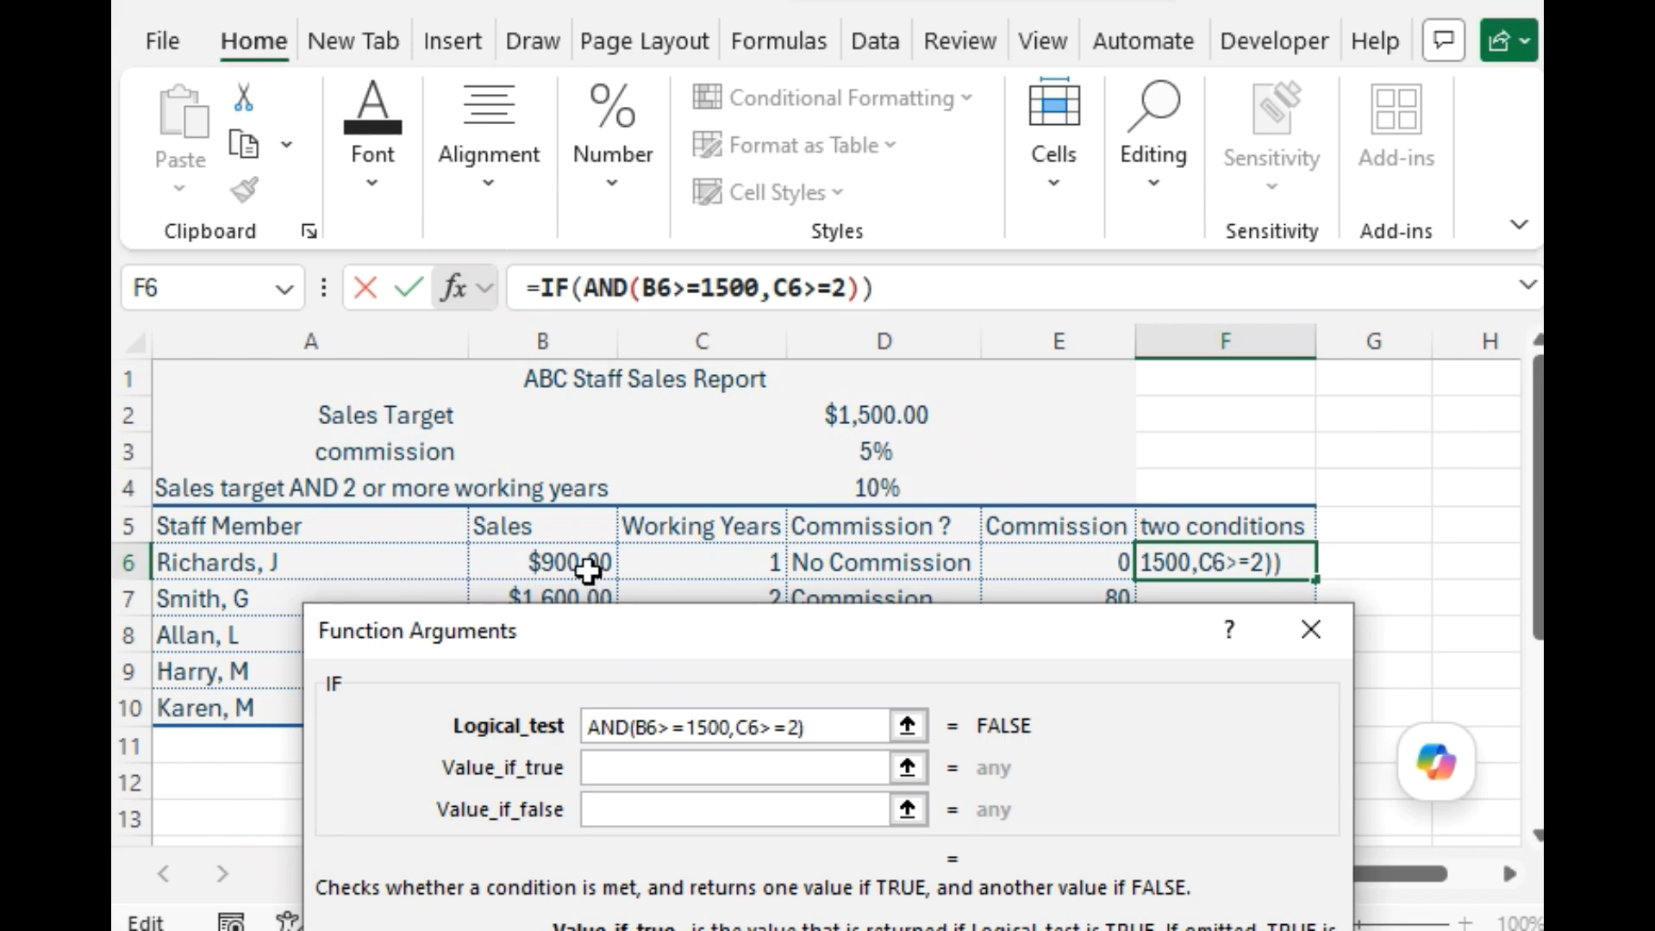
pyautogui.click(590, 565)
pyautogui.click(652, 766)
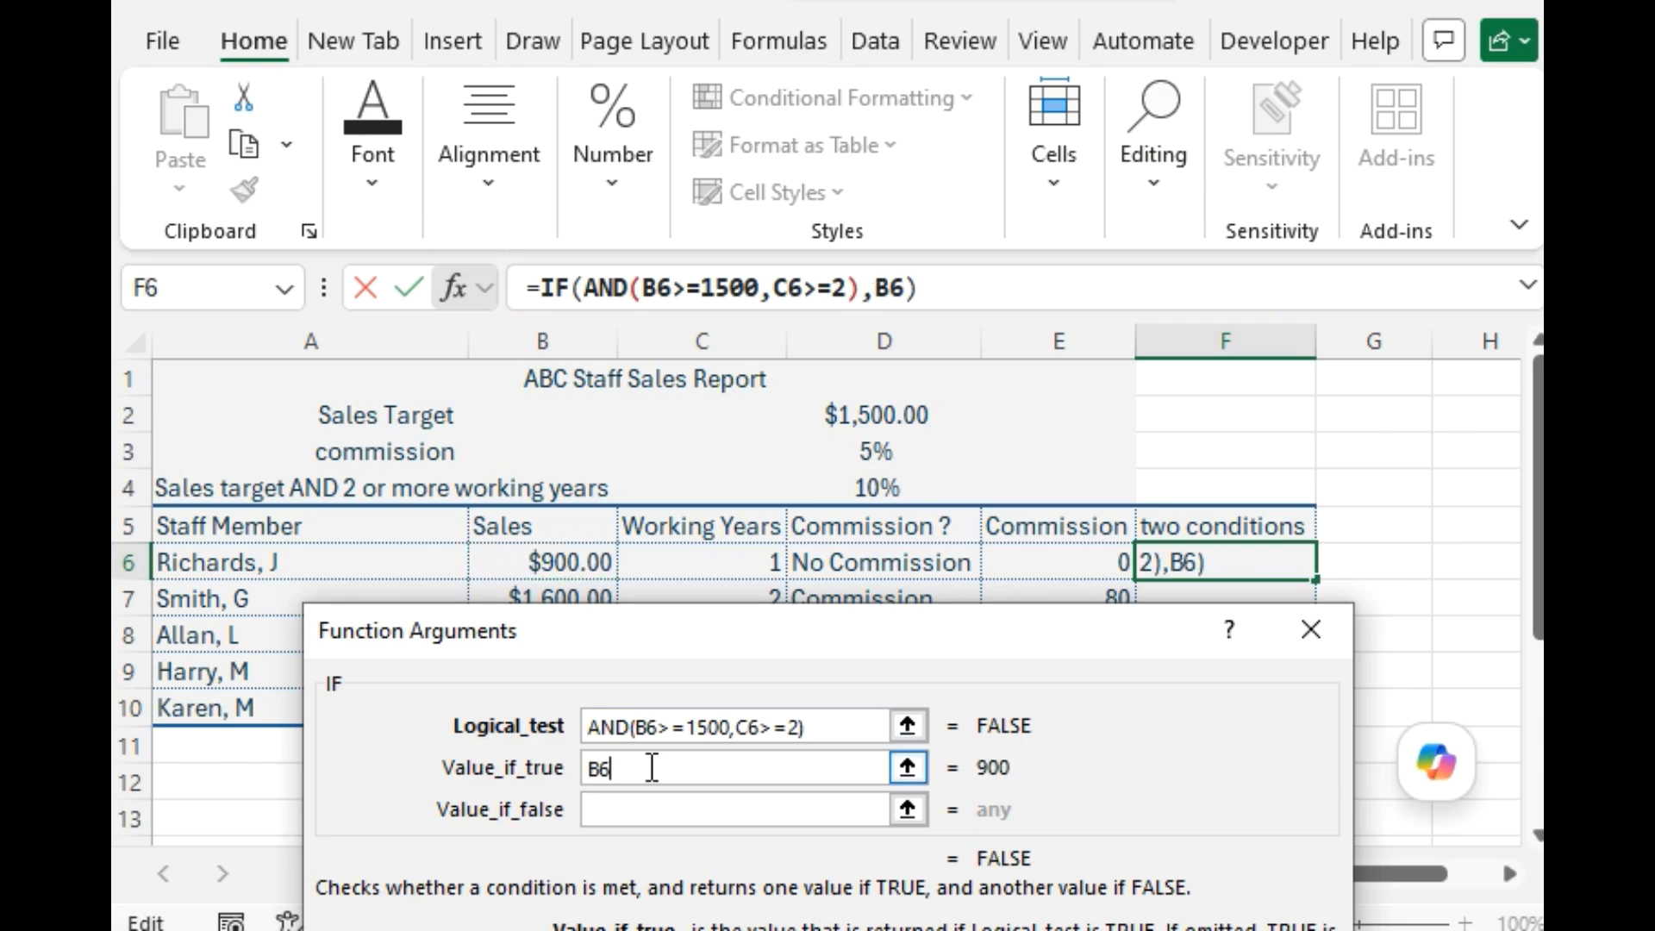
pyautogui.write('*10')
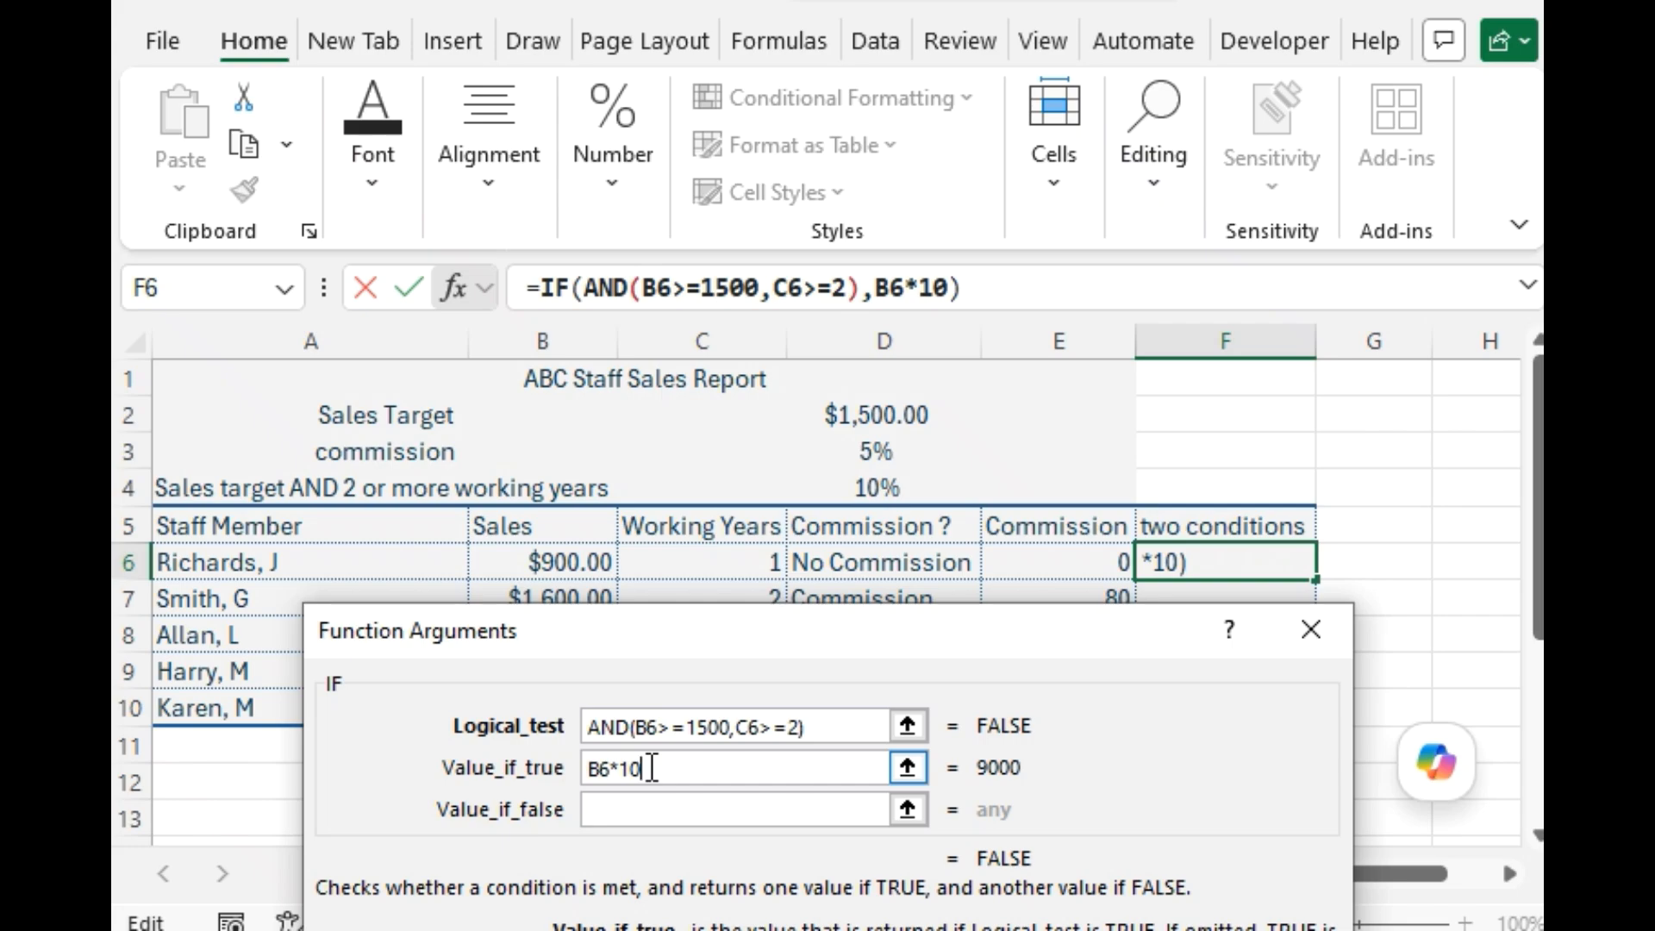
pyautogui.write('%')
# Start a nested IF in the F6 formula's value if false, with the test B6>=1500.
pyautogui.click(662, 811)
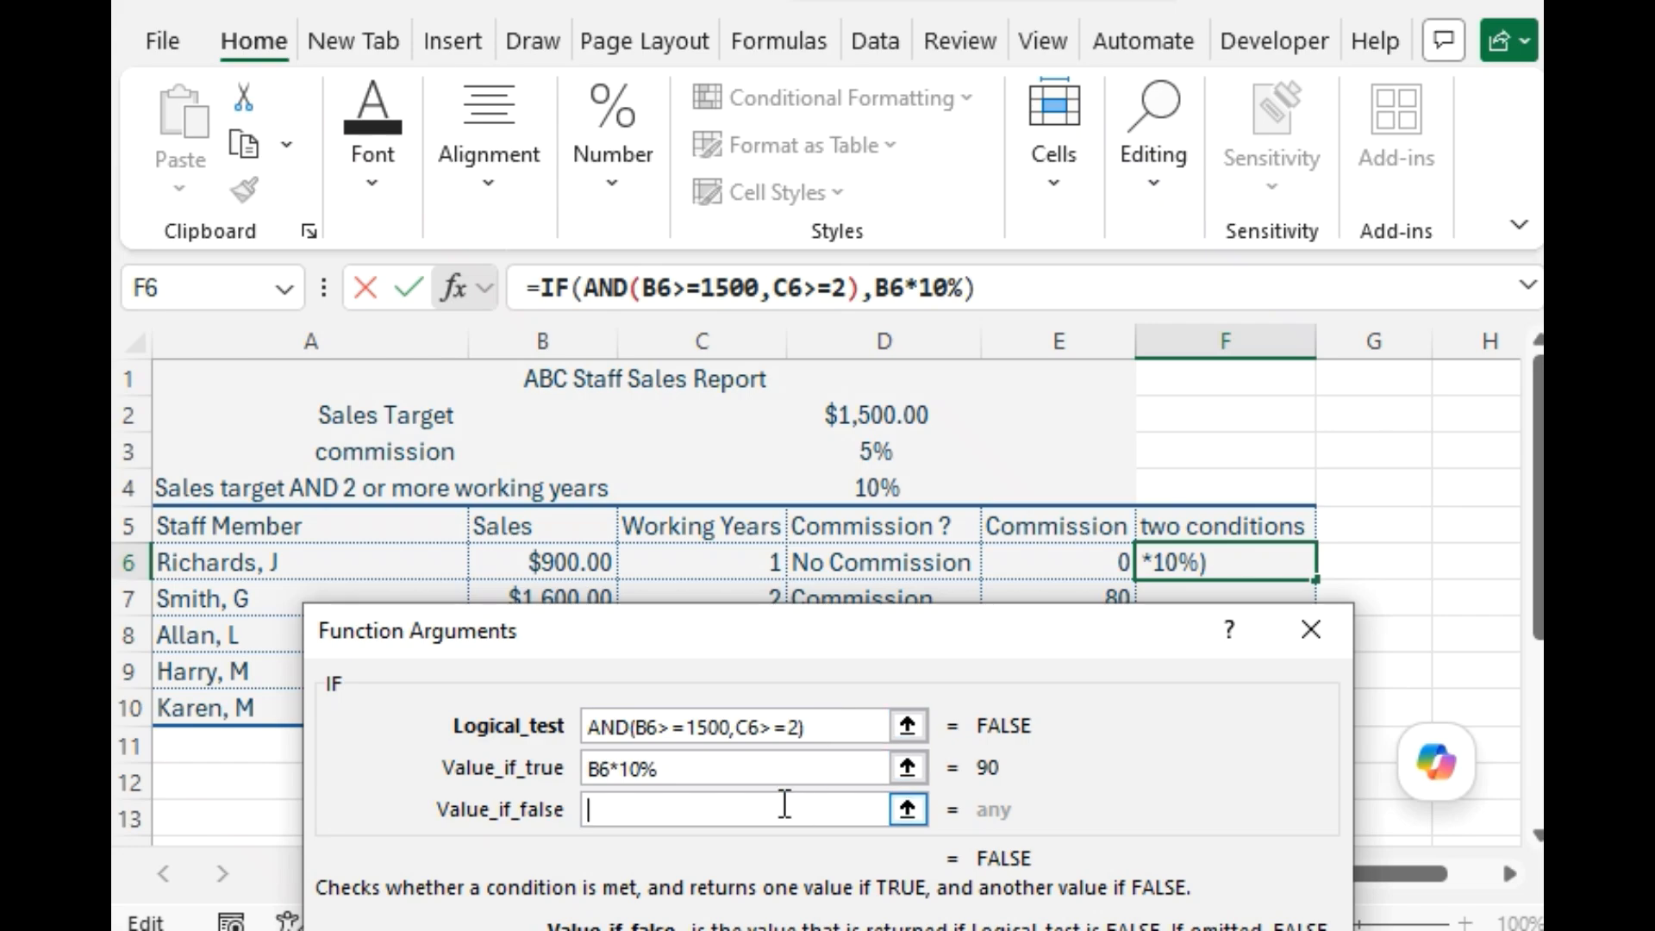
pyautogui.write('IF(')
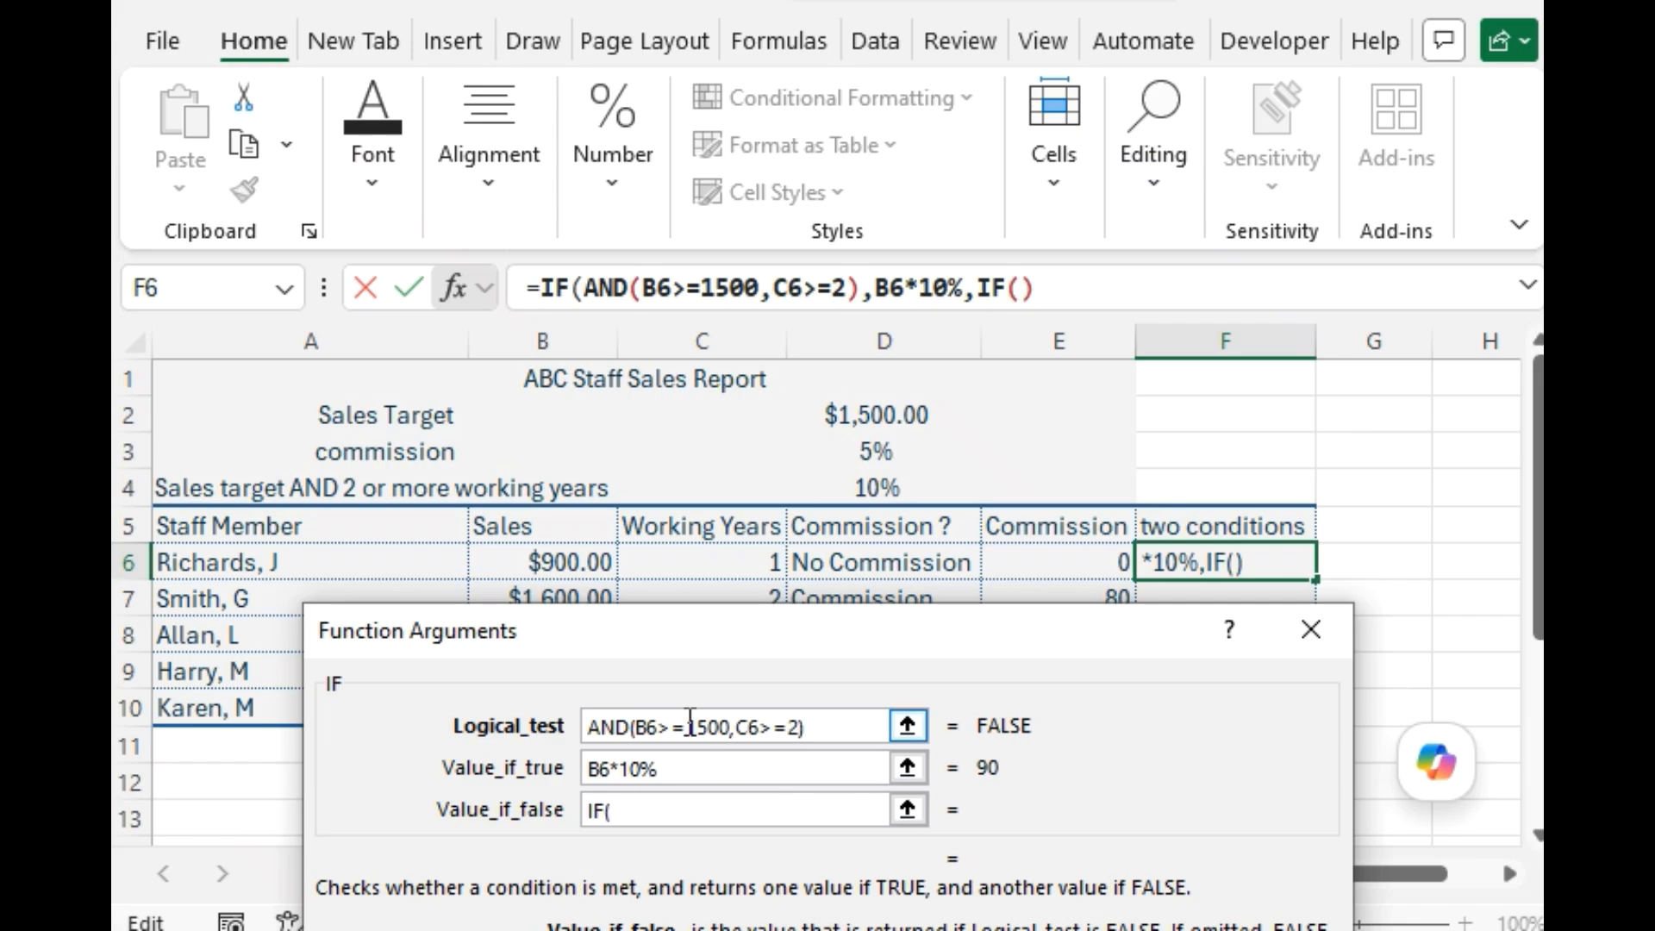
pyautogui.click(565, 569)
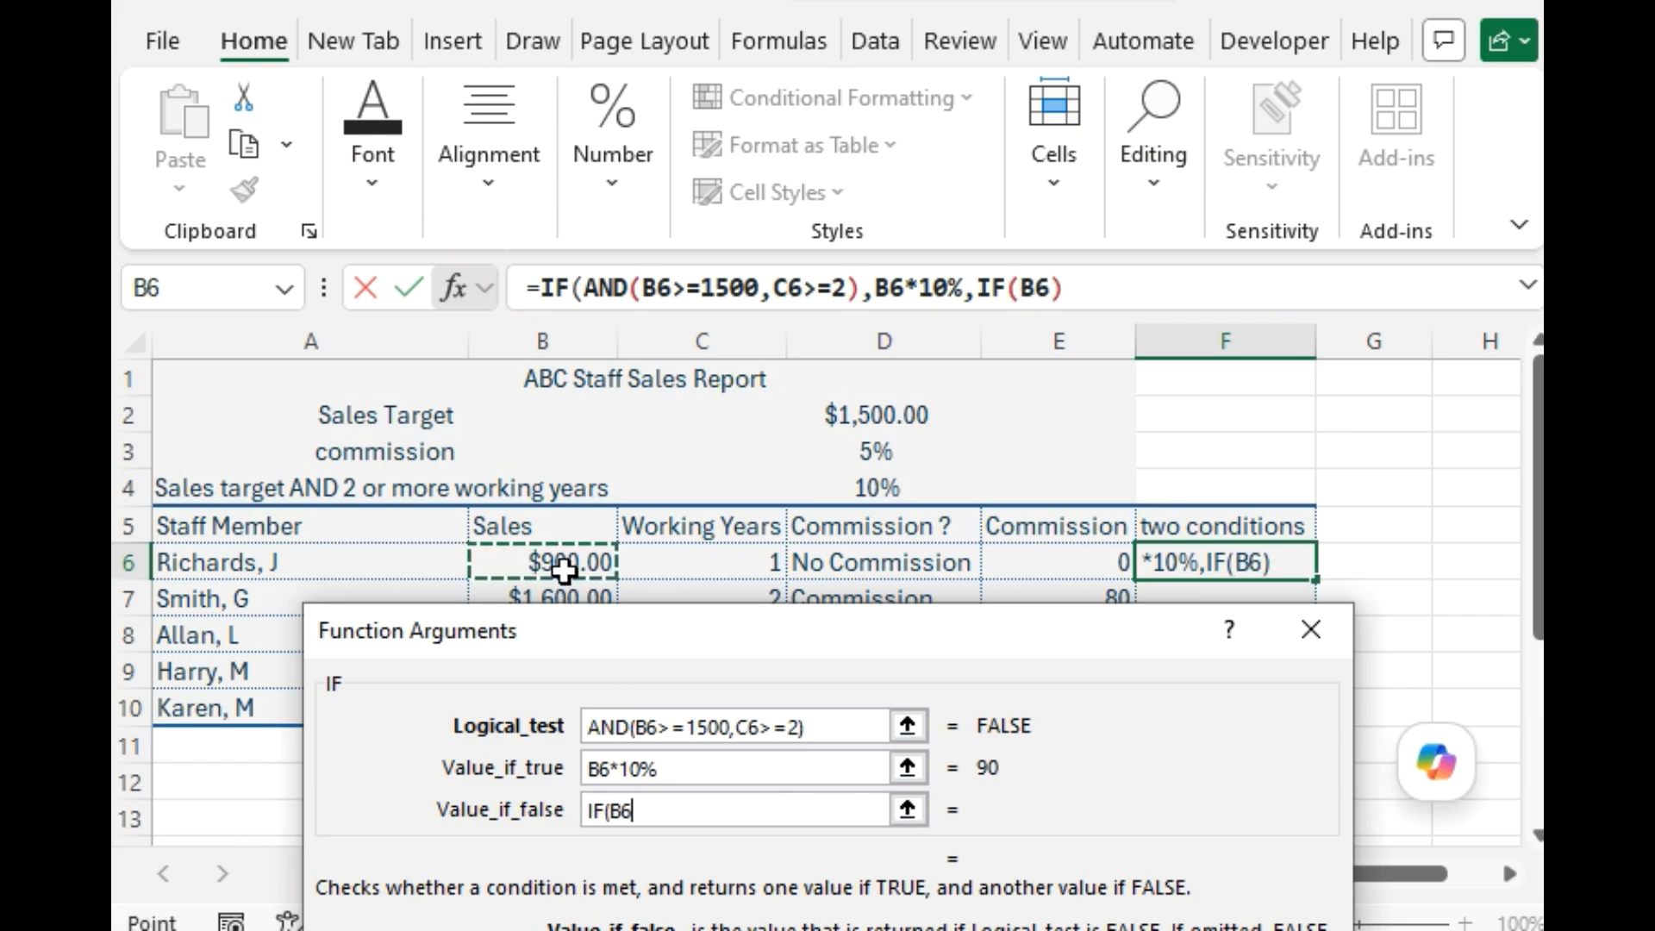
pyautogui.click(678, 808)
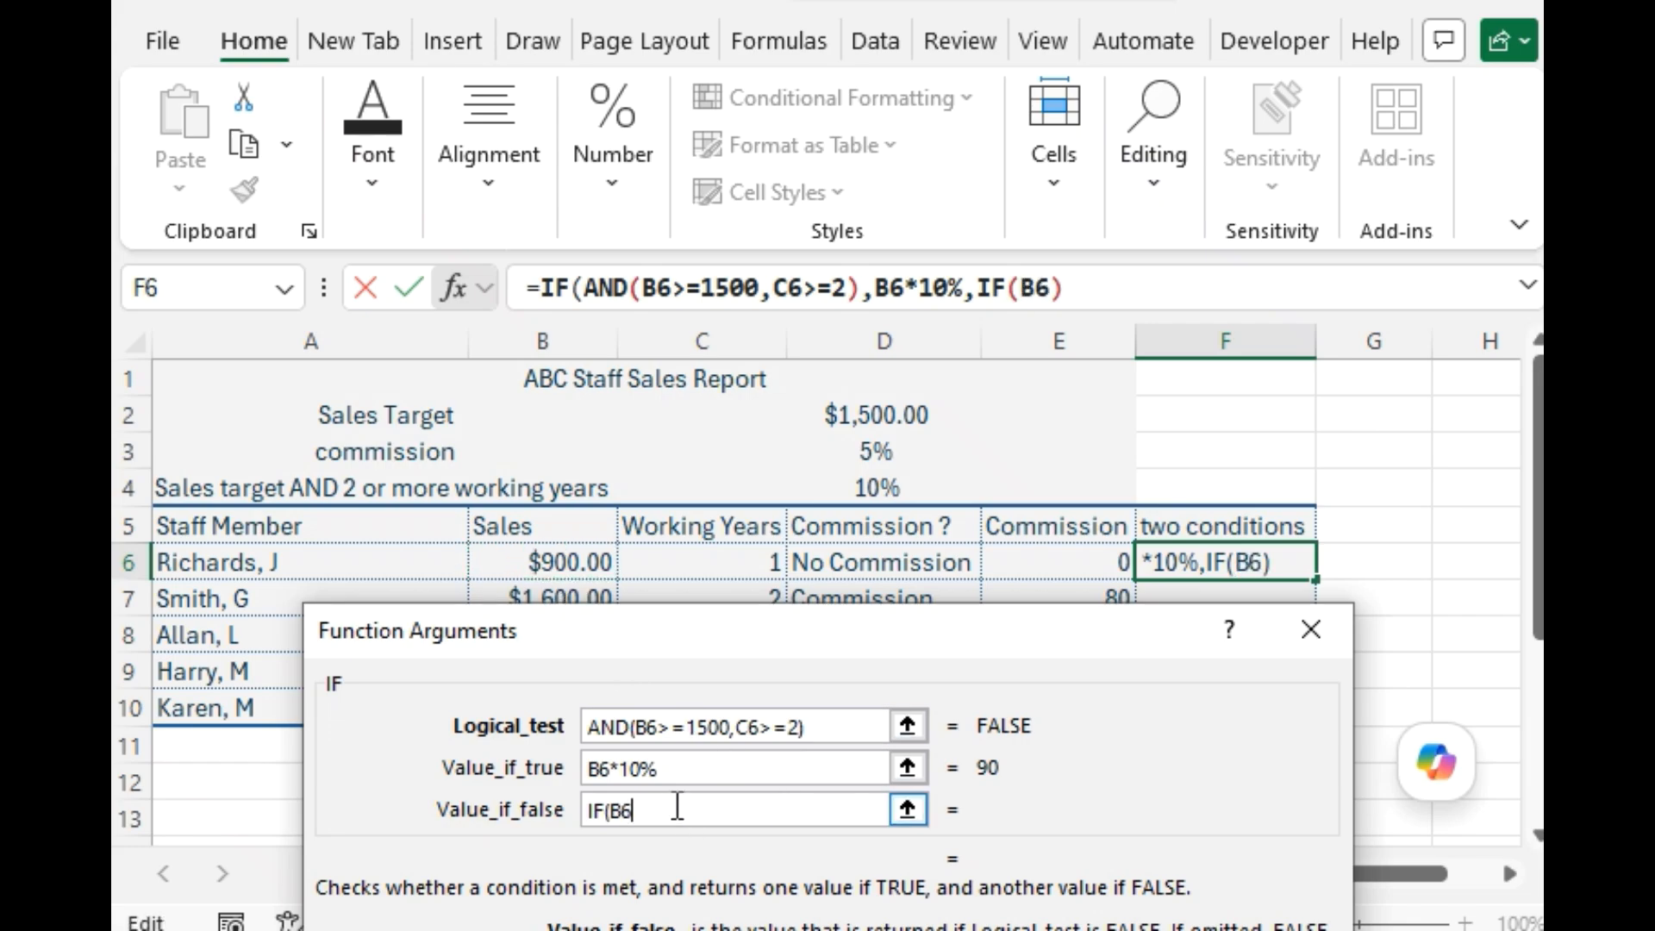
pyautogui.write('>=1500')
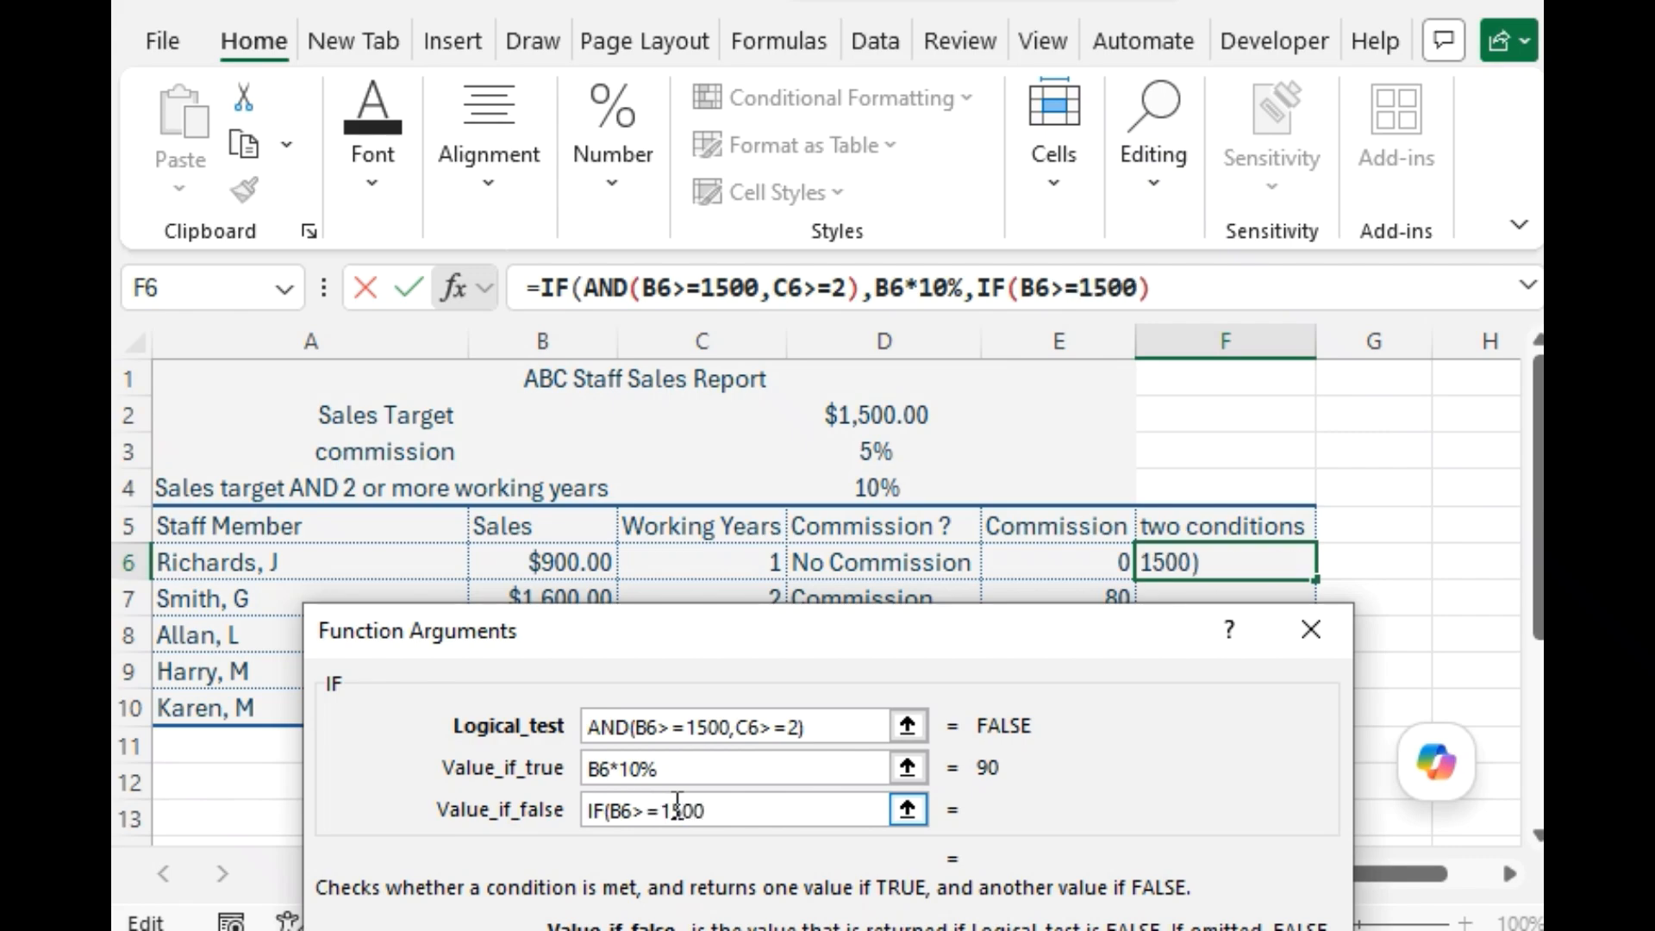
pyautogui.write(',')
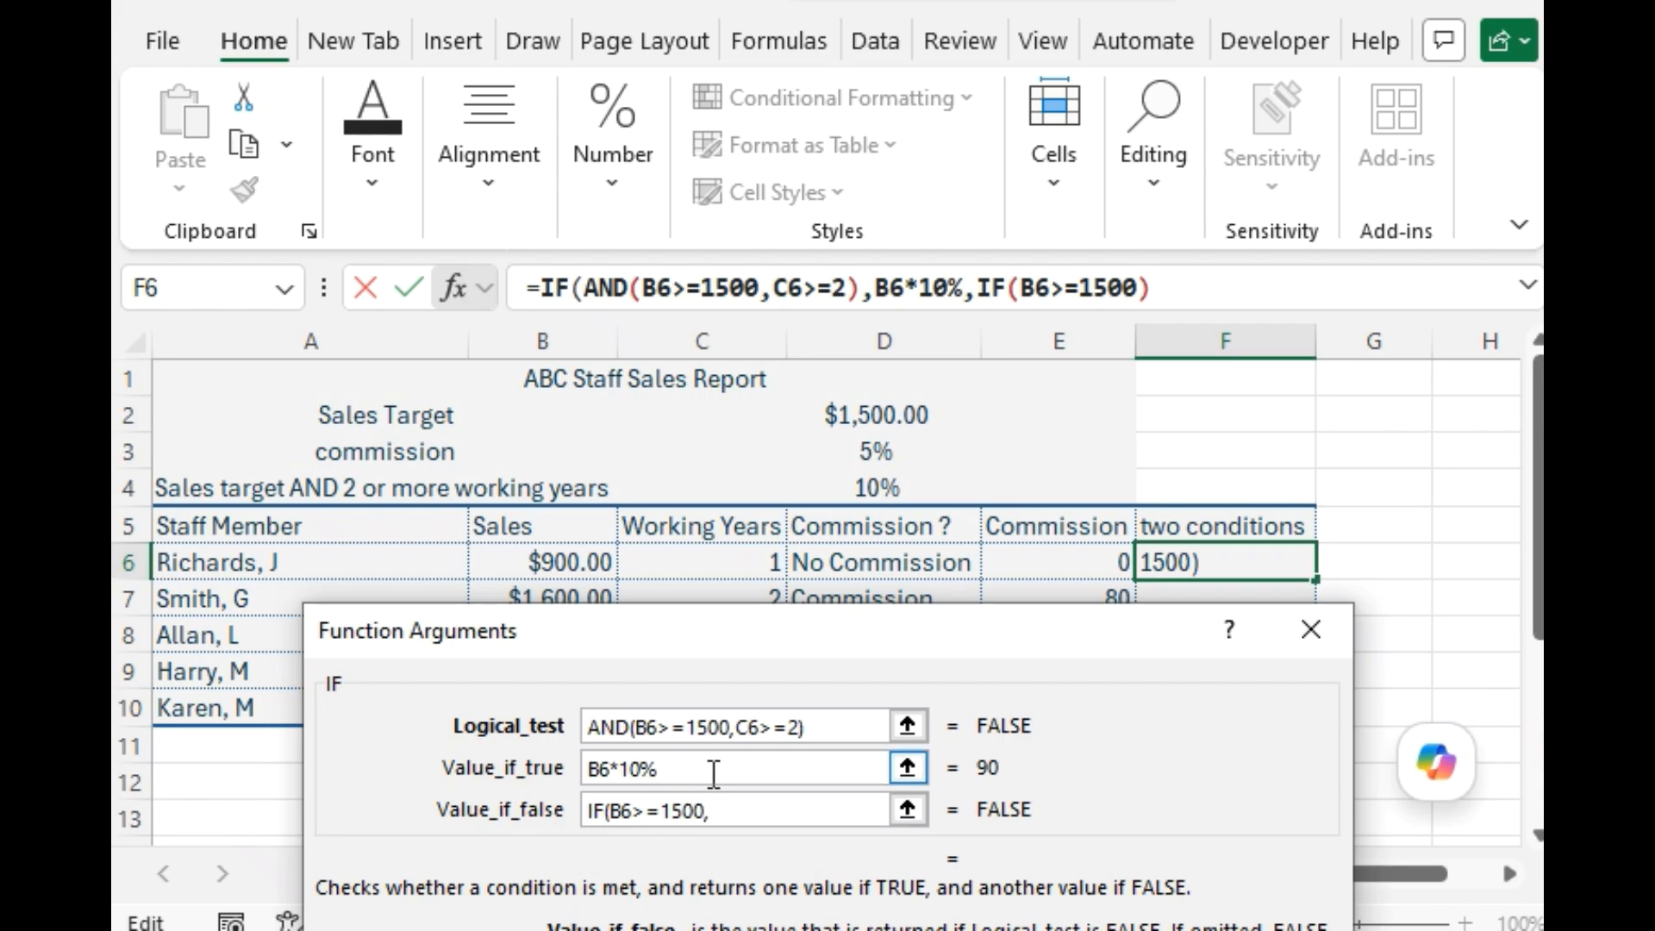
# Complete the nested IF in F6 with B6*5% as its true result and 0 as its false result.
pyautogui.click(556, 552)
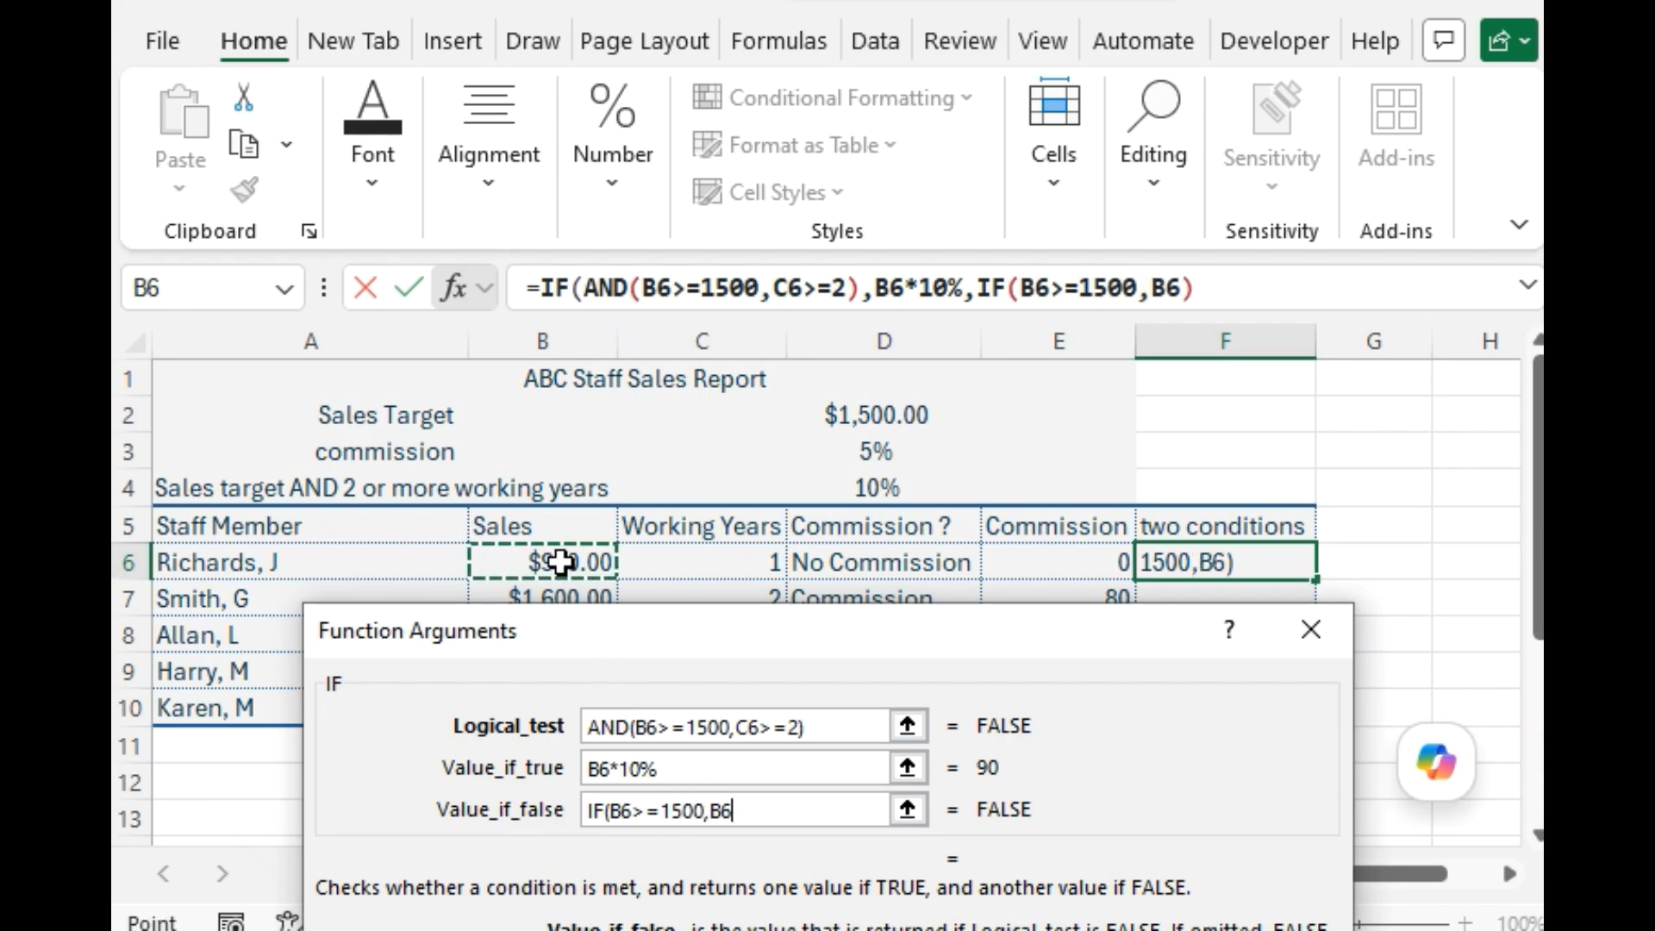
pyautogui.click(757, 810)
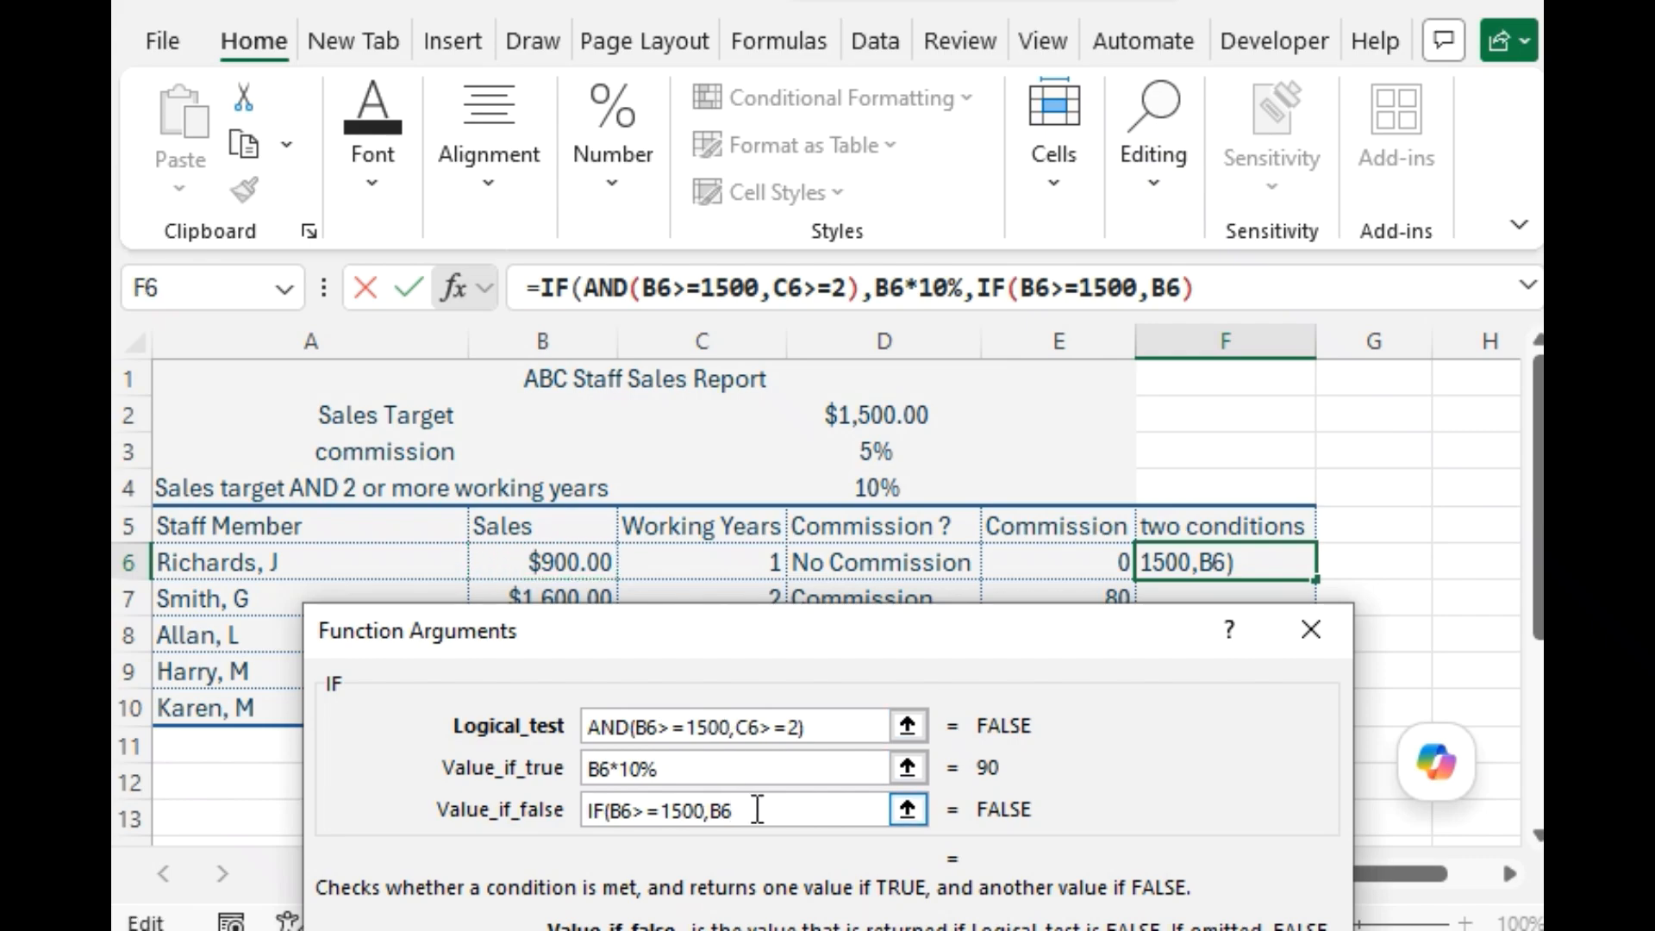
pyautogui.write('*5%')
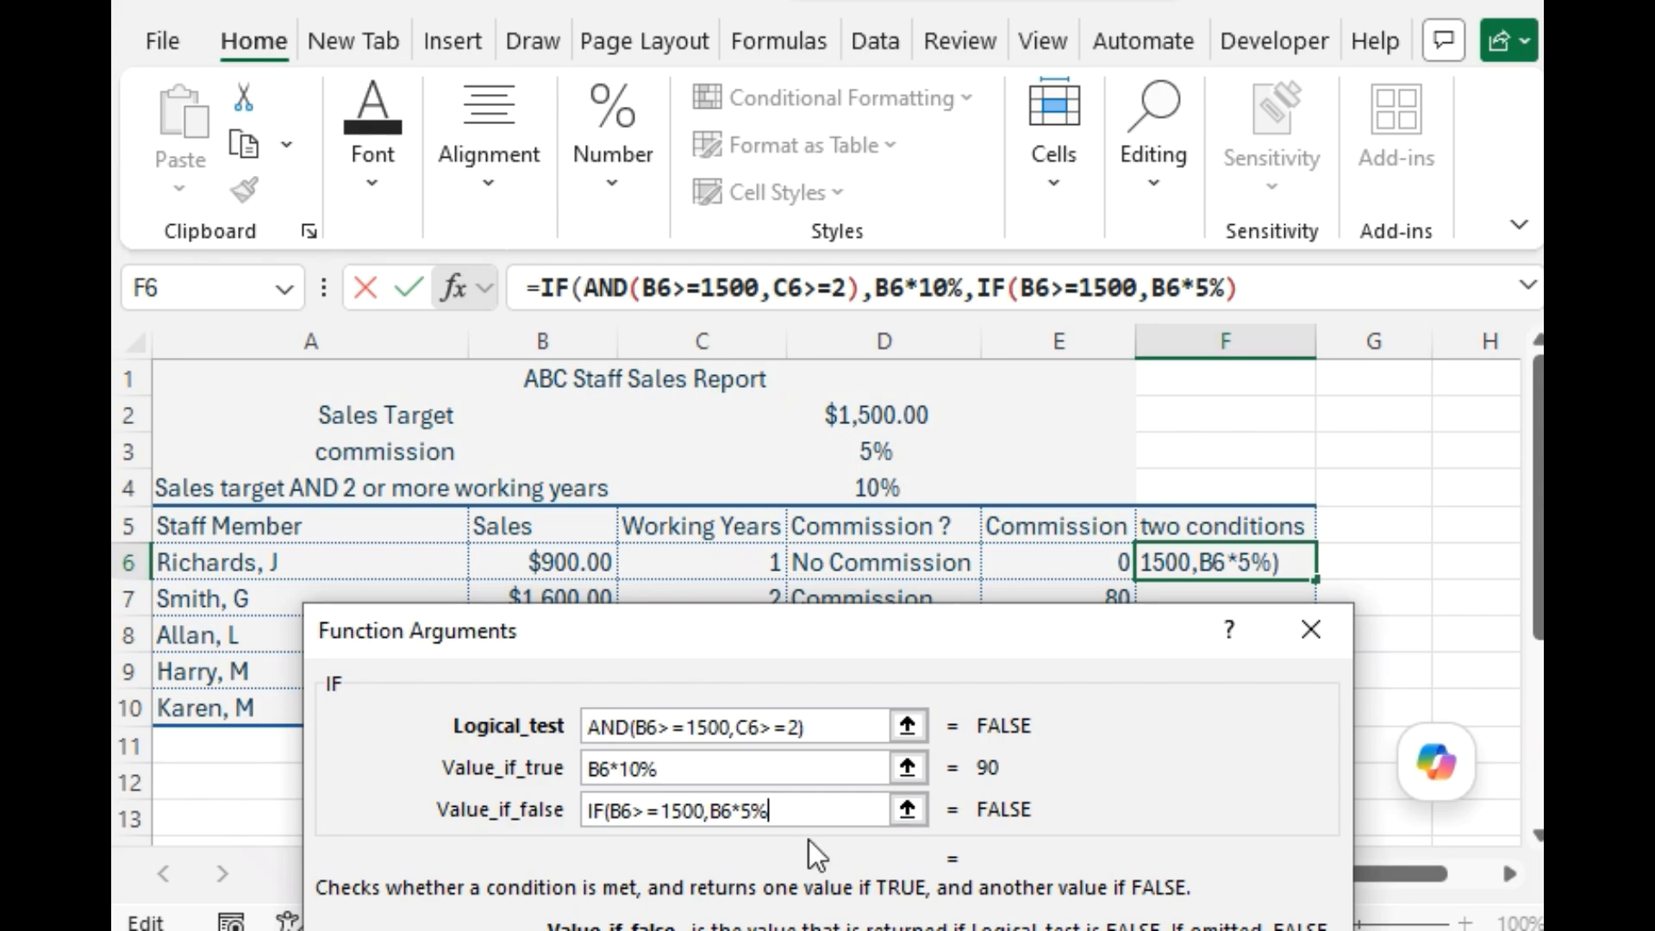
pyautogui.write(',0)')
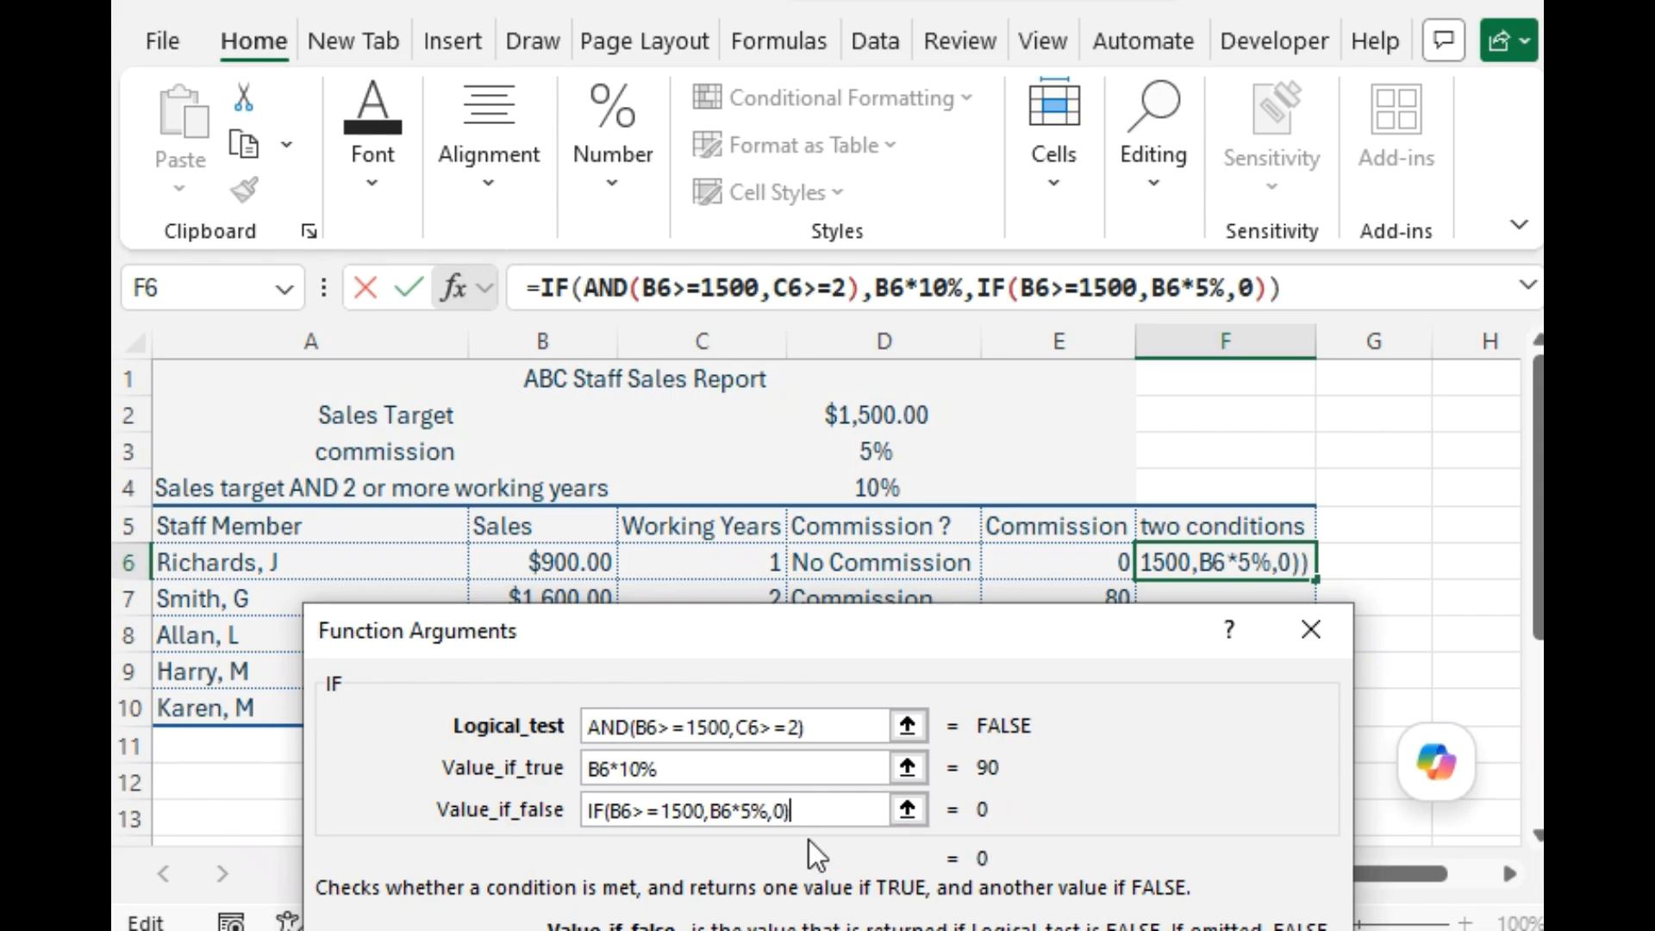
# Commit the nested IF formula in F6 and copy it down through F10.
pyautogui.moveTo(819, 634); pyautogui.dragTo(801, 342)
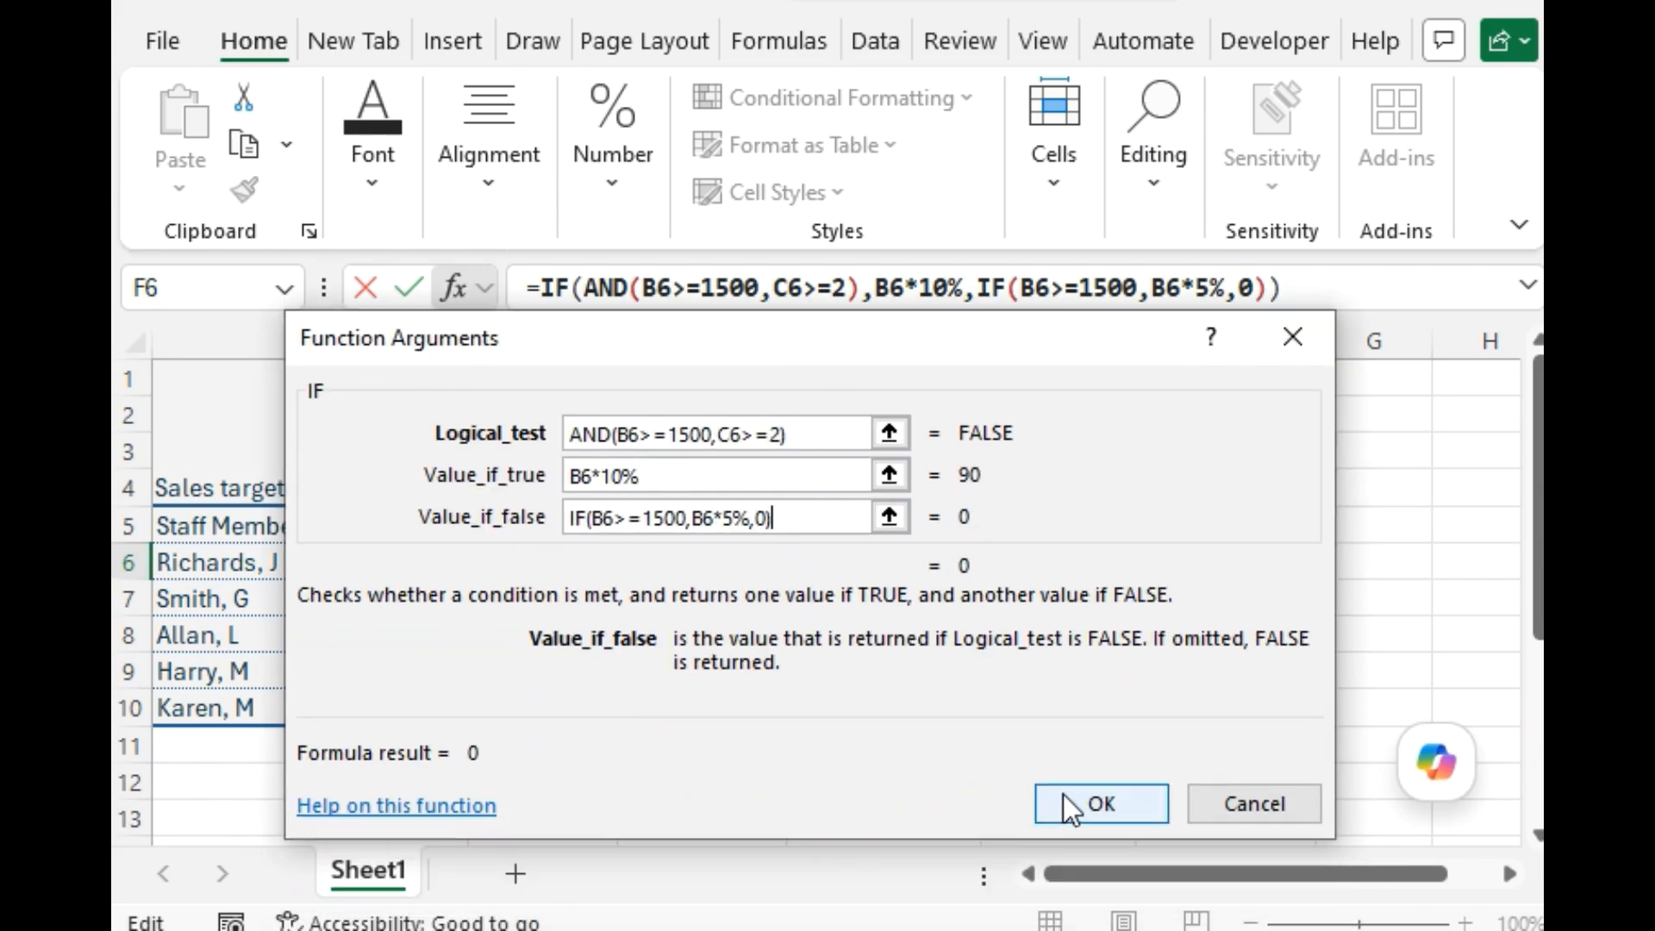
pyautogui.click(1063, 797)
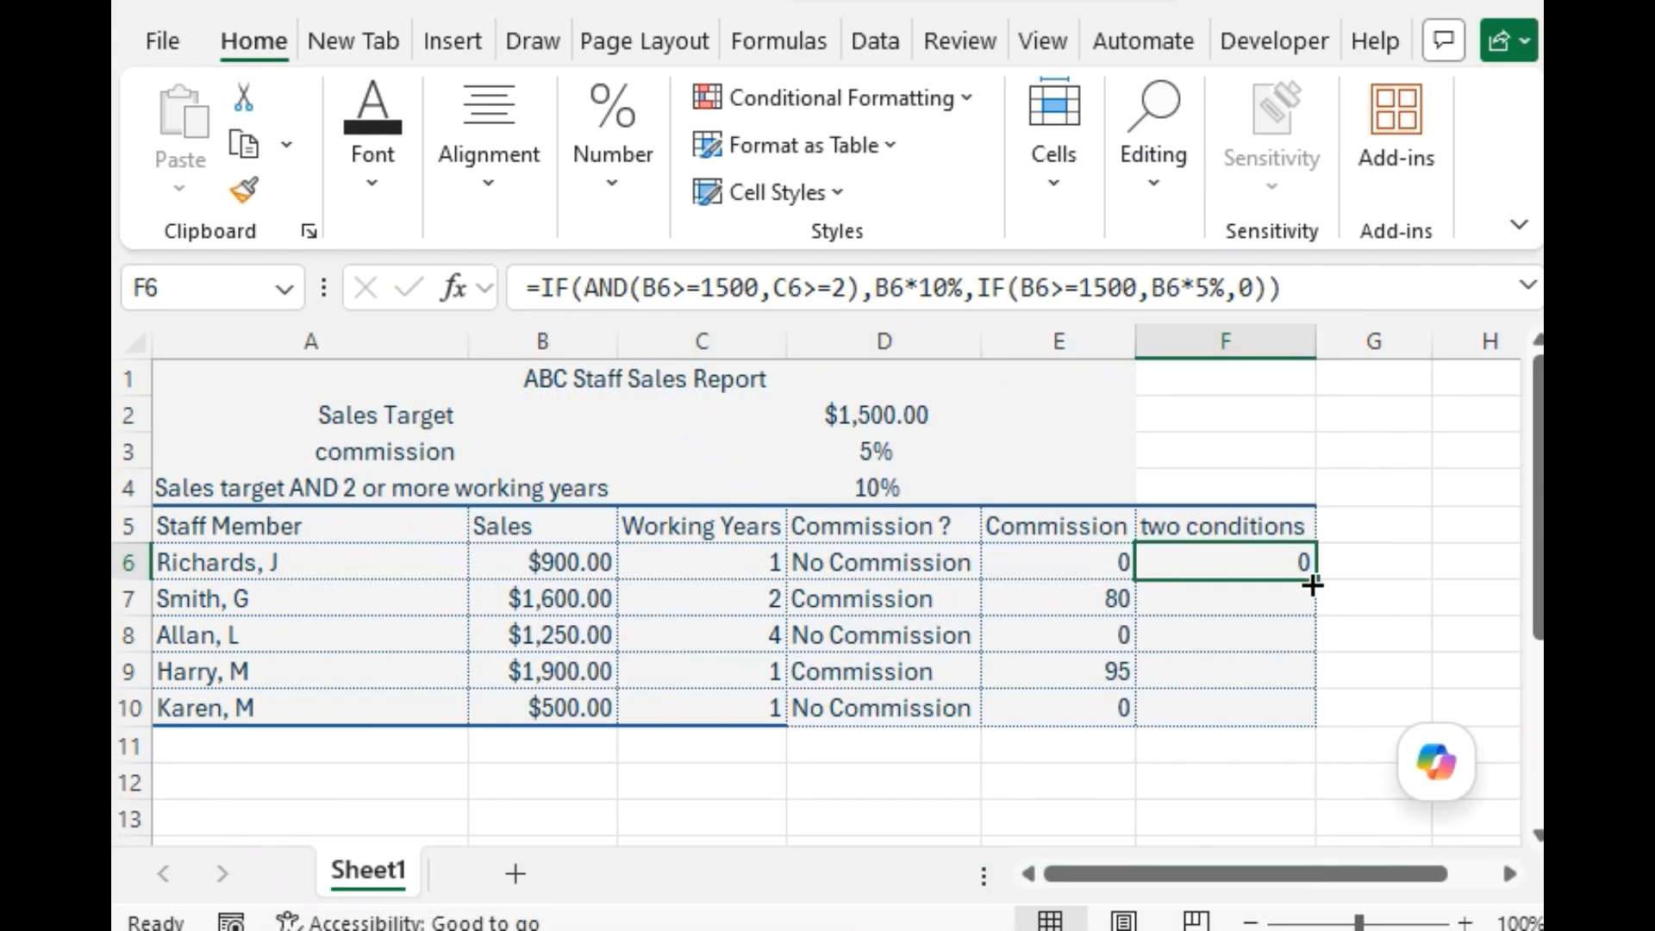
pyautogui.moveTo(1316, 580); pyautogui.dragTo(1305, 726)
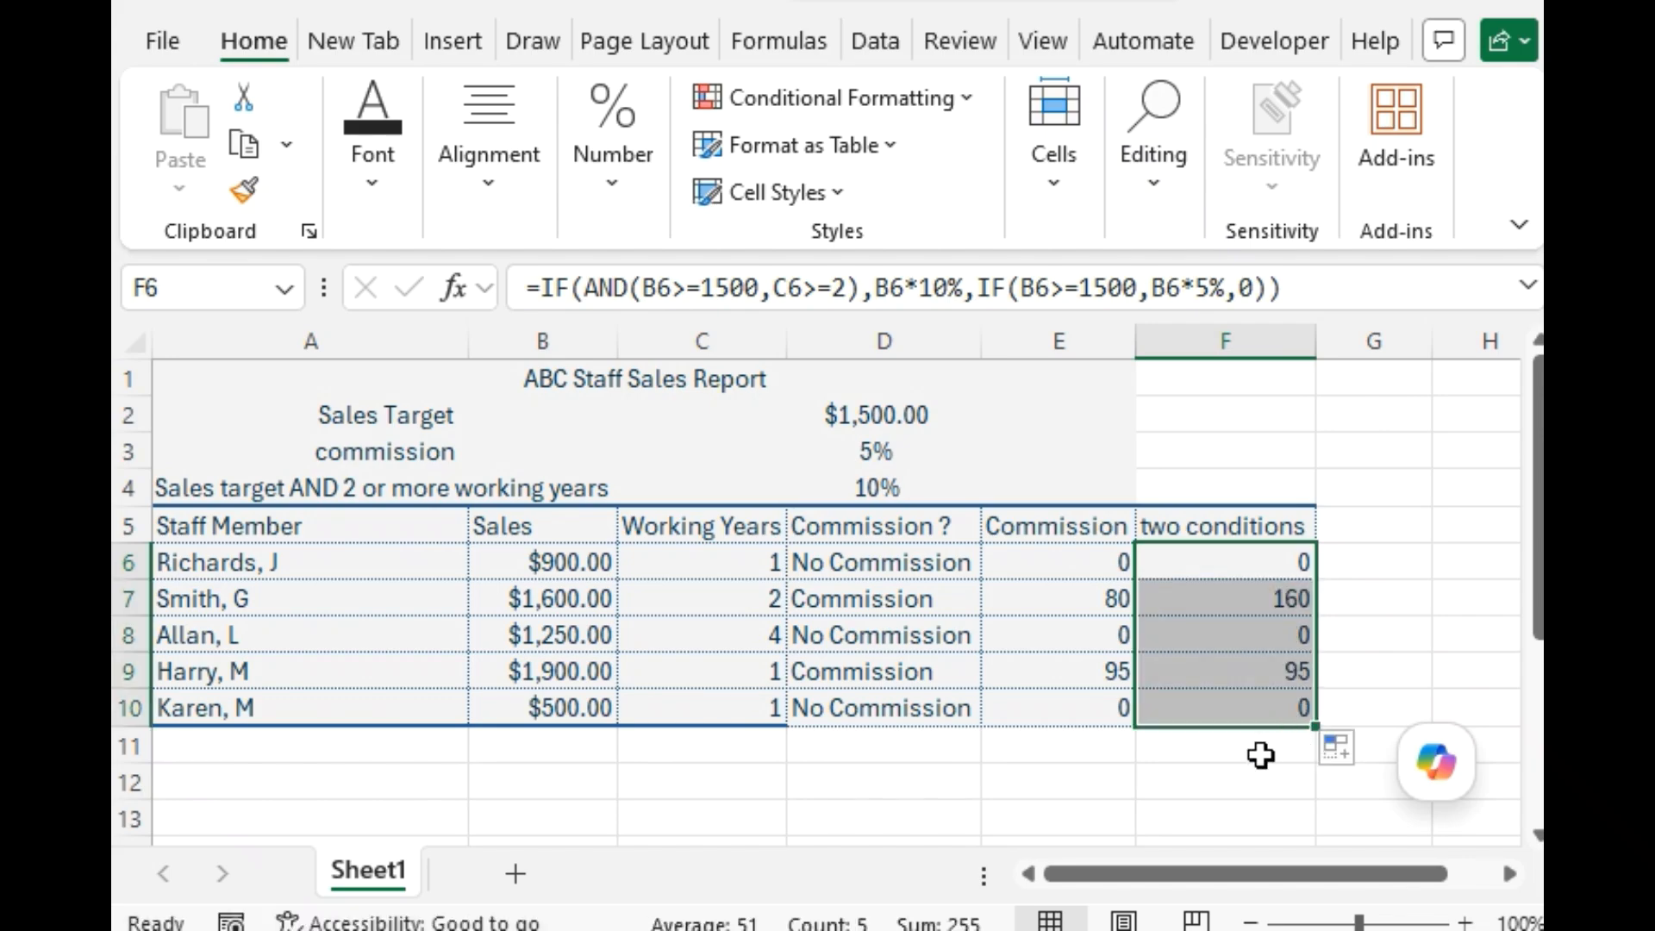